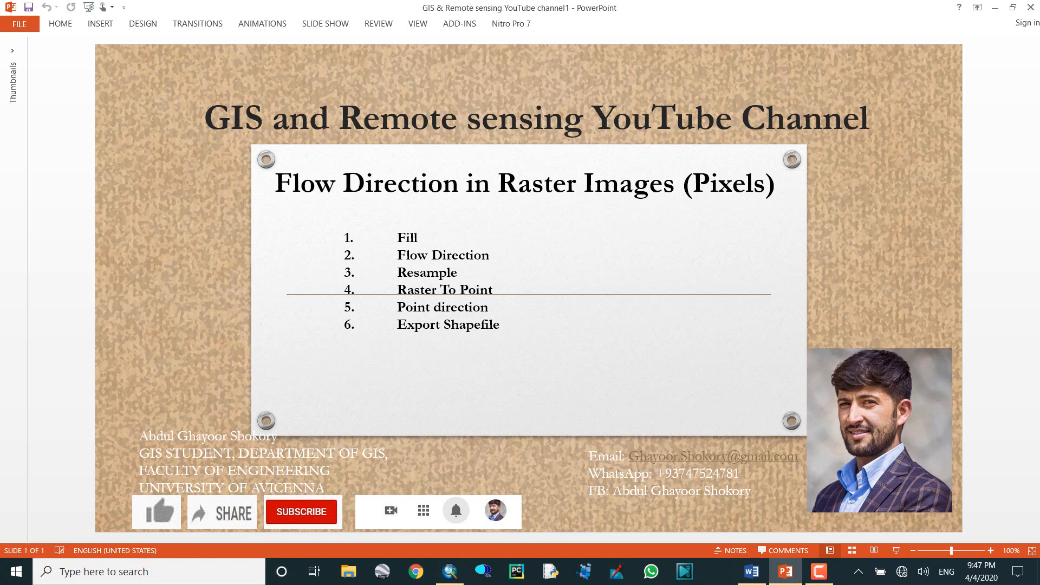
Step: Switch from the presentation to ArcMap and select the landsat8 layer
click(995, 8)
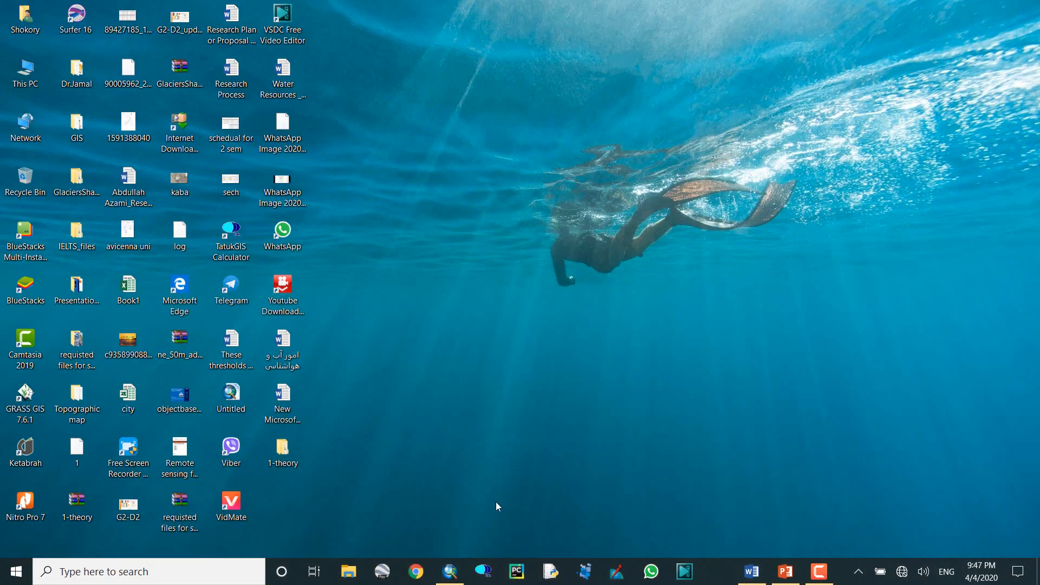
click(449, 572)
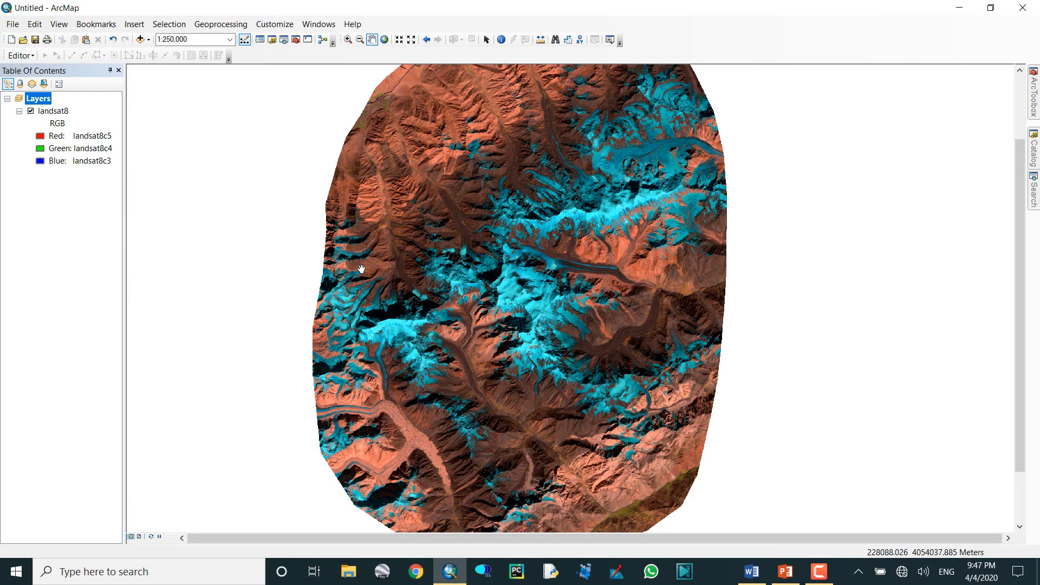
click(66, 114)
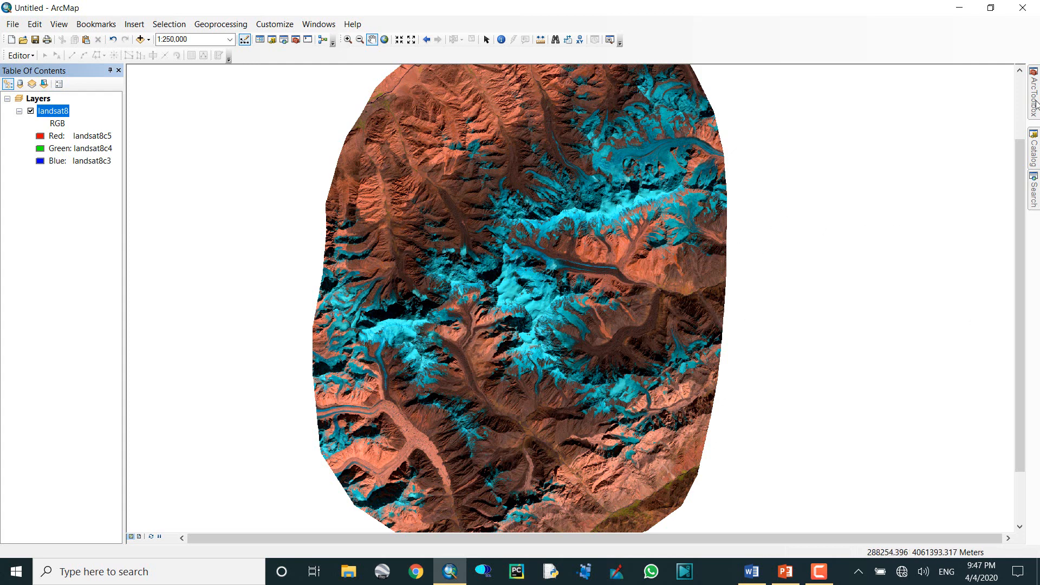
Step: Open the Fill tool from the Hydrology toolset of Spatial Analyst Tools
mouse_move(1036, 105)
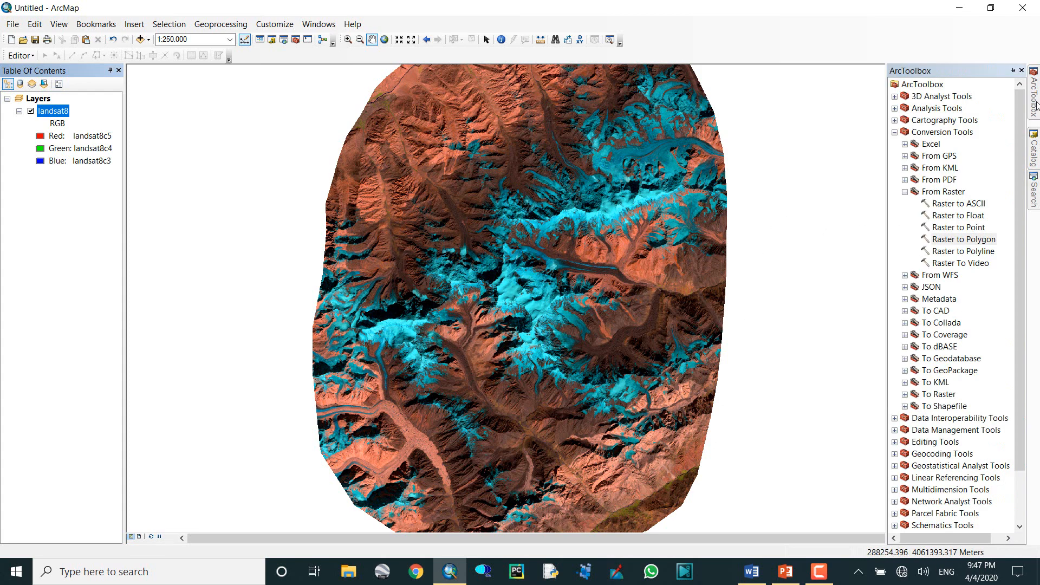
scroll(922, 298, down, 2)
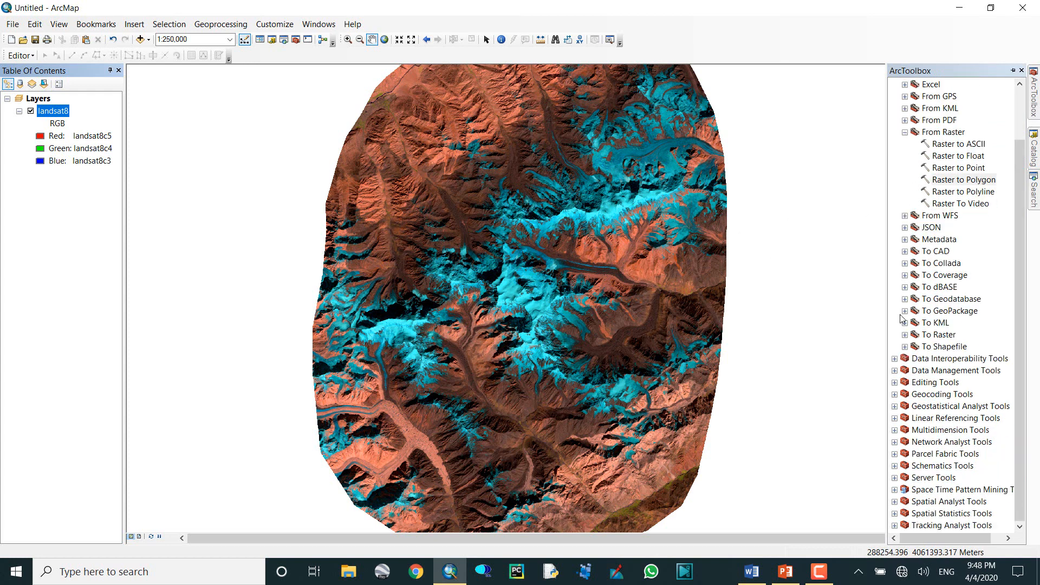
scroll(903, 319, up, 2)
click(895, 132)
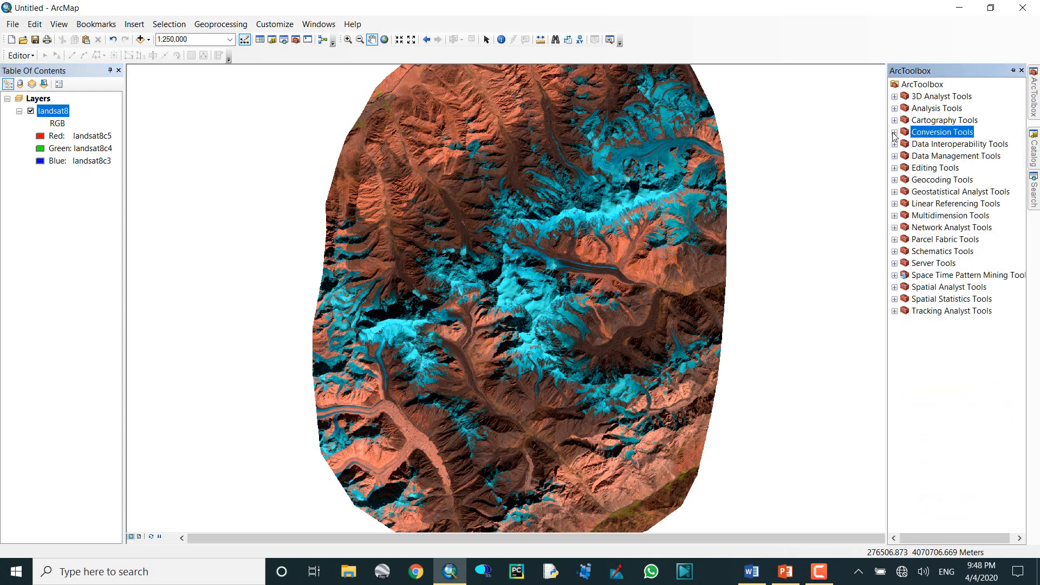
click(895, 288)
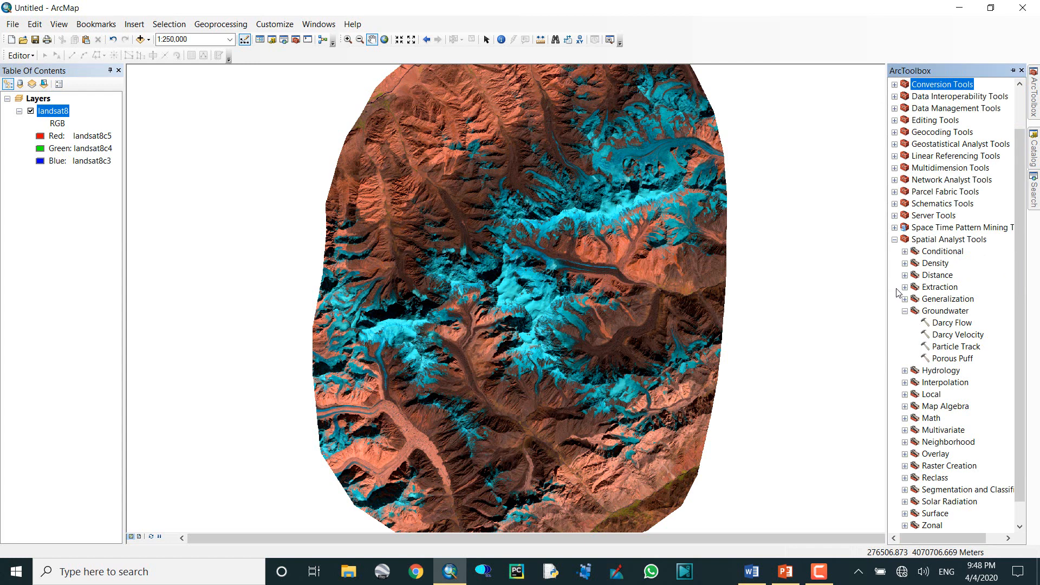
click(905, 311)
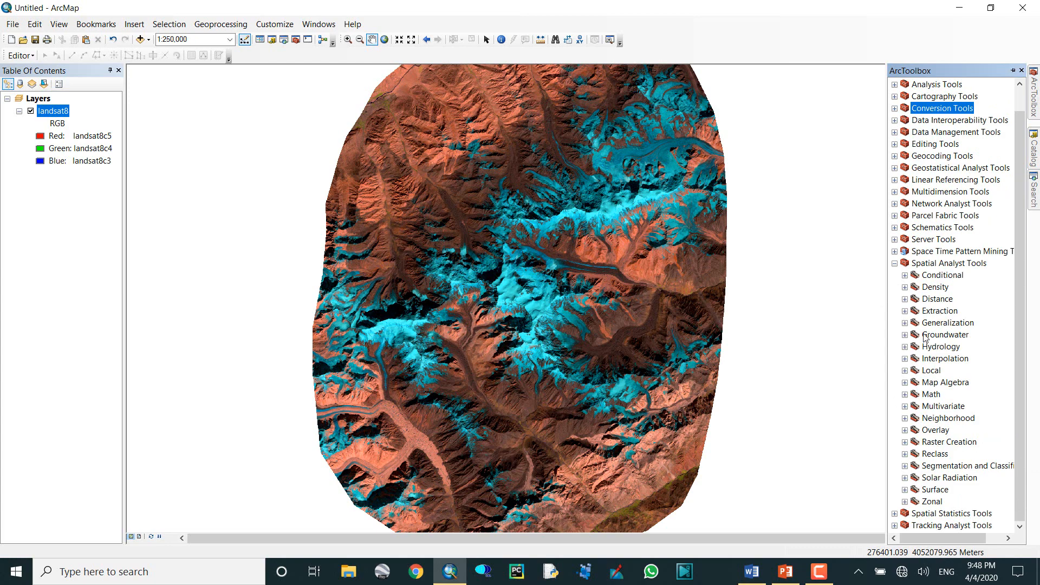
click(905, 346)
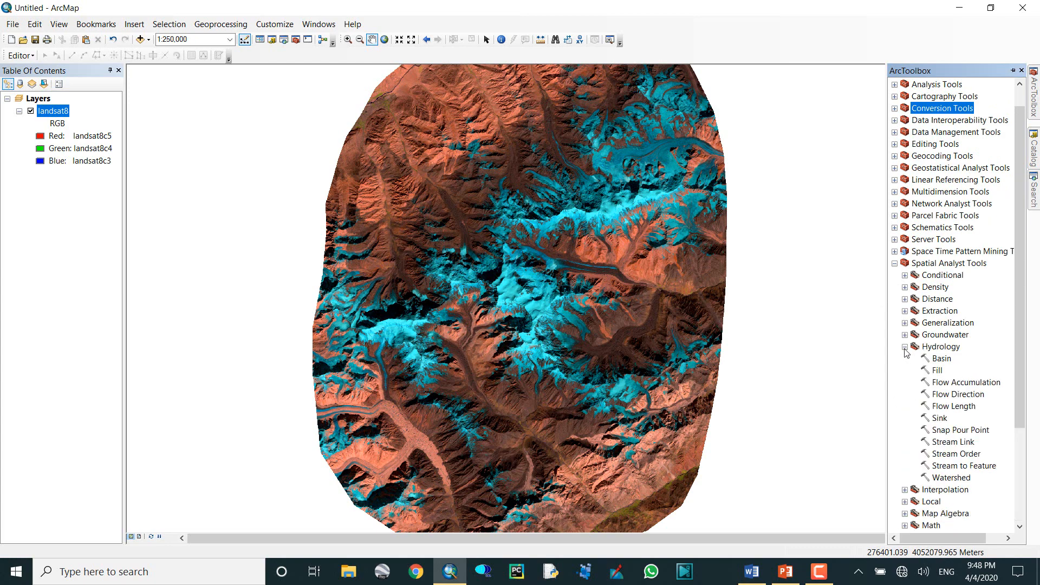
click(938, 370)
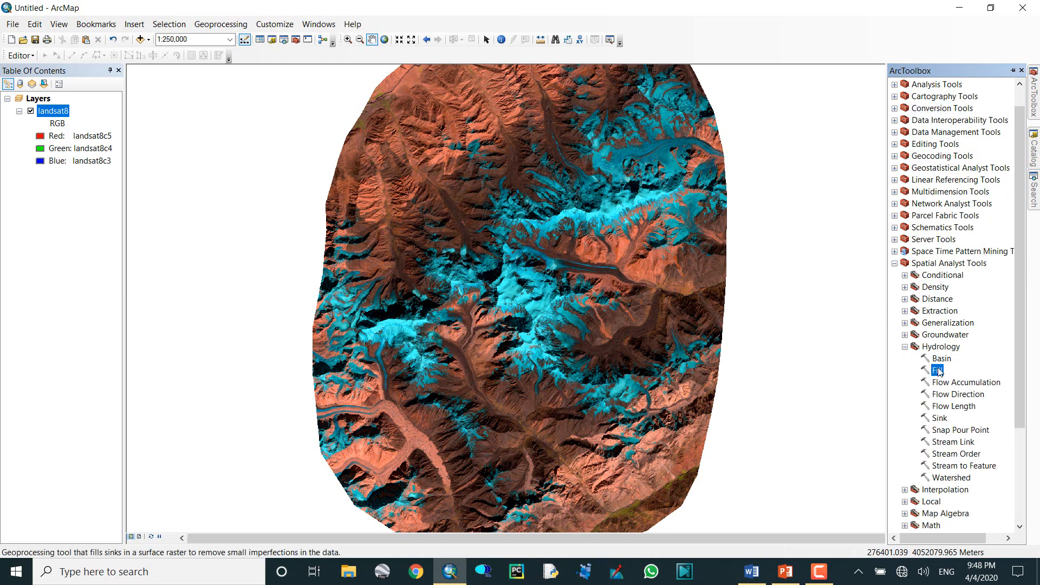
double_click(938, 371)
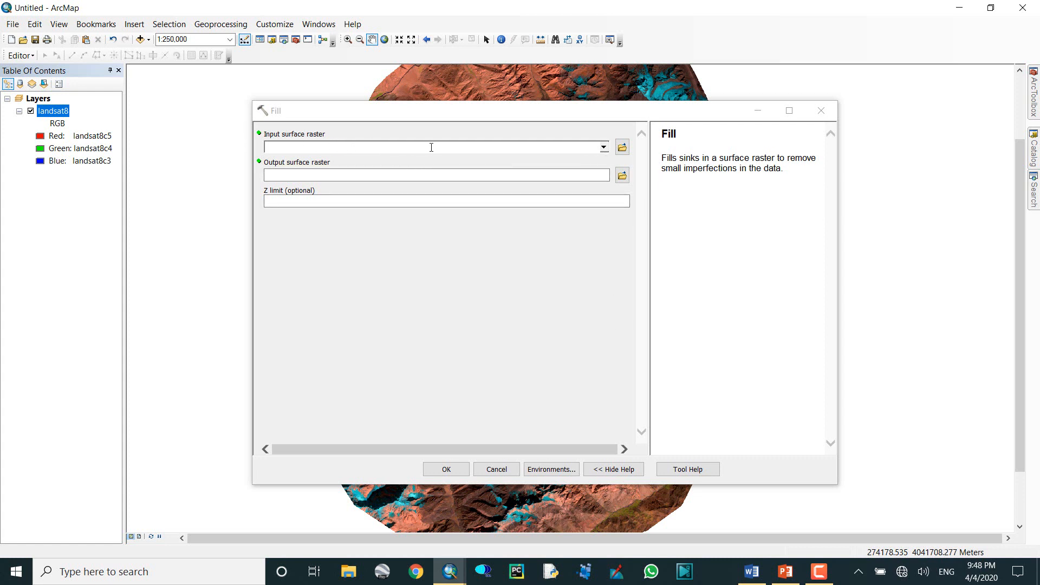
Step: Run Fill on the landsat8 raster, saving the output surface raster as fill in D:\YouTube_Channel\data
click(604, 147)
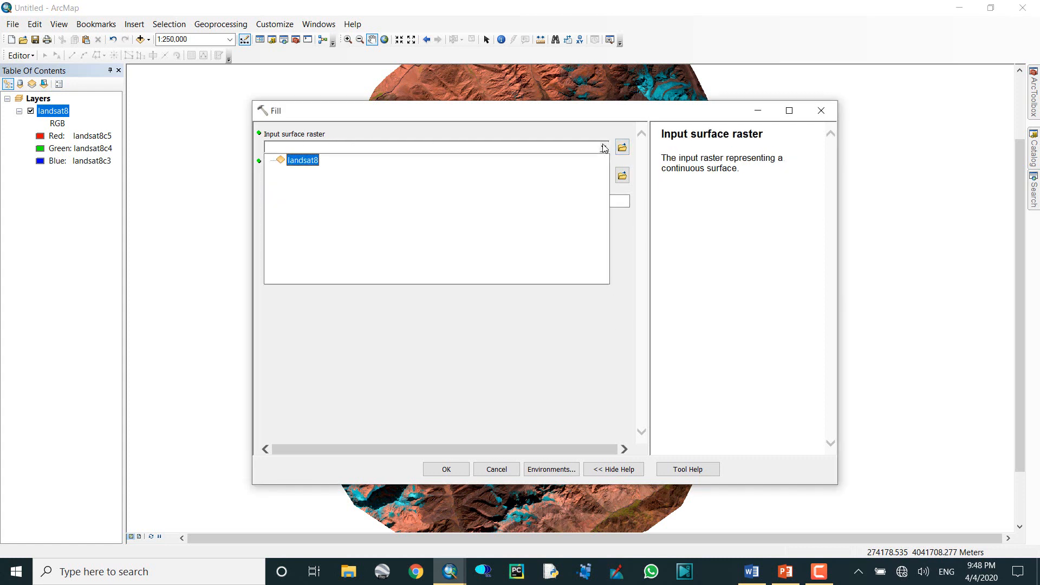
click(305, 161)
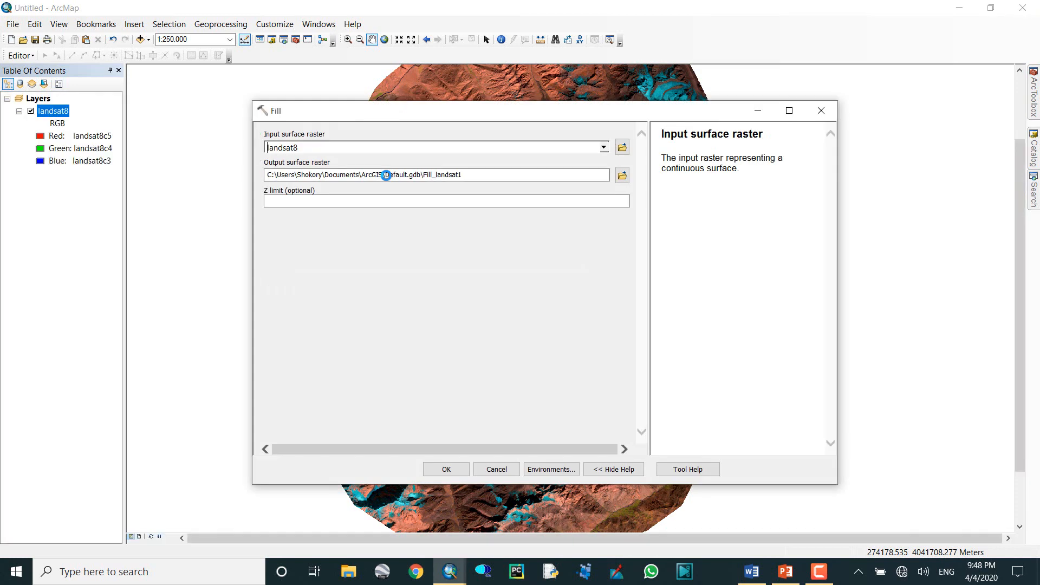
click(623, 177)
click(579, 328)
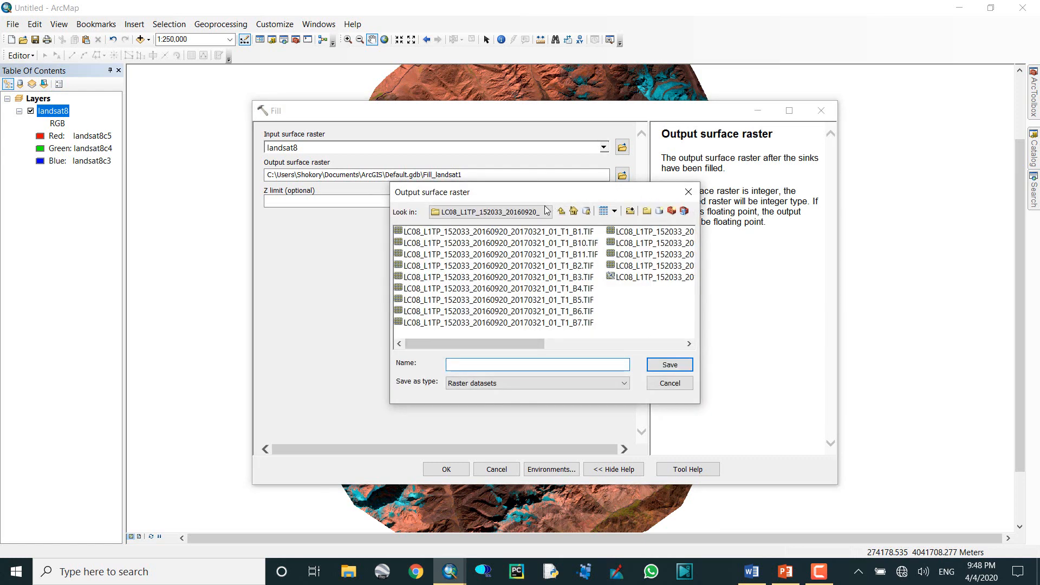
click(546, 212)
click(480, 298)
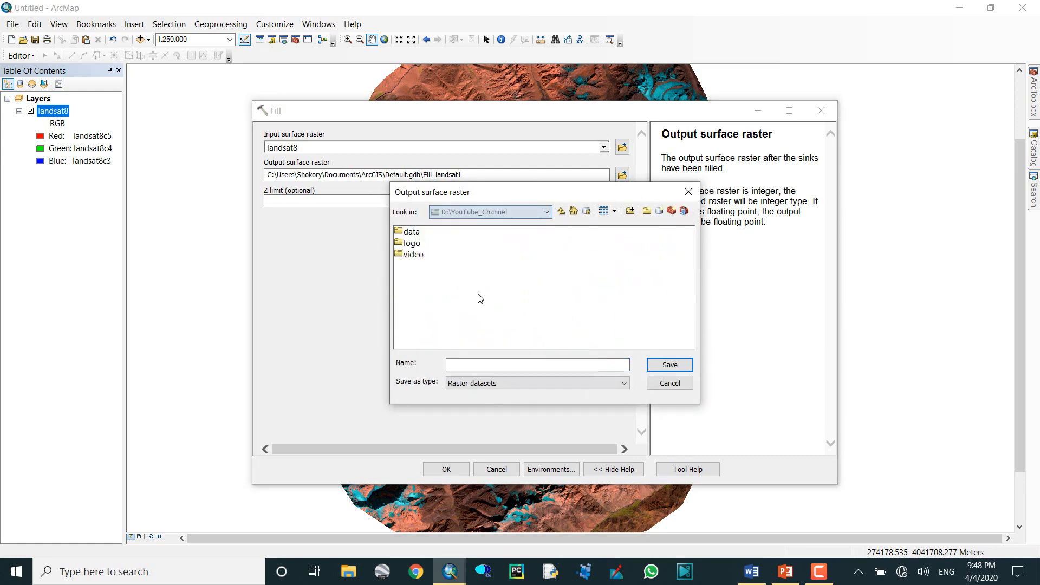
double_click(408, 232)
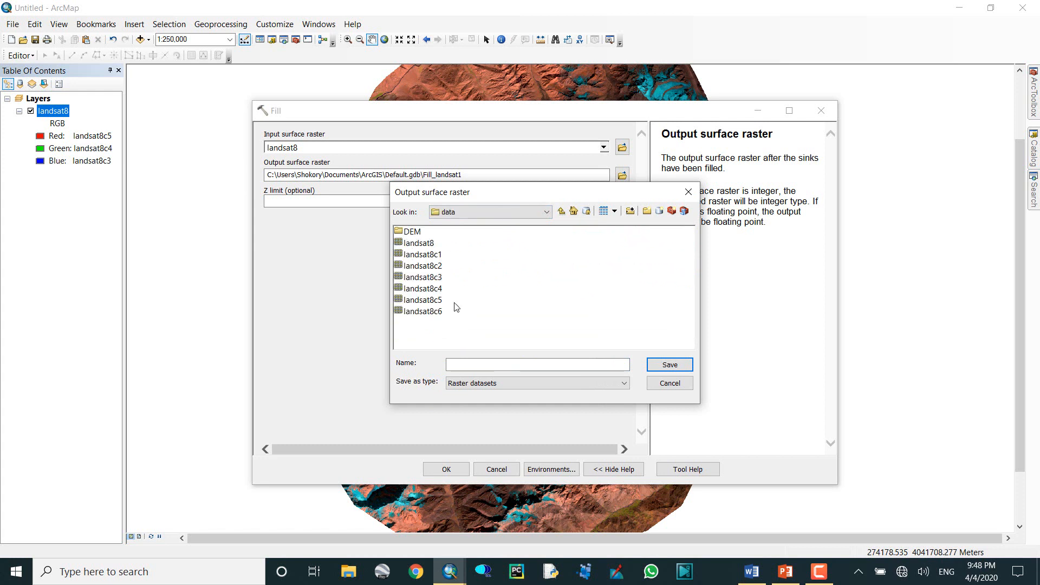
click(484, 364)
text(fill)
key(Return)
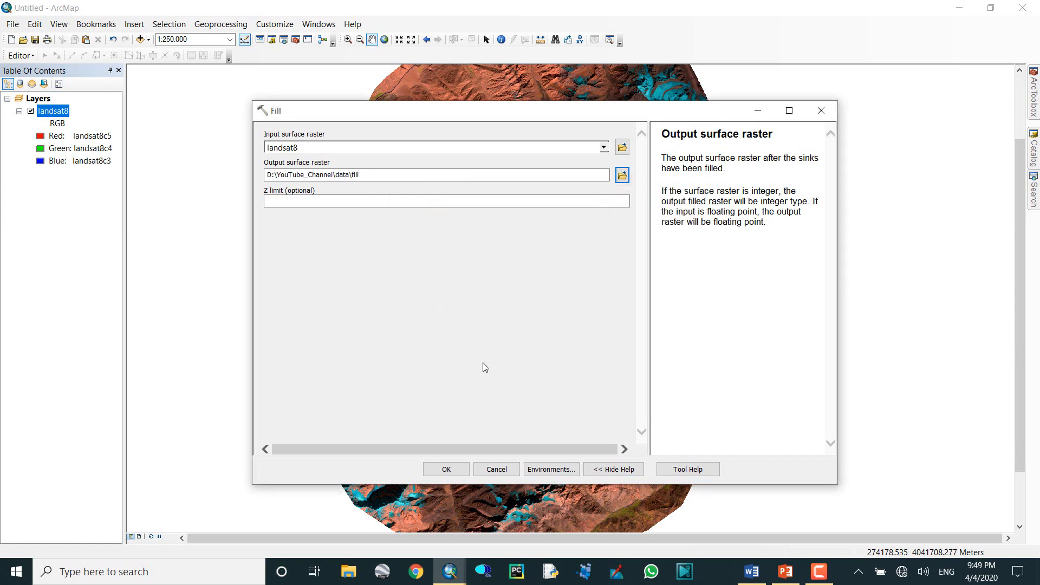
click(447, 470)
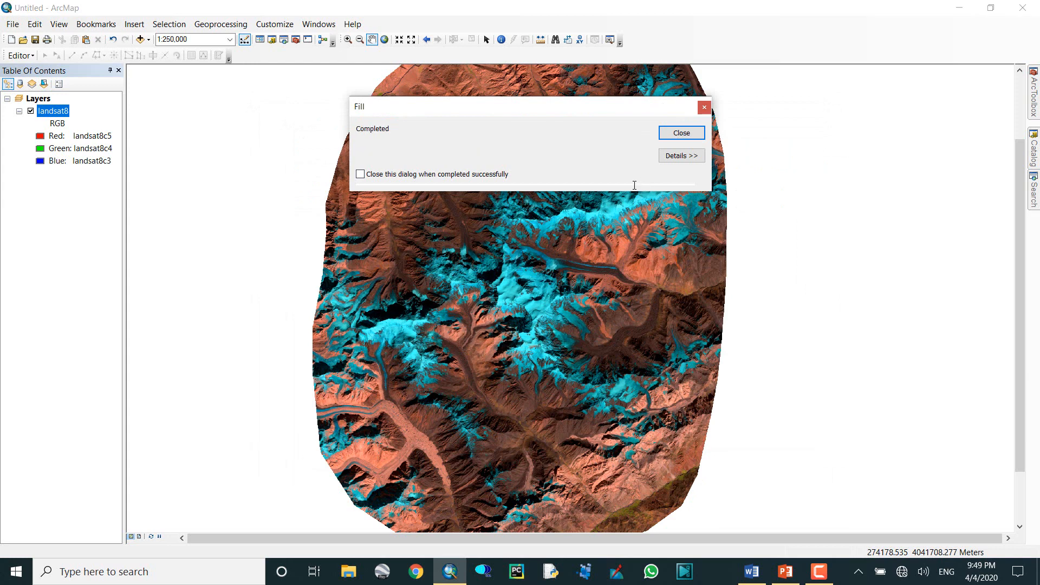
click(682, 133)
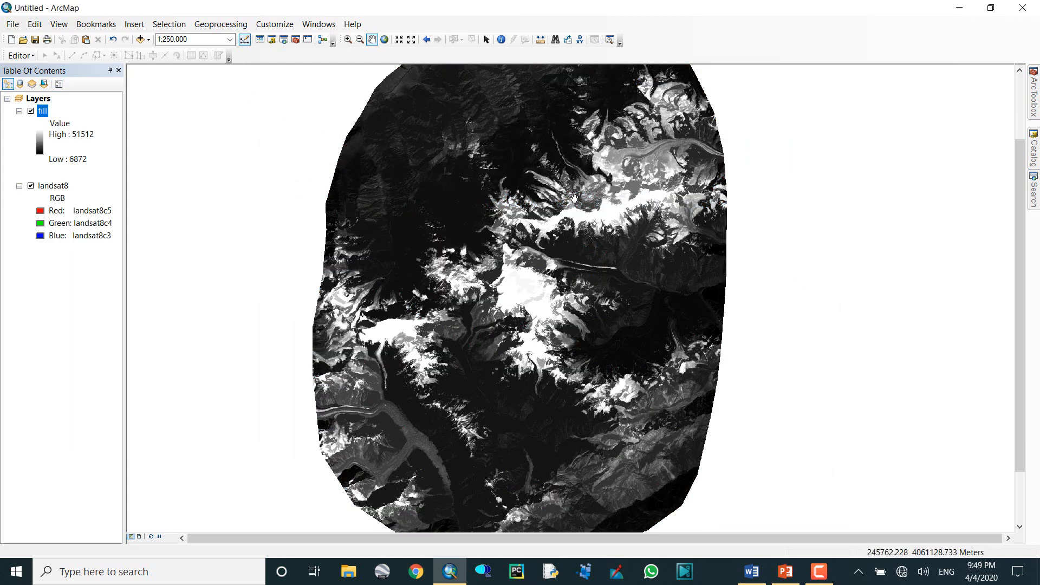
Step: Open the Flow Direction tool of the Hydrology toolset and choose fill as the input surface raster
click(1034, 93)
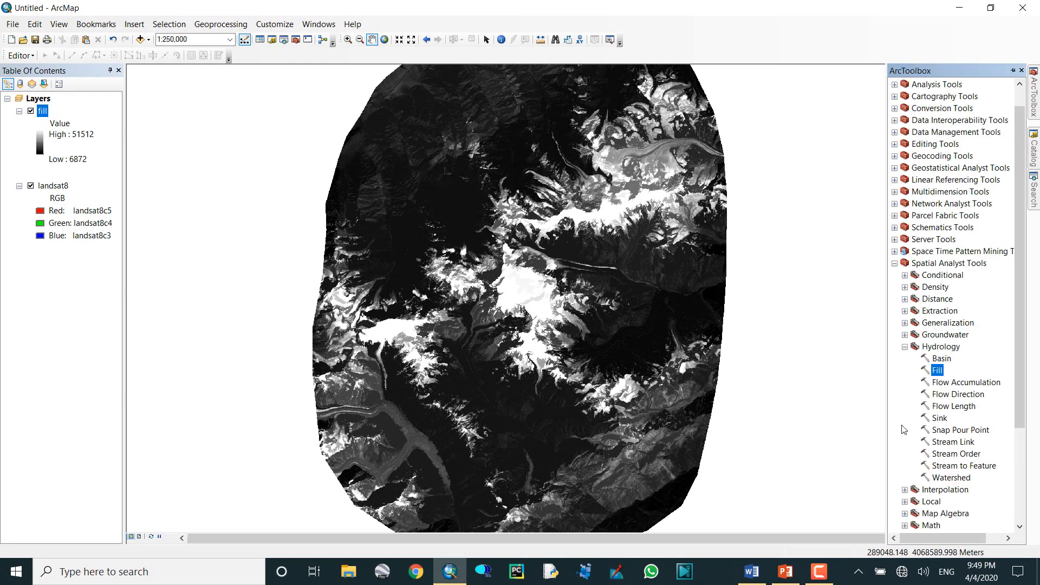
double_click(958, 397)
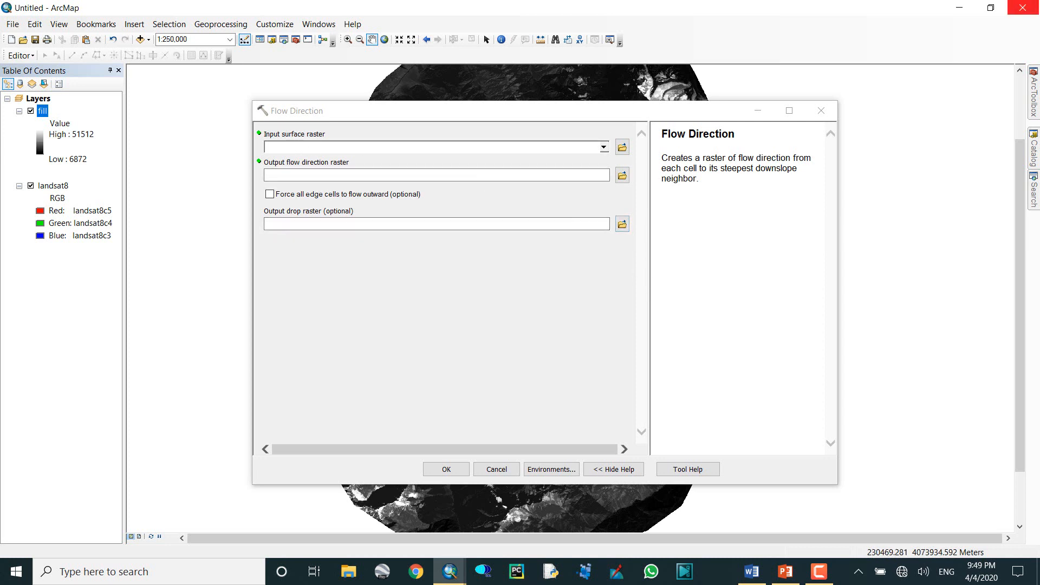
click(604, 145)
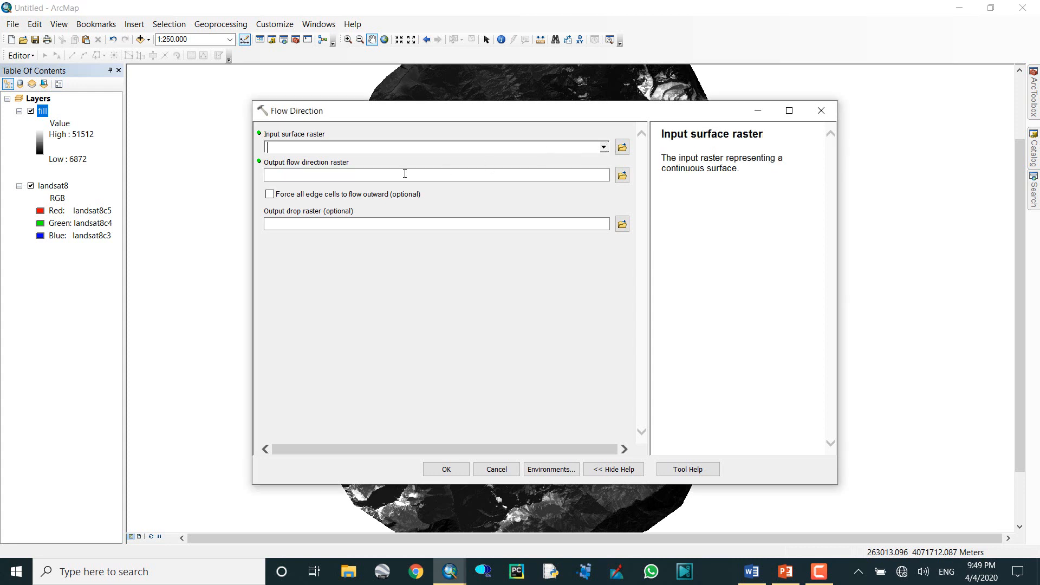
click(604, 147)
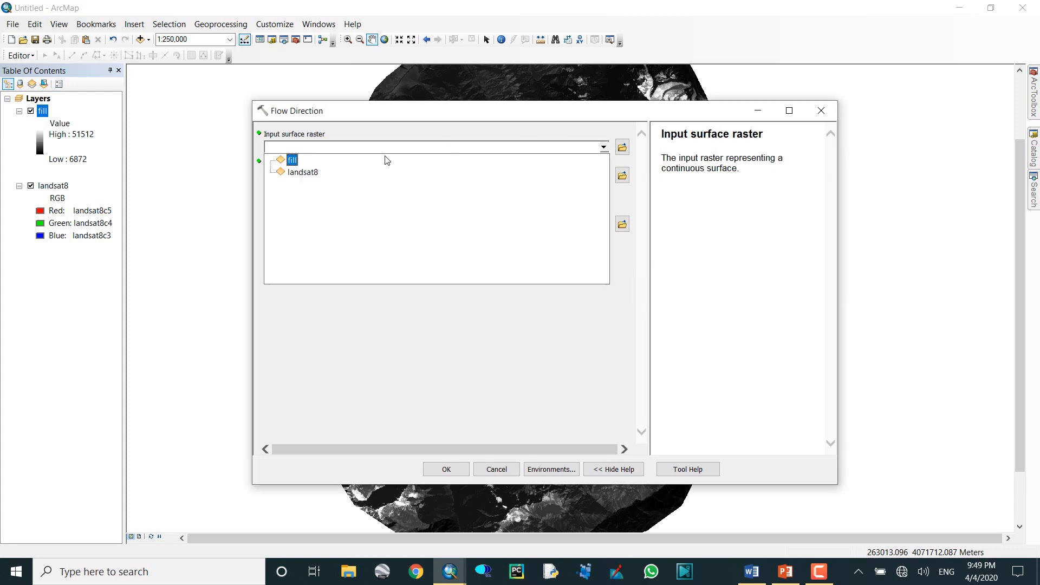
click(293, 161)
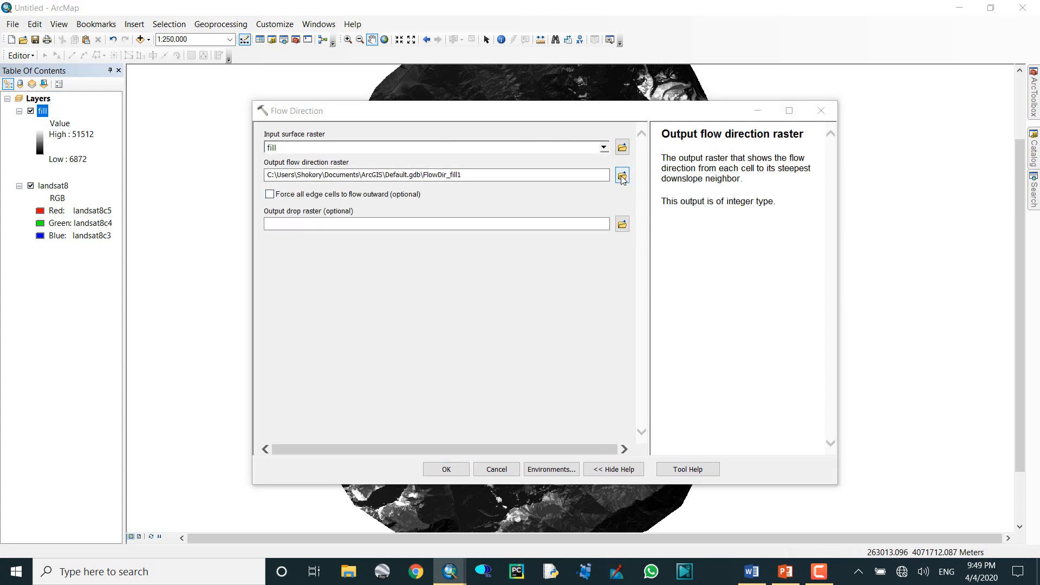
Step: Name the flow direction output flow_d in D:\YouTube_Channel\data, force all edge cells to flow outward, and run the tool
click(567, 324)
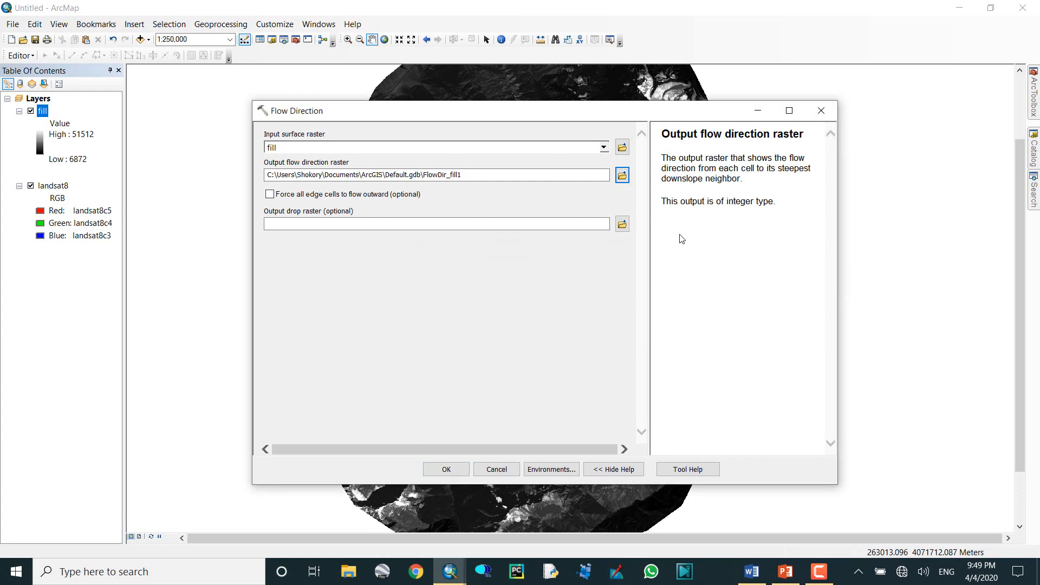
click(626, 175)
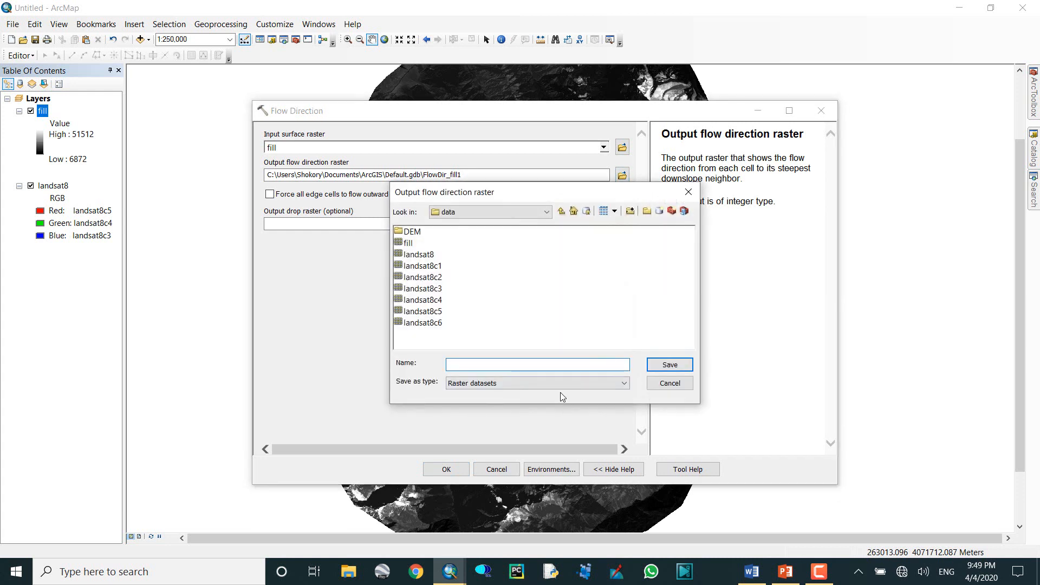
text(flow_d)
key(Return)
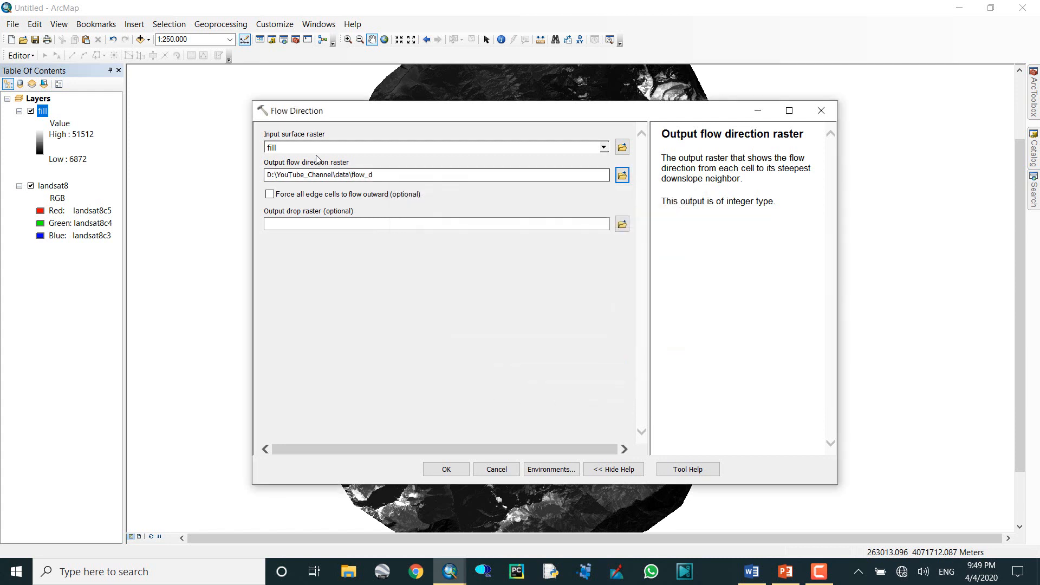
click(365, 195)
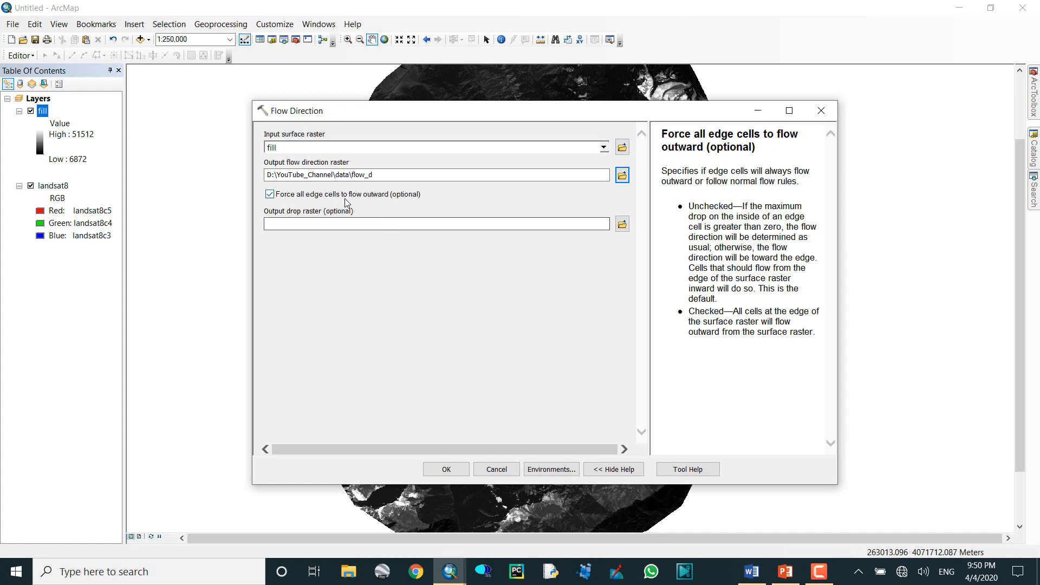
click(451, 471)
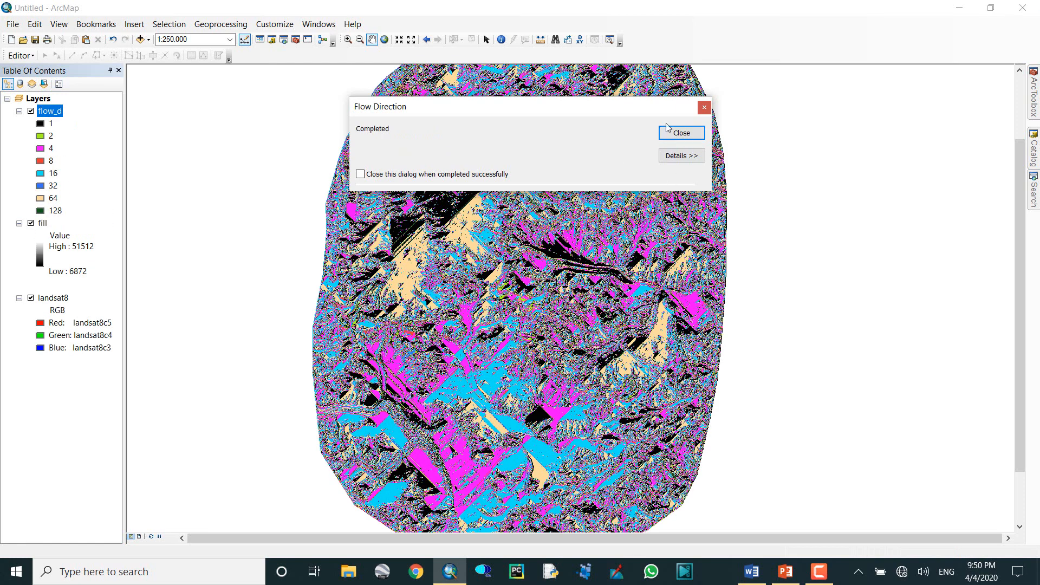
click(677, 140)
Step: Identify the pixel values of several magenta and black cells in the flow_d raster
click(348, 40)
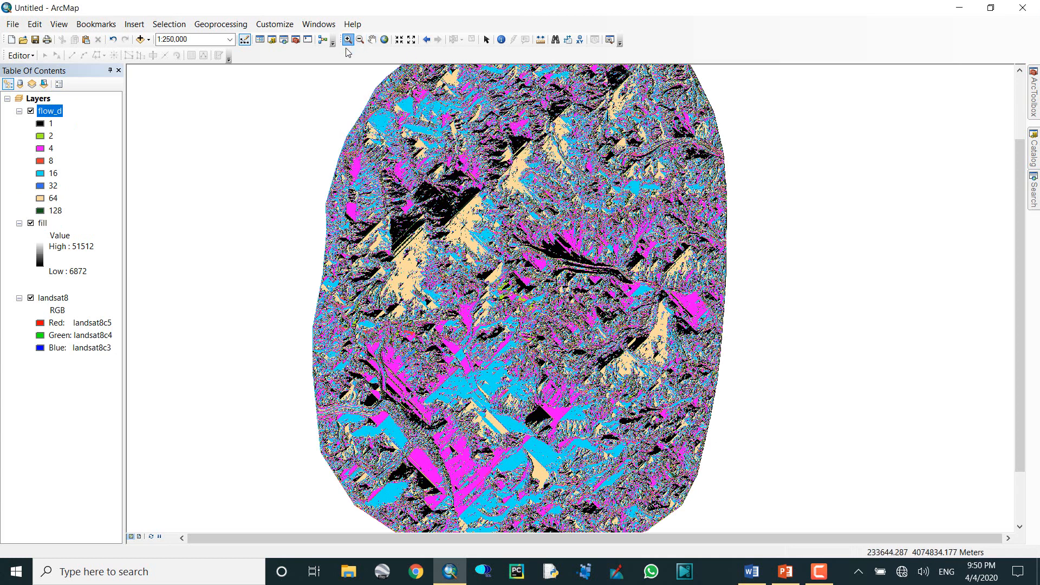
drag(438, 174, 498, 232)
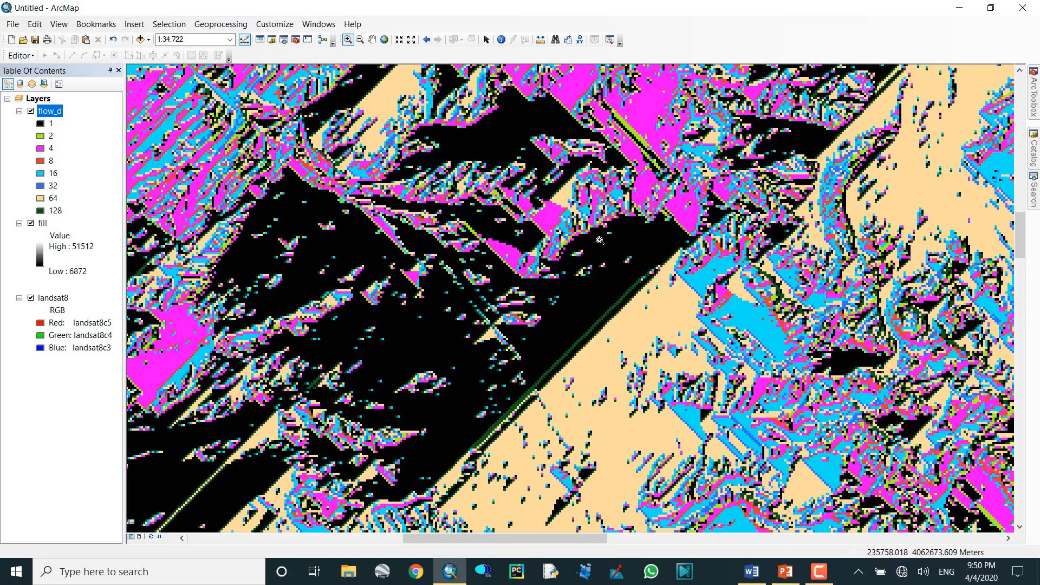
click(502, 40)
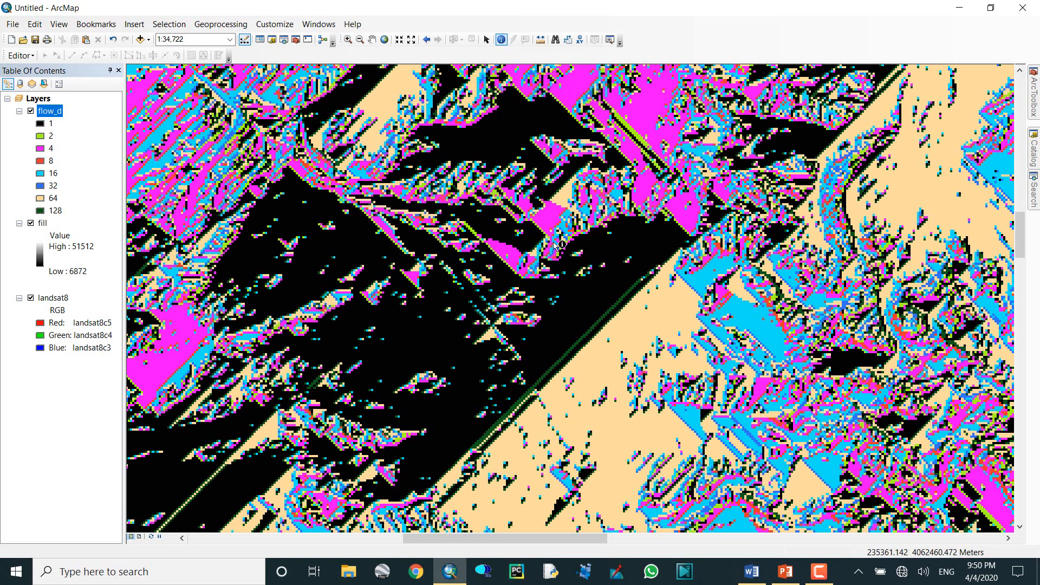
click(549, 216)
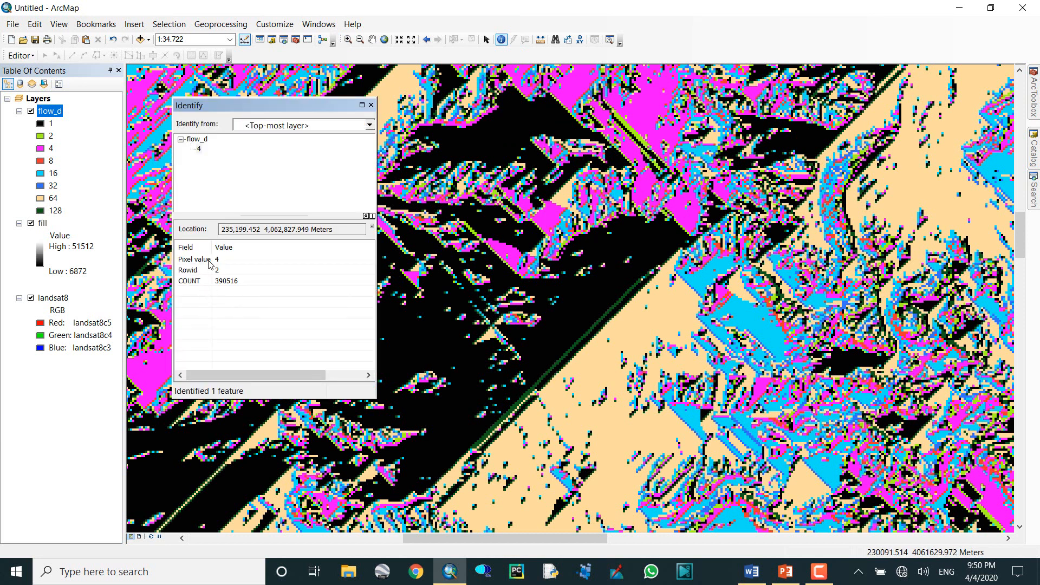
click(145, 93)
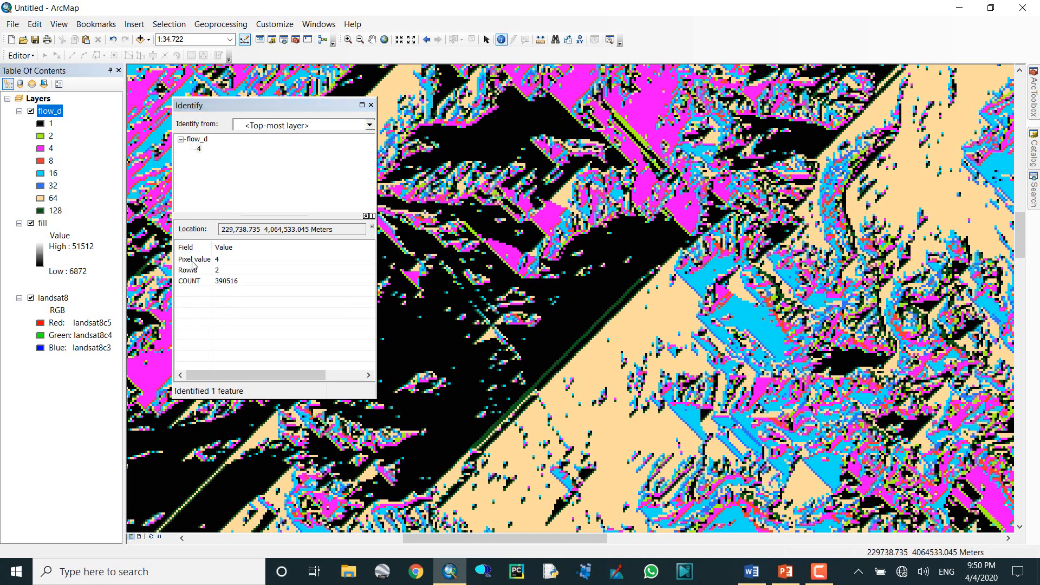
click(575, 316)
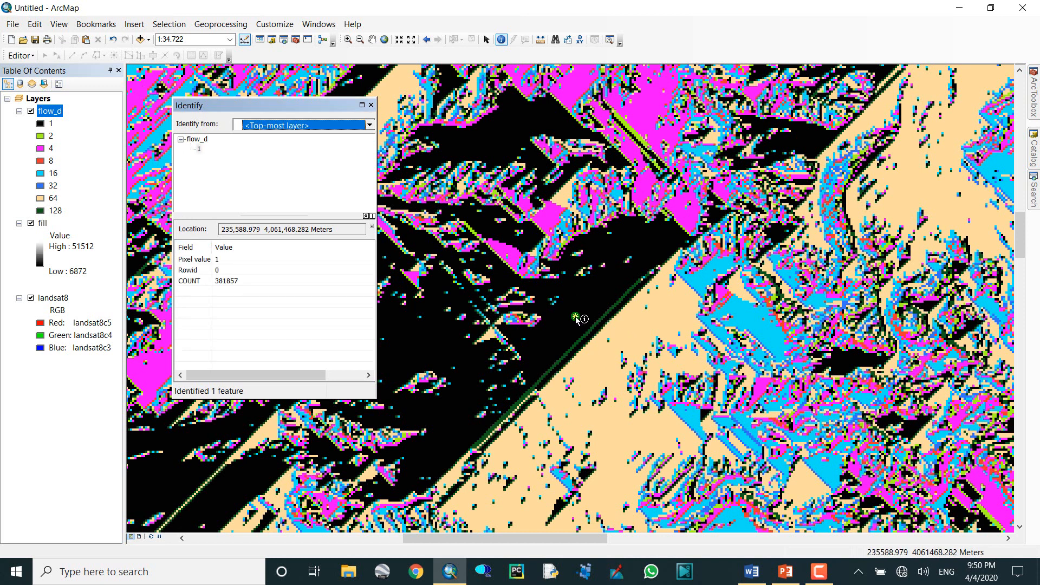
Step: Identify the pixel values of another black cell and several tan cells in the flow_d raster, and close the identification results
click(158, 480)
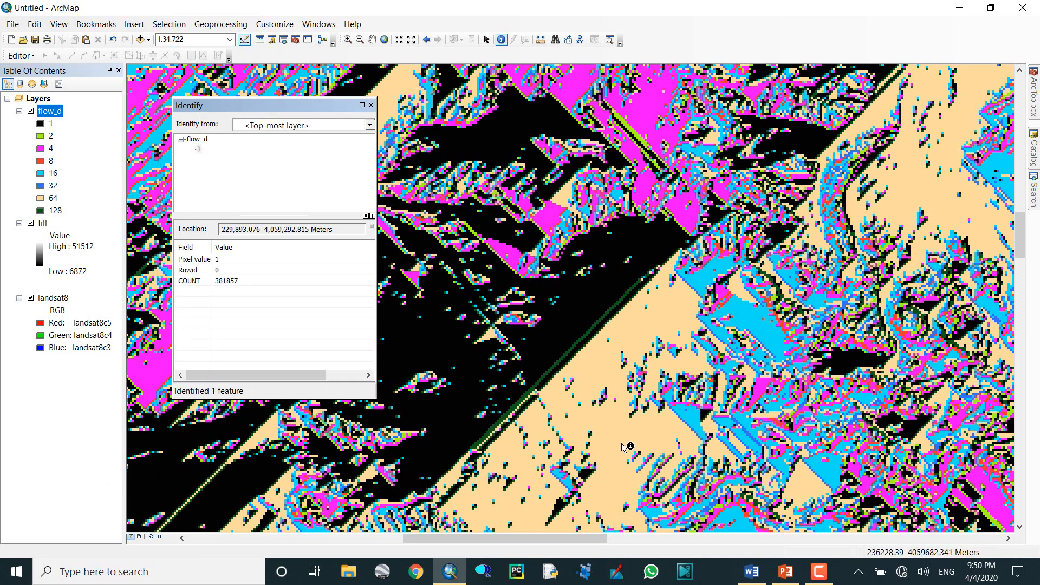
click(623, 445)
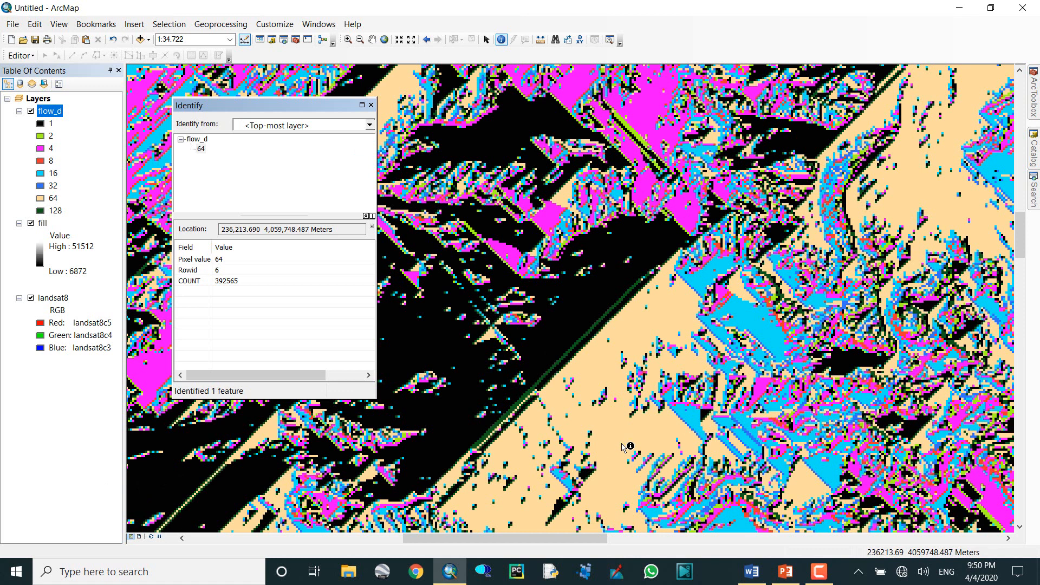
click(920, 195)
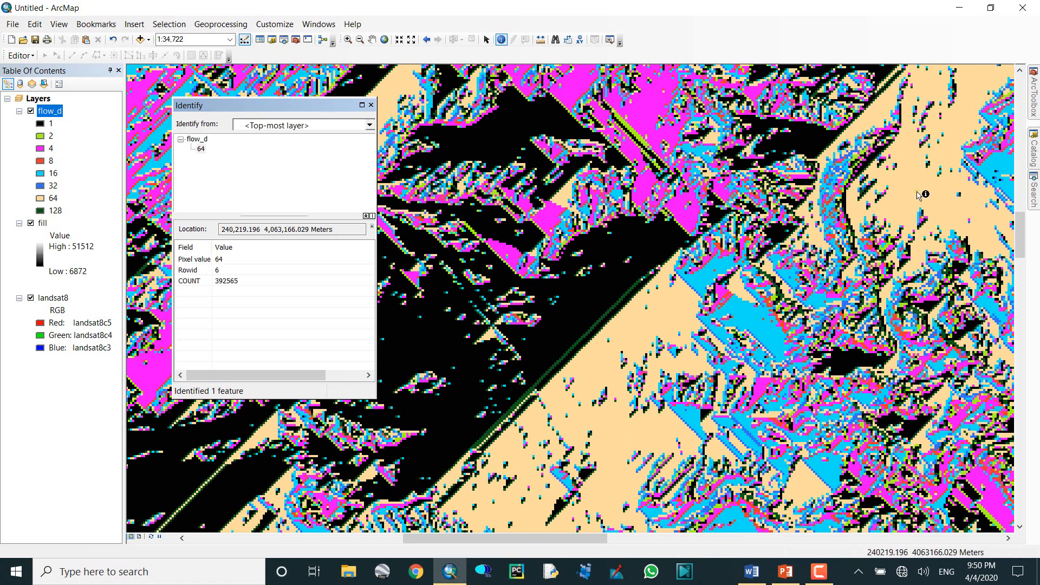
double_click(374, 107)
scroll(421, 232, up, 2)
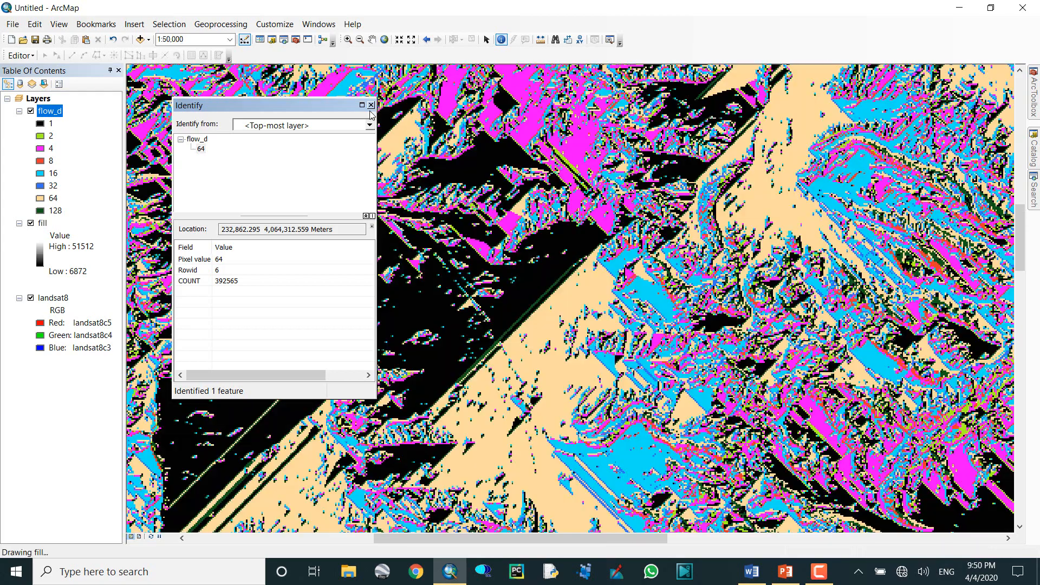
click(371, 105)
Step: Measure the distance across a single magenta cell of the flow_d raster at close range, starting from its left edge
scroll(399, 191, up, 3)
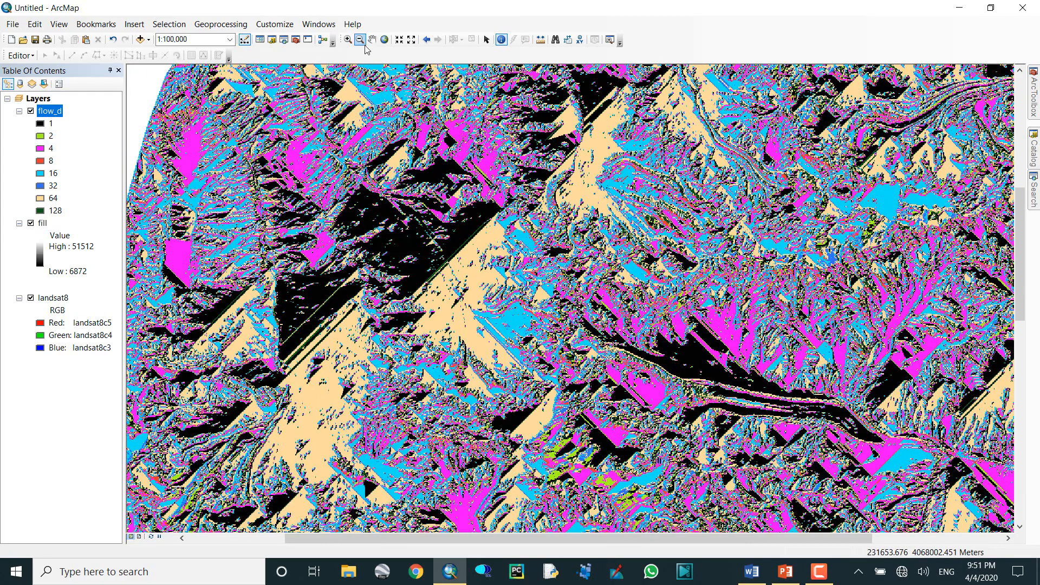
click(373, 39)
drag(478, 201, 443, 246)
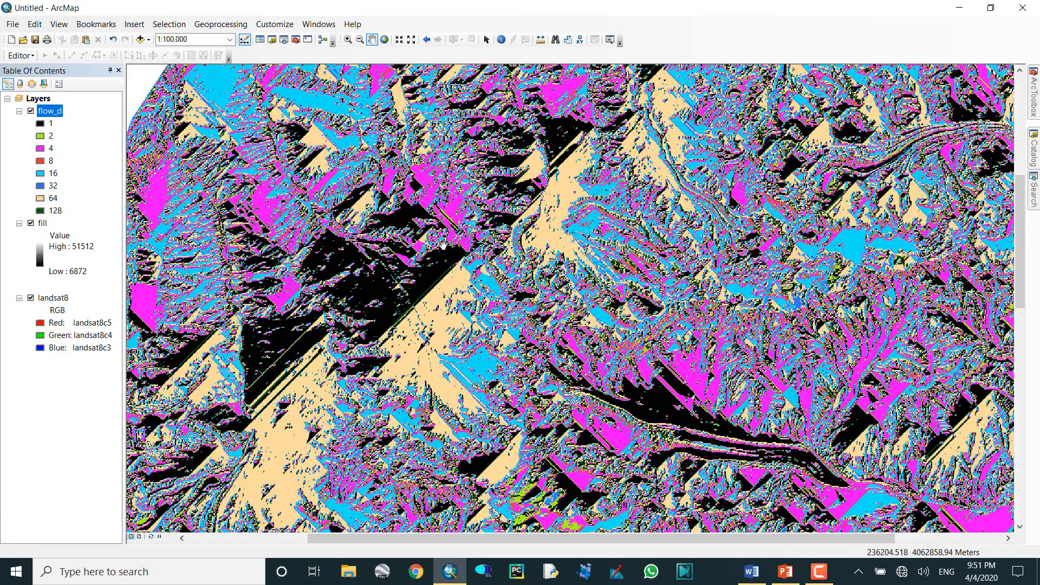
click(349, 40)
drag(483, 223, 541, 299)
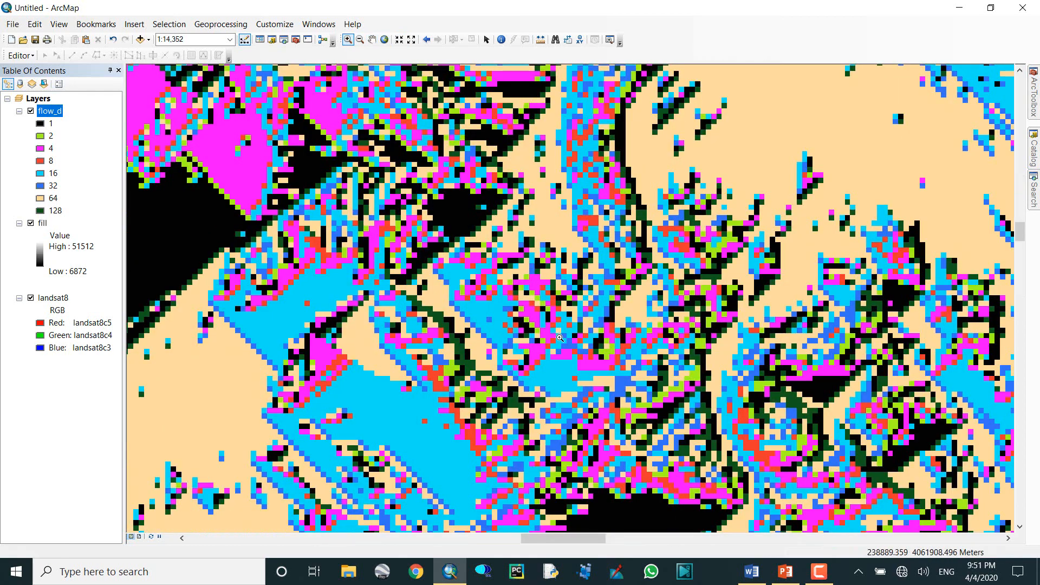
drag(560, 338, 640, 390)
click(487, 40)
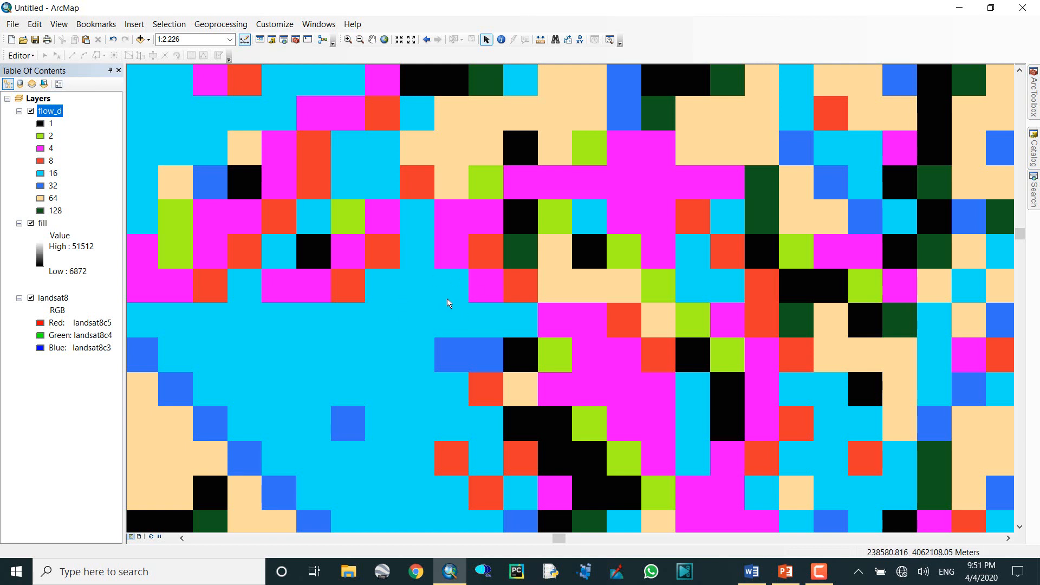
click(540, 40)
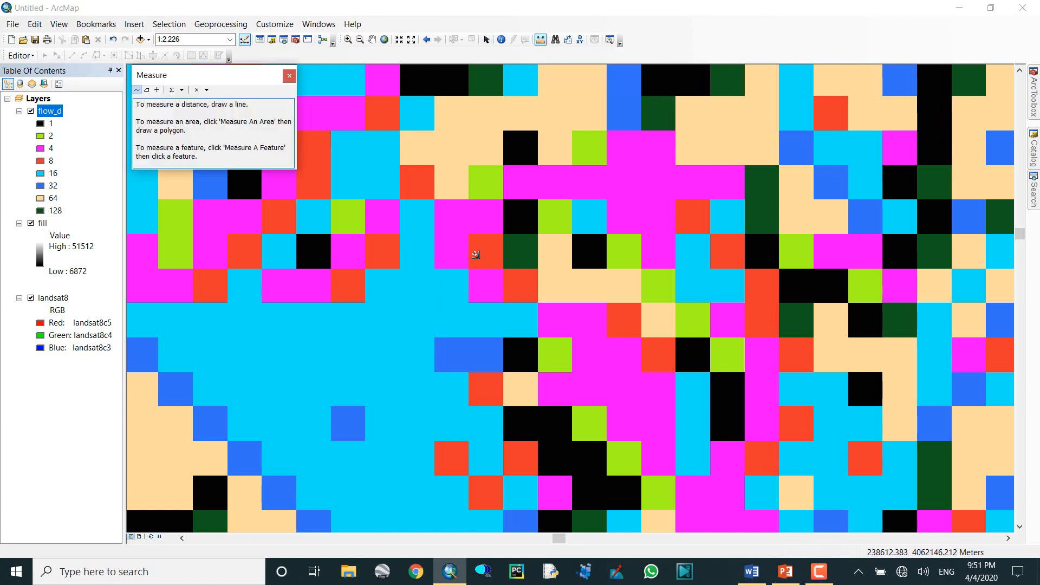
scroll(469, 259, up, 6)
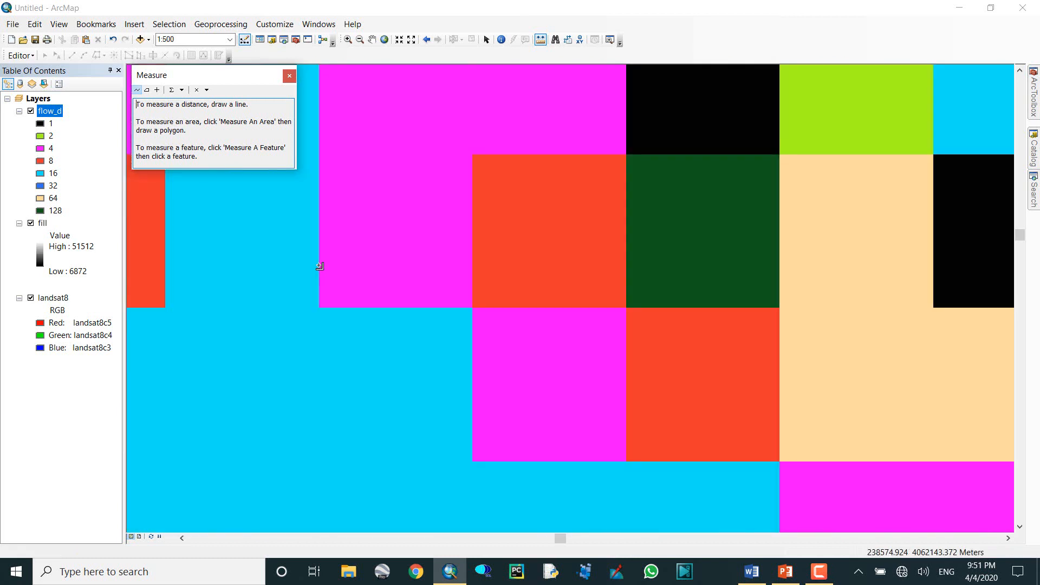
click(320, 266)
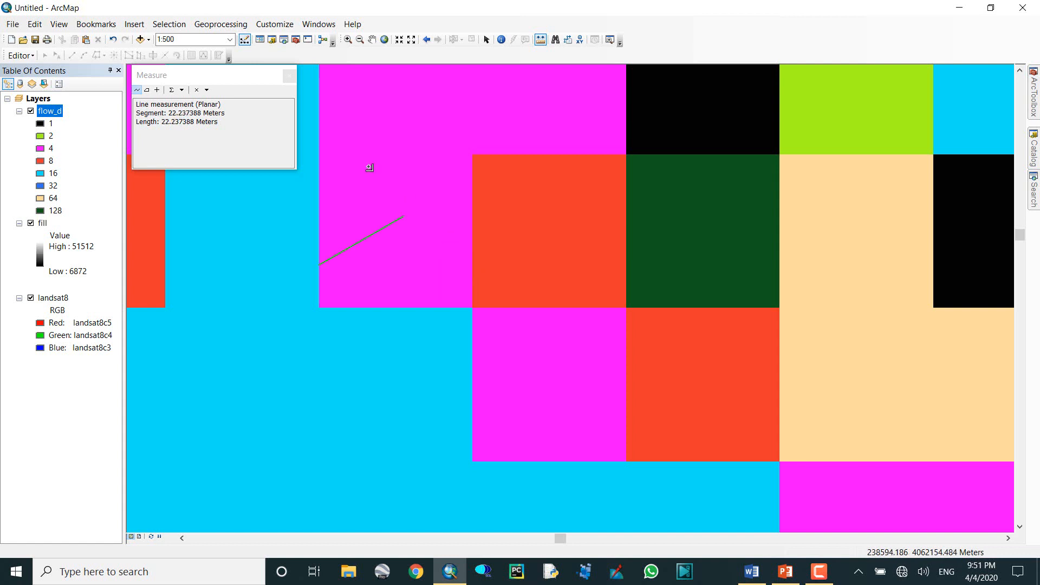
click(289, 76)
scroll(393, 260, down, 5)
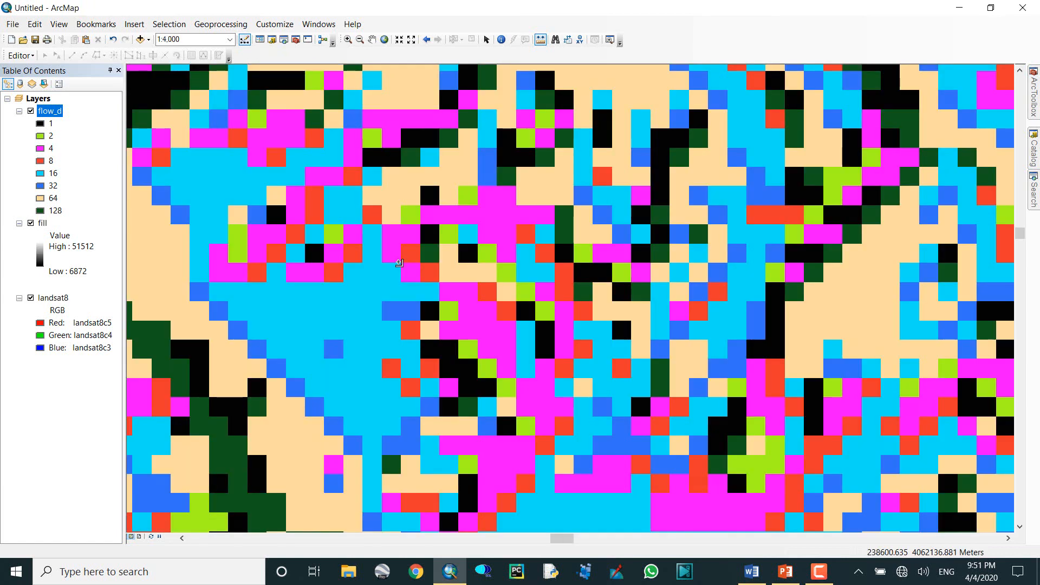
scroll(401, 264, down, 2)
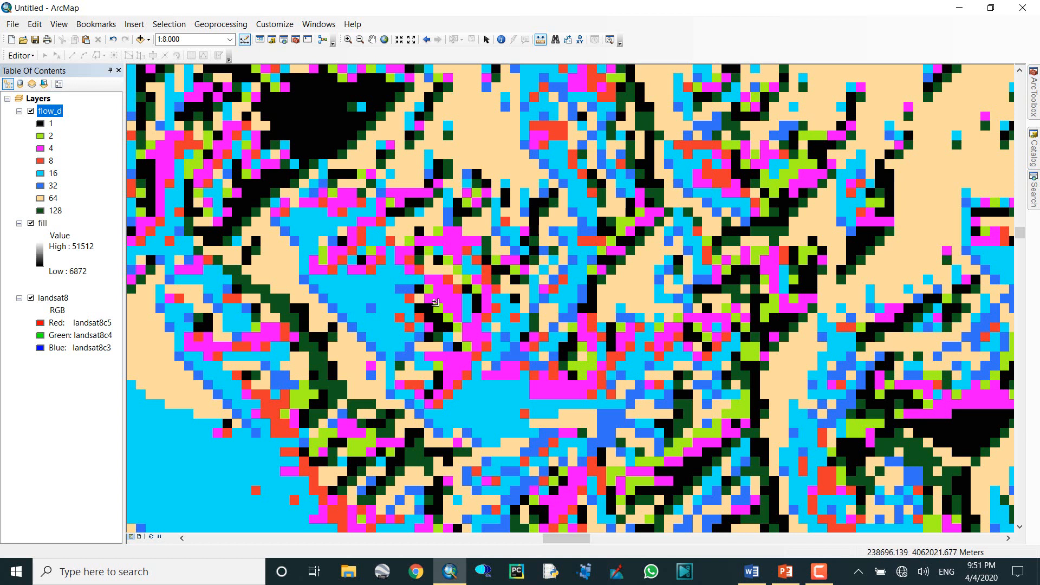
Step: Open the Resample tool of the Raster Processing toolset in Data Management Tools and choose flow_d as the input raster
click(1035, 105)
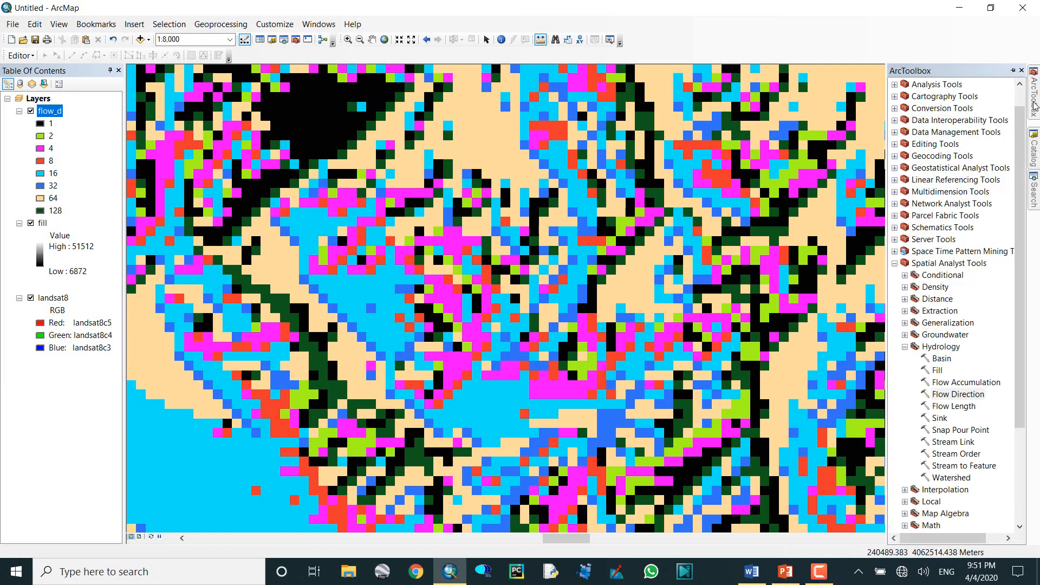
click(895, 263)
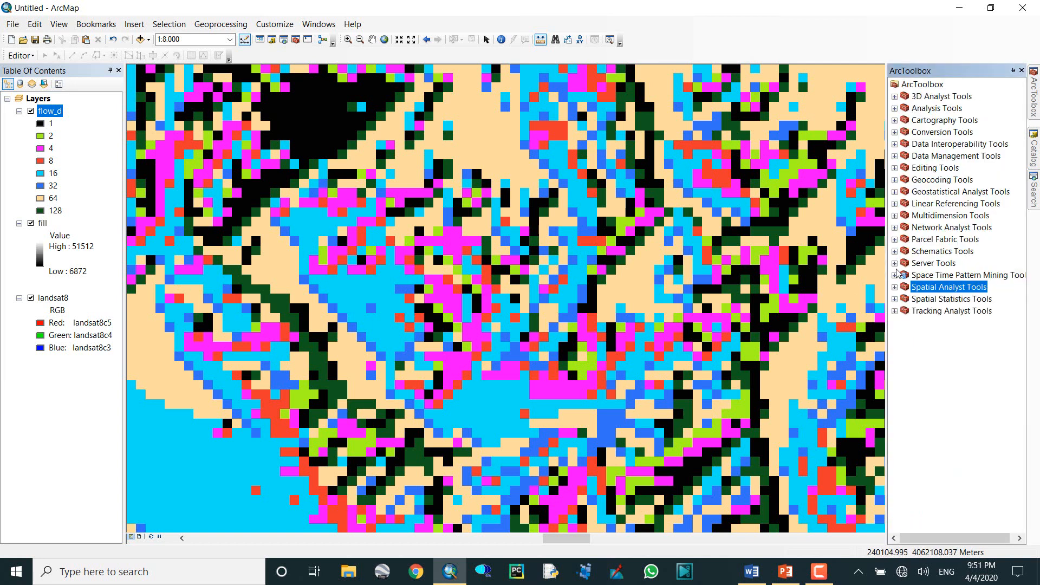
click(895, 156)
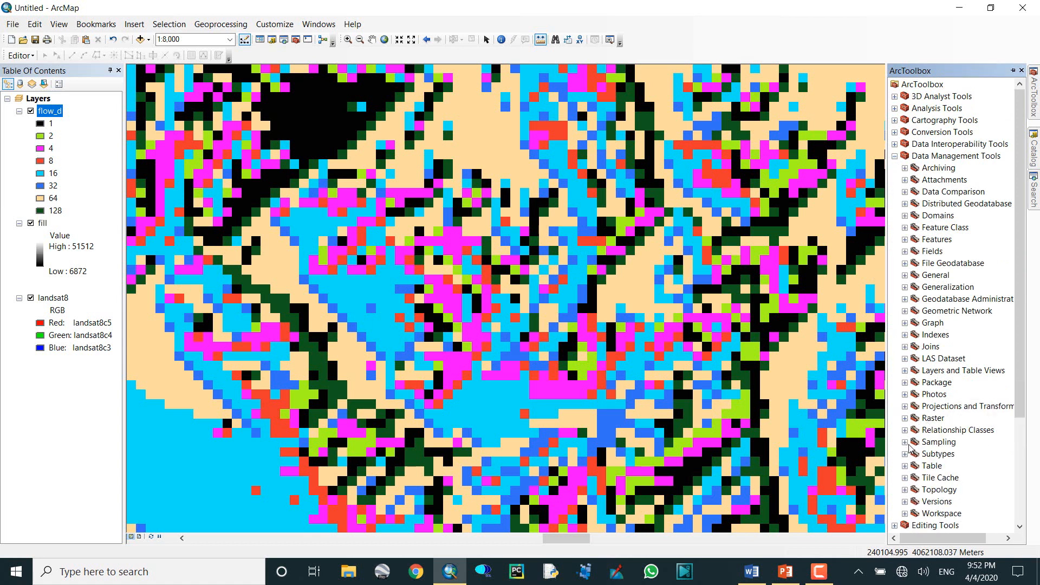
scroll(910, 449, down, 2)
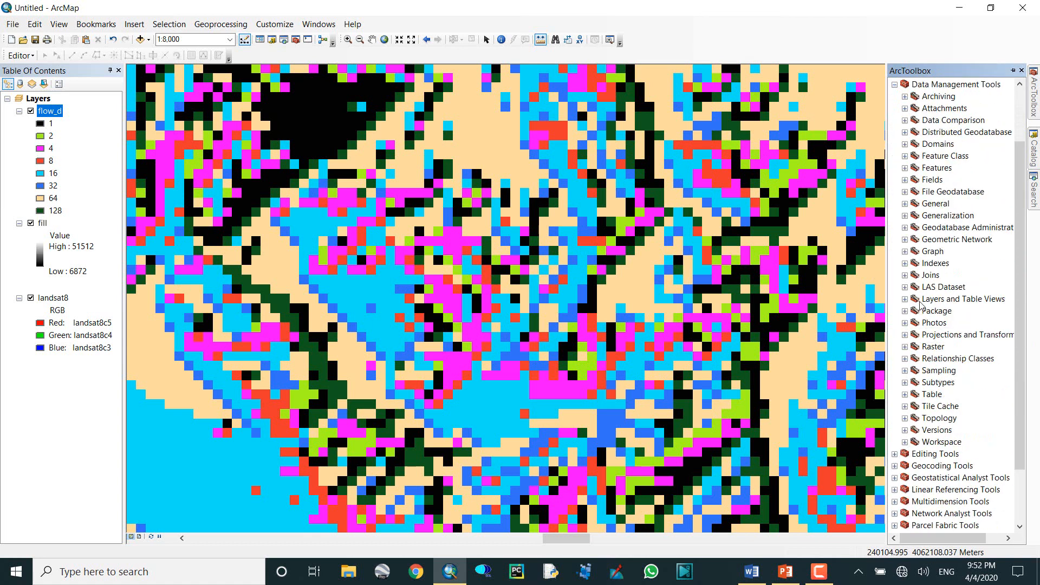
click(905, 347)
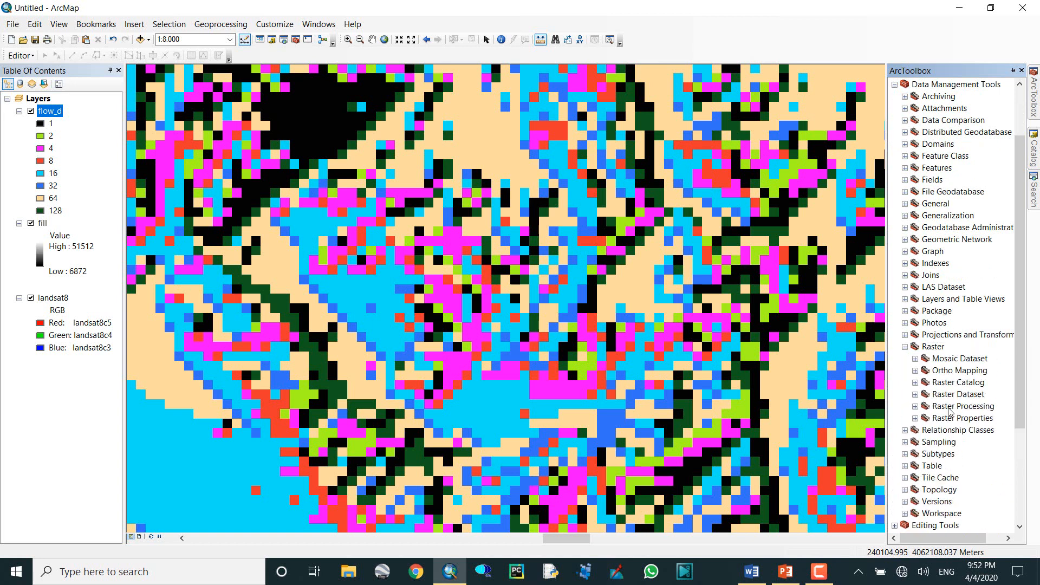
click(915, 407)
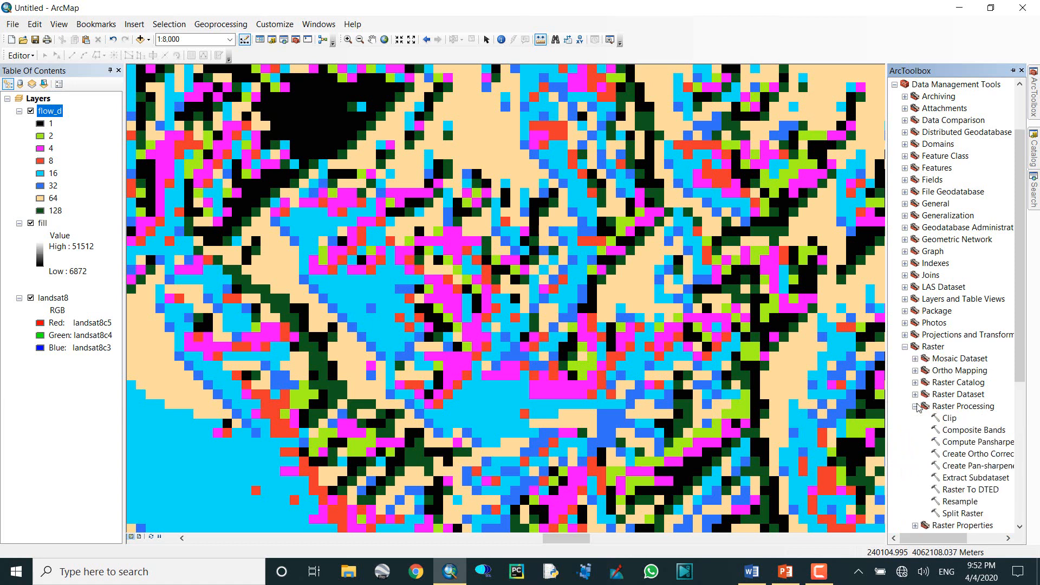
click(916, 406)
click(915, 406)
click(958, 504)
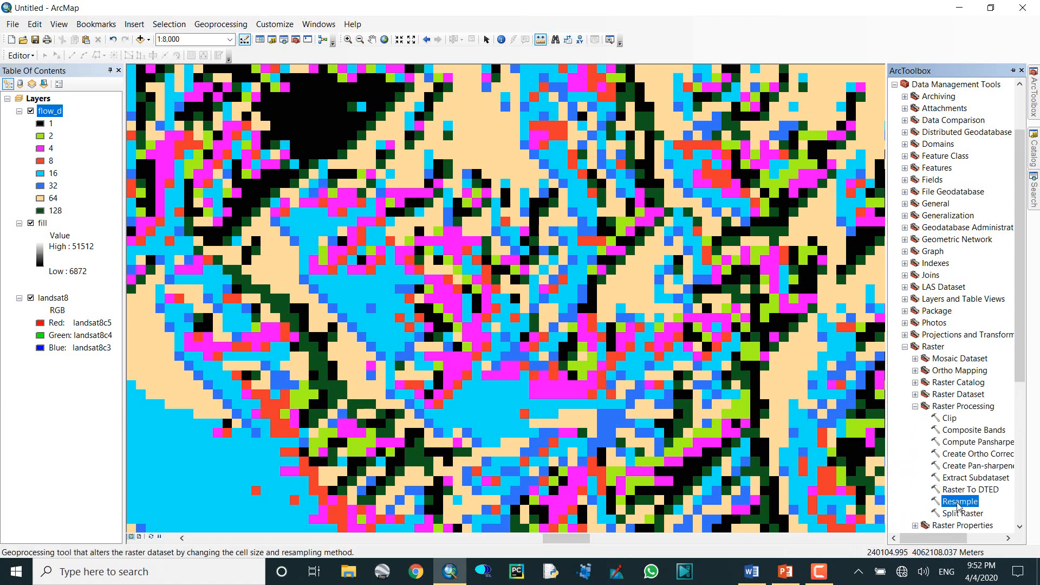
double_click(959, 504)
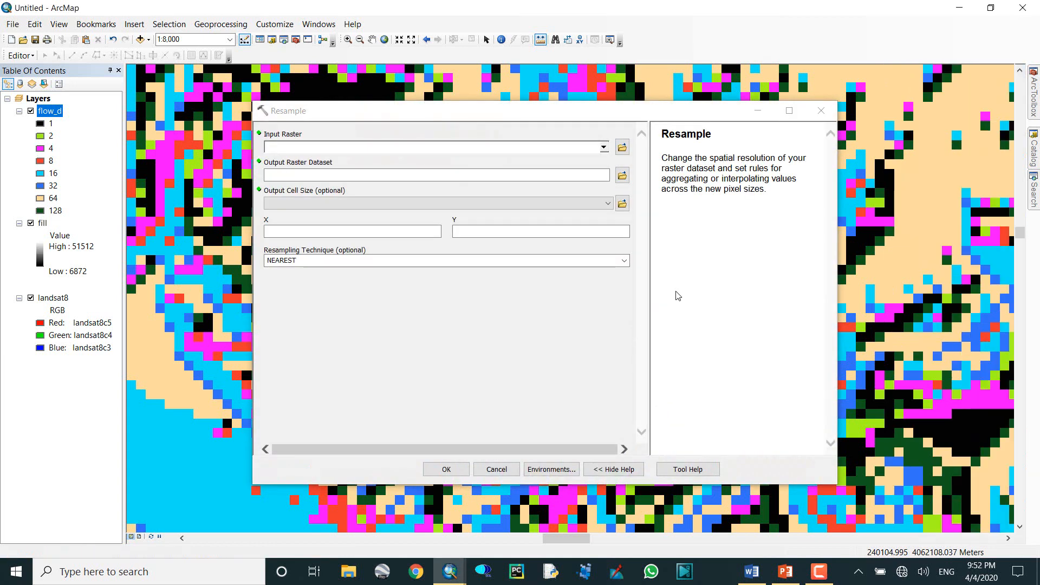
click(603, 147)
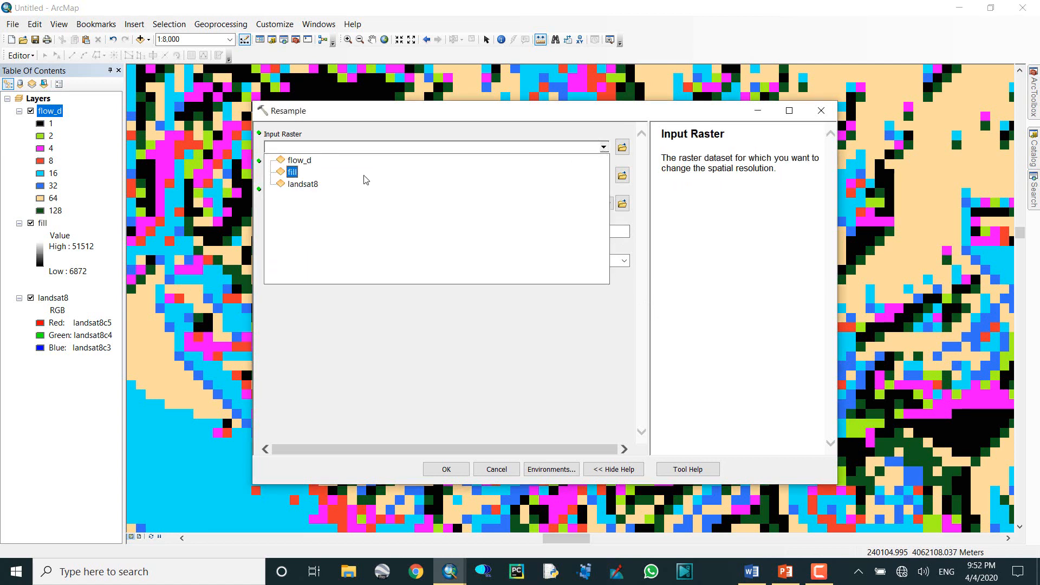
click(311, 163)
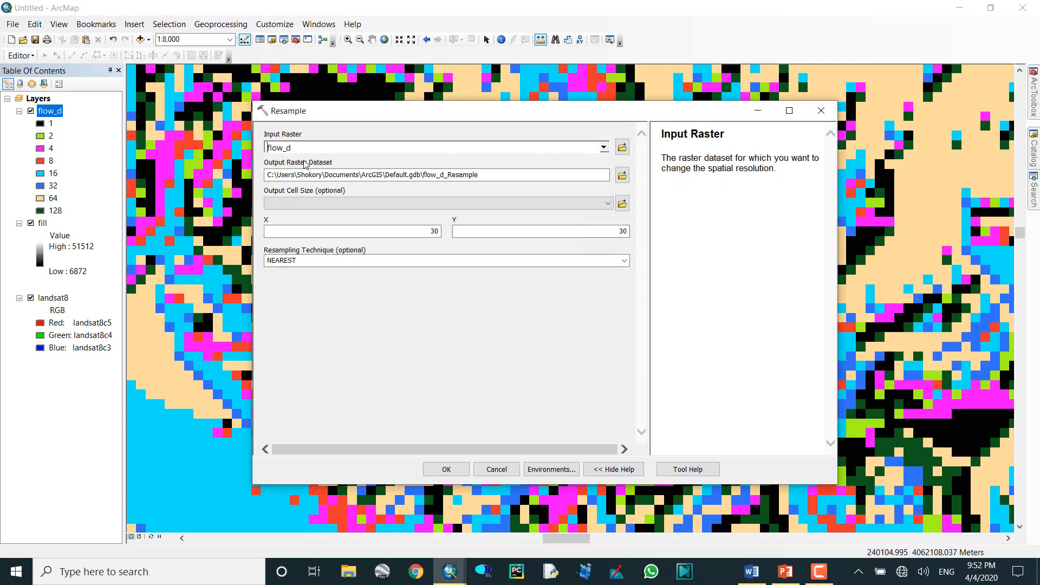
Step: Allow the ActiveX interaction and set the output raster dataset to Resample in D:\YouTube_Channel\data
click(623, 179)
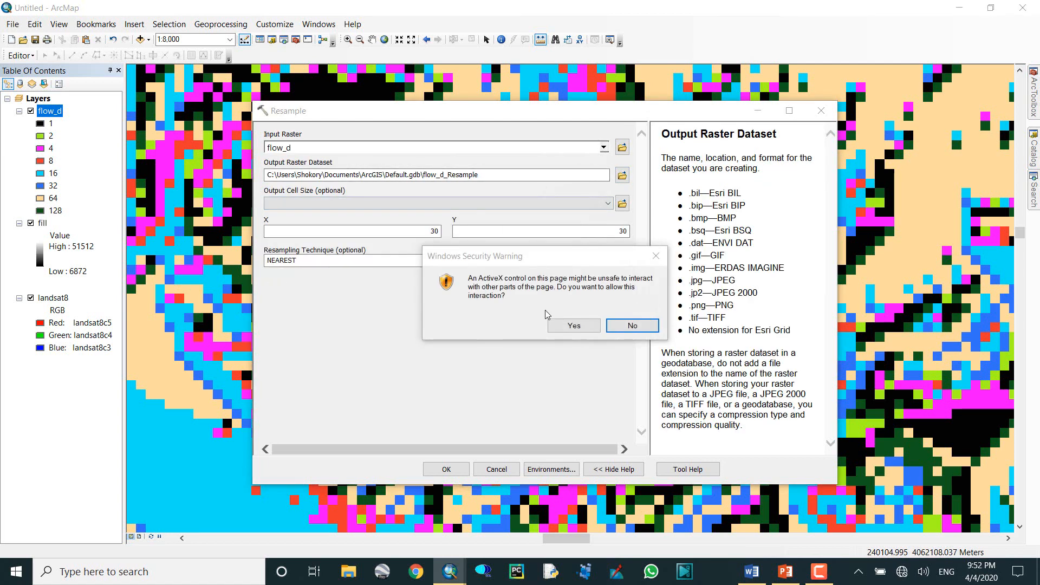
click(574, 325)
click(622, 175)
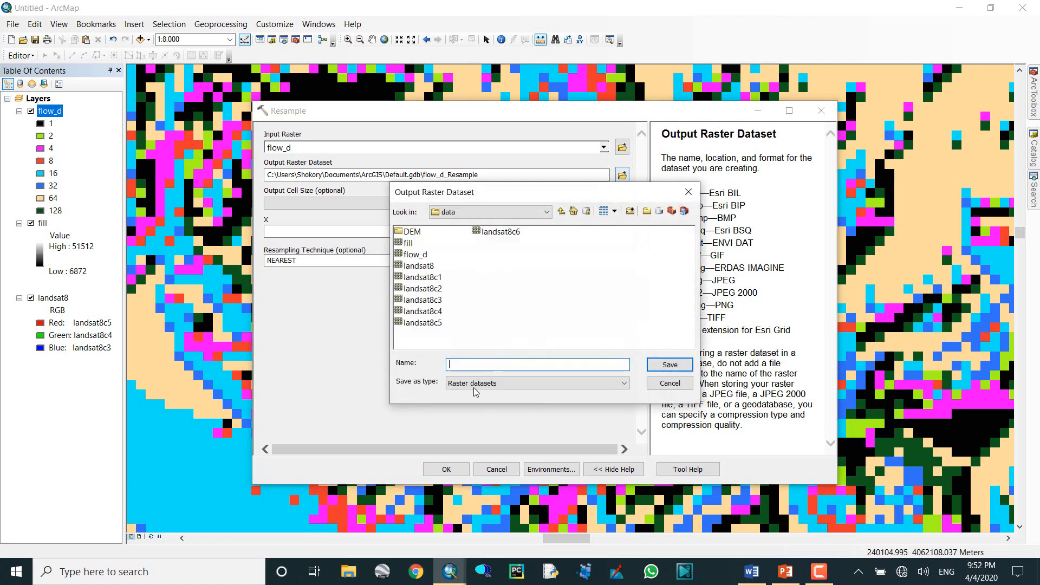
text(re)
key(BackSpace)
key(BackSpace)
text(Resample)
key(Return)
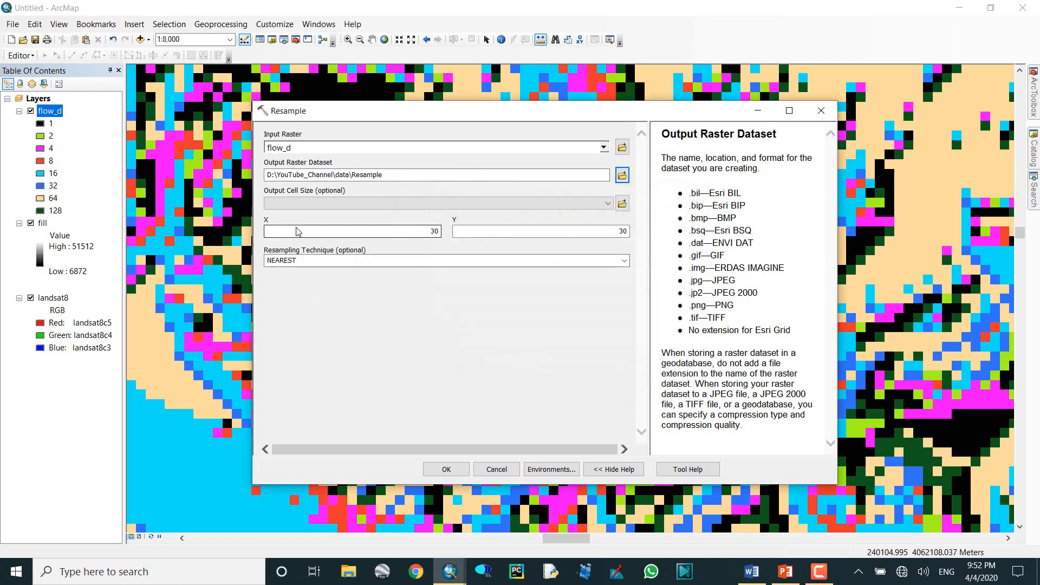
Step: Set the output cell size to 500 in both X and Y
double_click(411, 232)
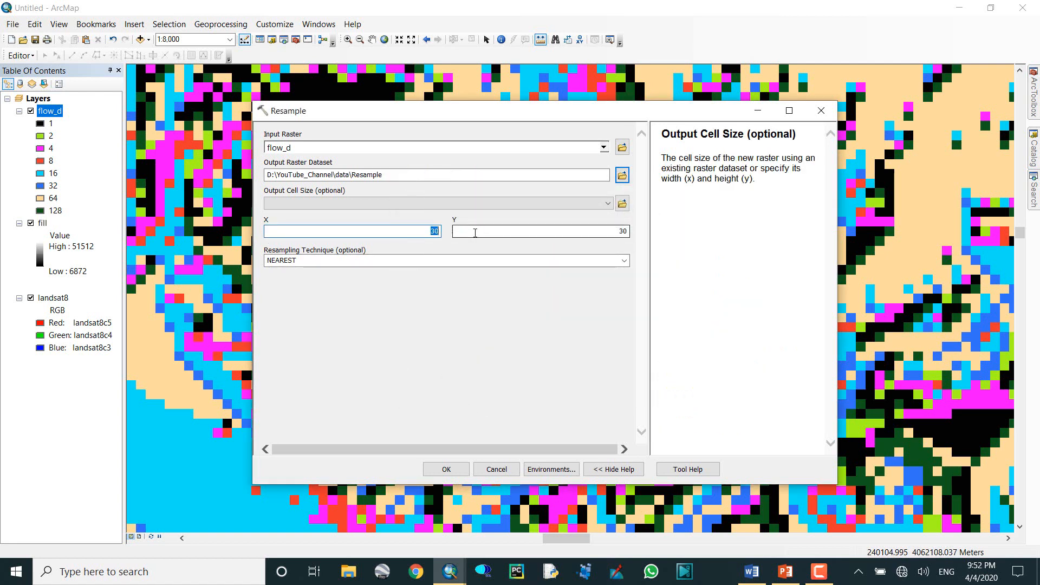
text(500)
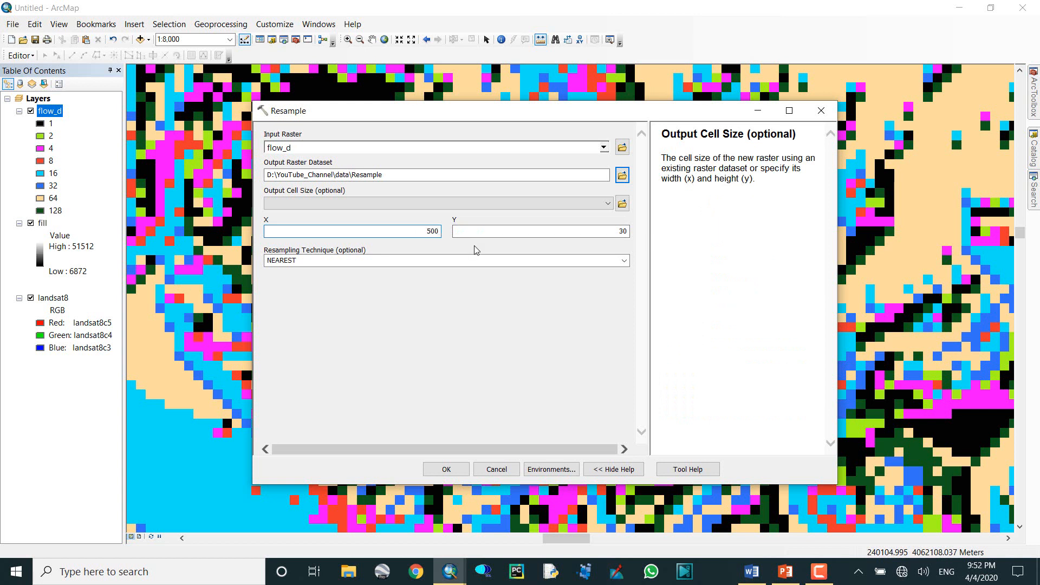
key(Tab)
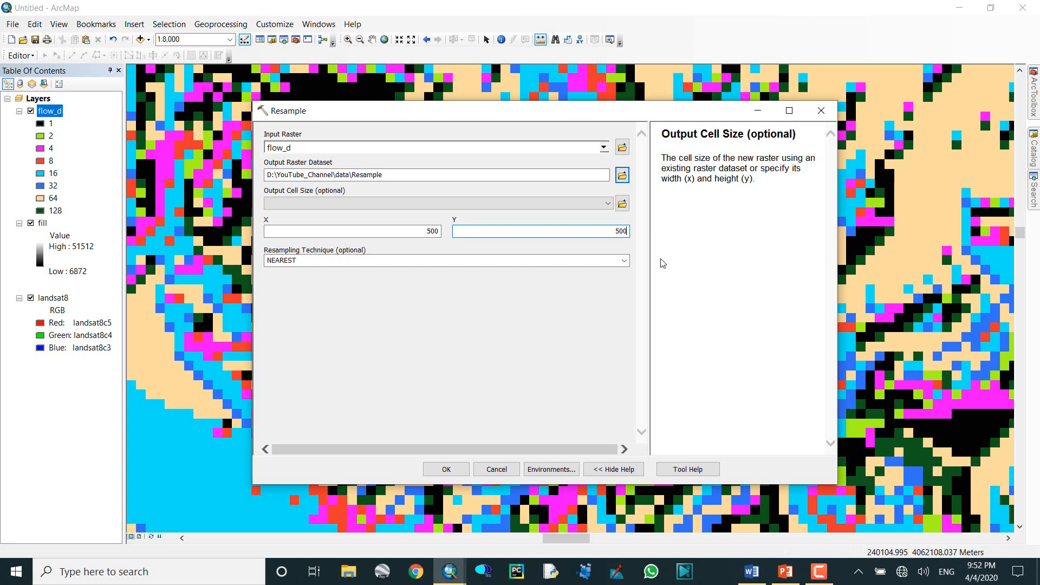
click(545, 320)
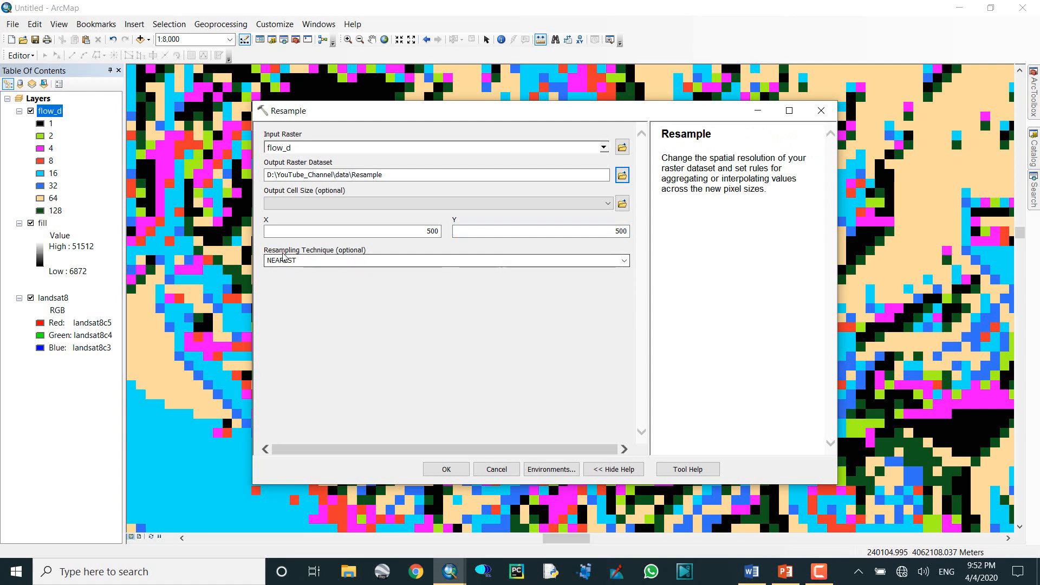
Step: Choose NEAREST as the resampling technique, run the Resample tool and dismiss its completion report
click(615, 261)
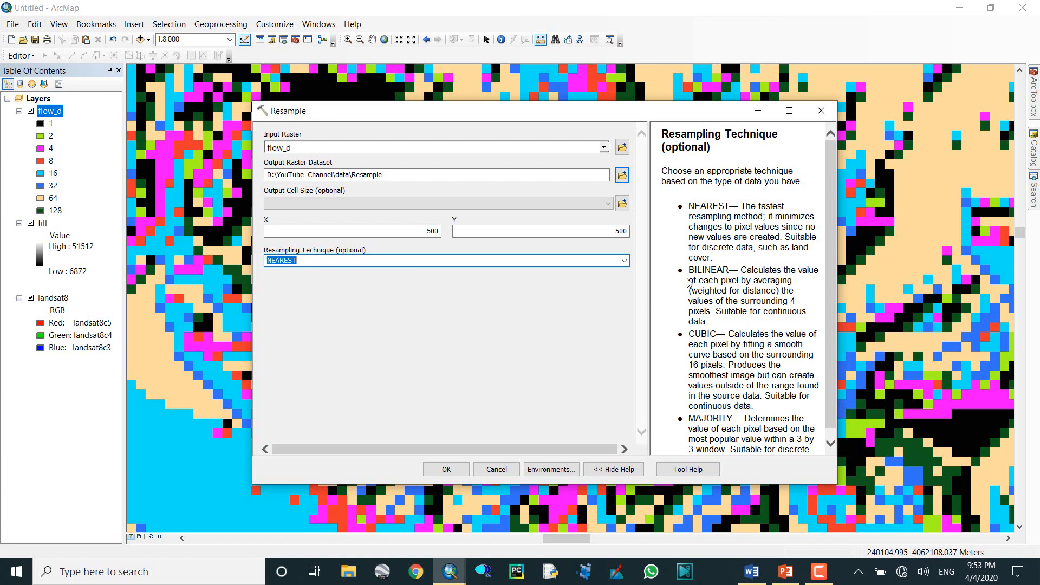
click(624, 261)
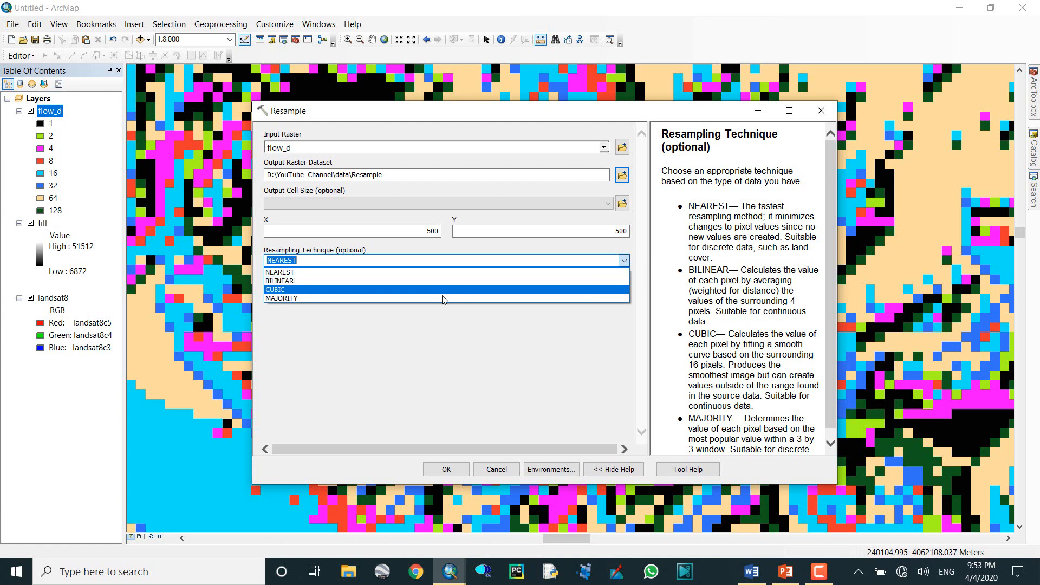
click(385, 273)
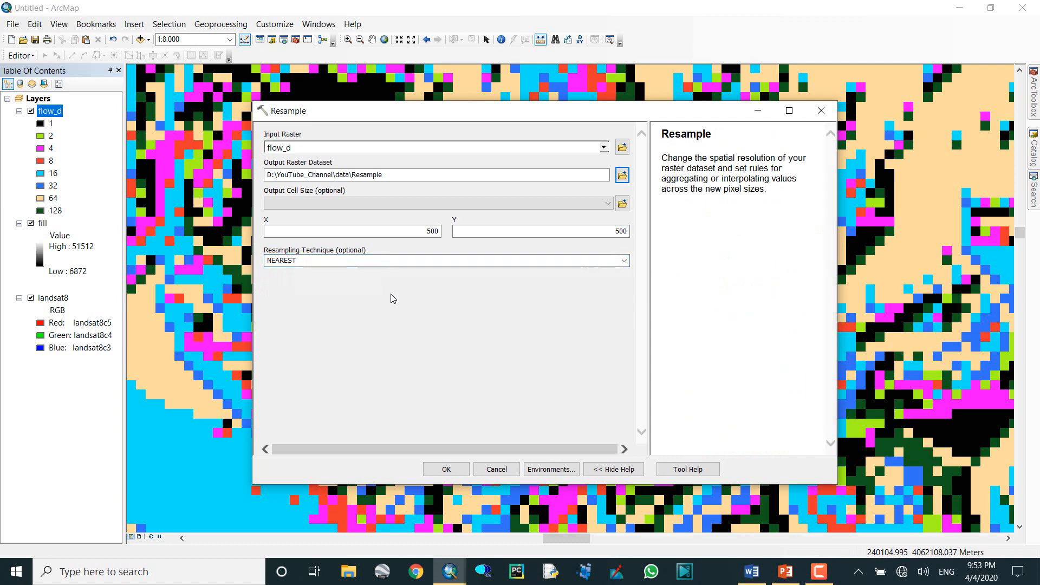
click(447, 470)
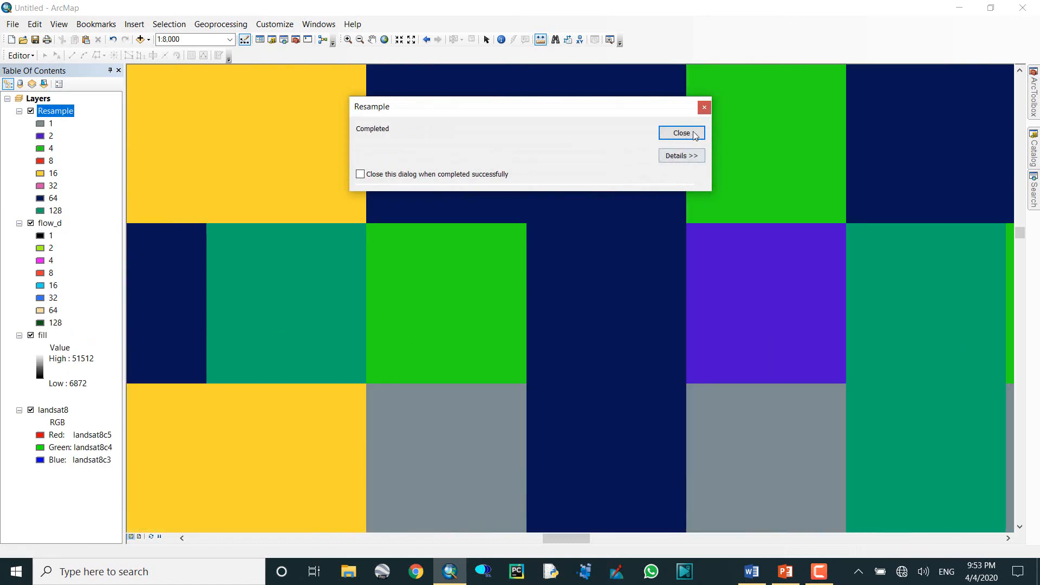
click(682, 133)
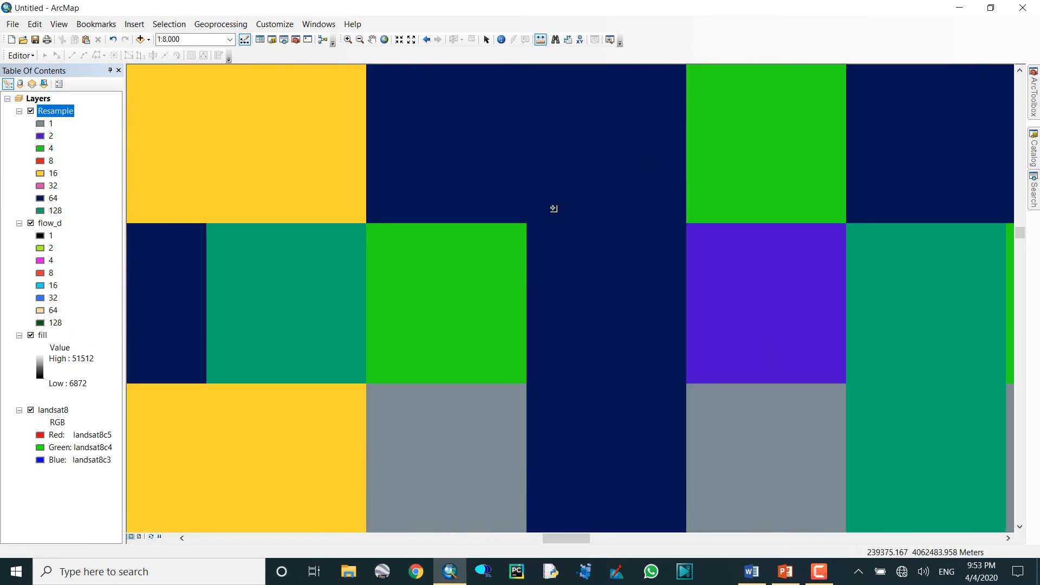
Step: Measure the width of a single green cell in the Resample raster and close the measurement
click(541, 39)
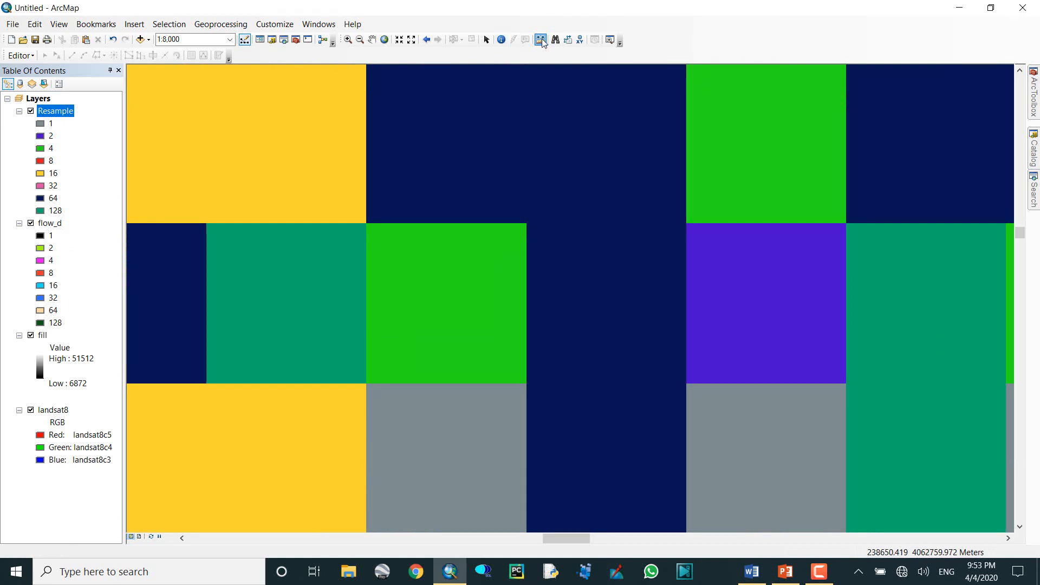
click(368, 303)
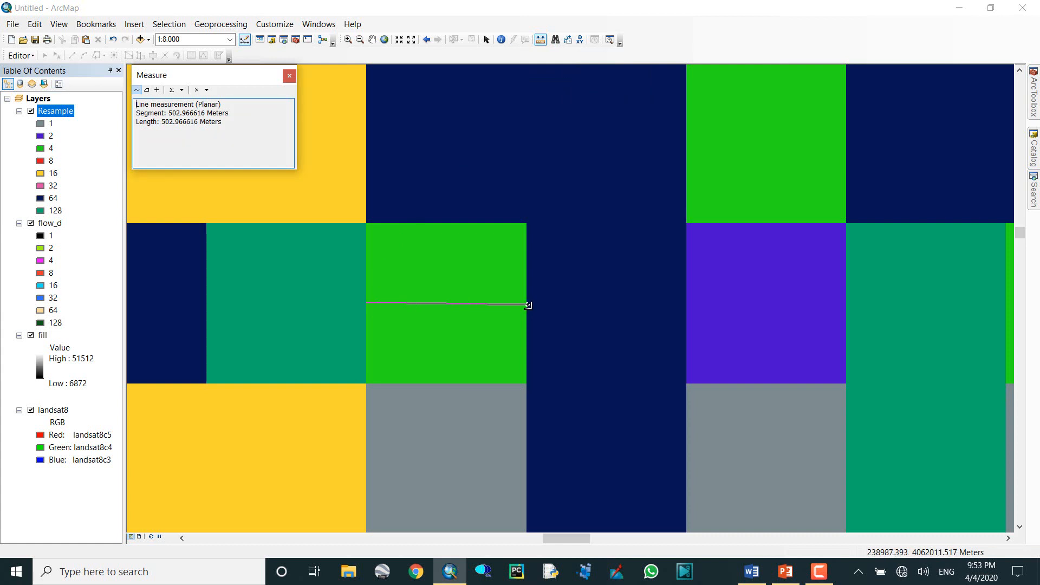
click(289, 76)
scroll(402, 281, up, 1)
scroll(403, 281, up, 1)
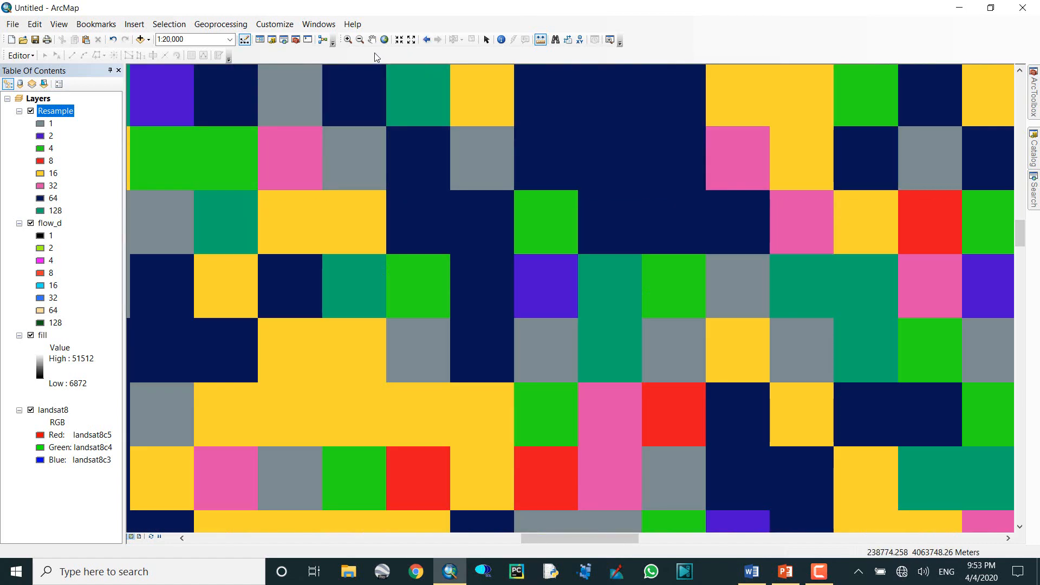
click(371, 39)
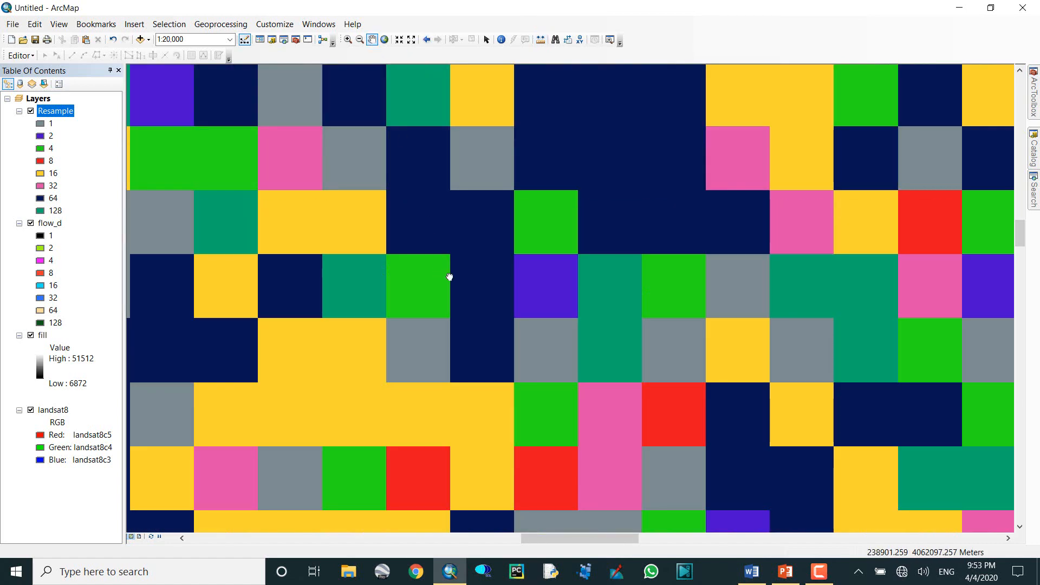
drag(441, 277, 483, 283)
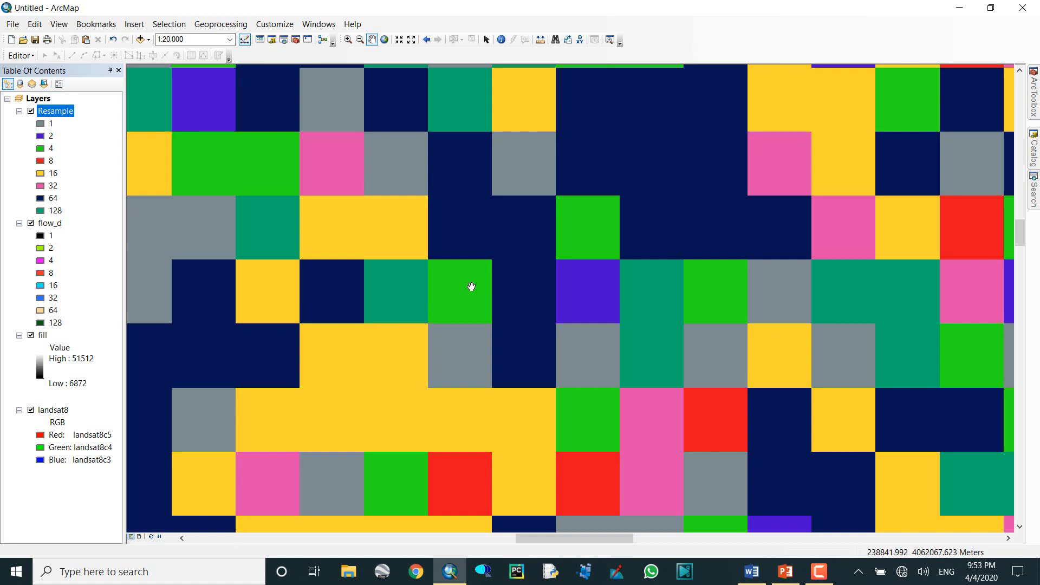
scroll(467, 314, up, 1)
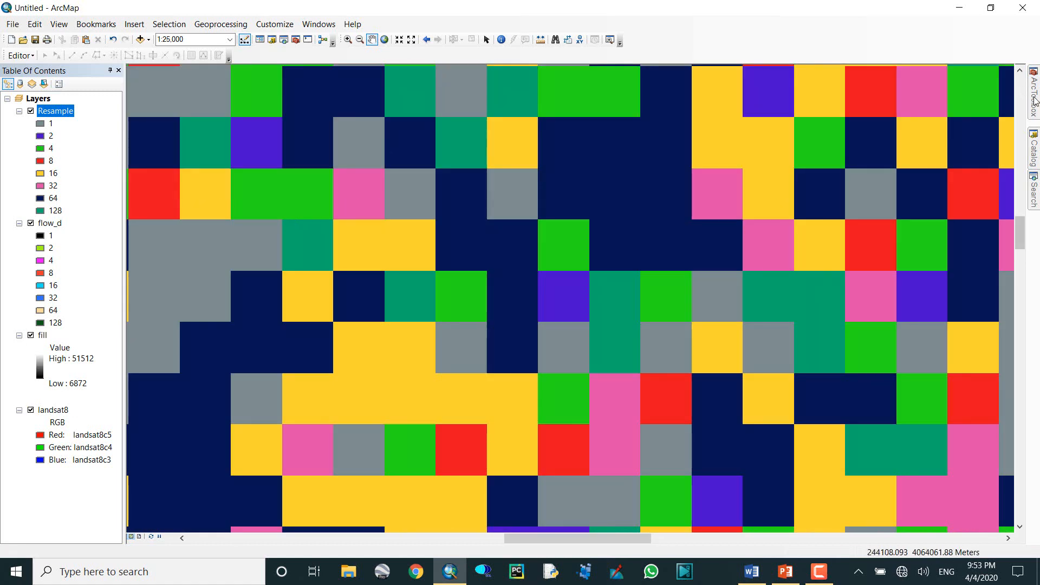
Step: Open the Raster to Point tool from the From Raster toolset of Conversion Tools
mouse_move(1036, 103)
scroll(861, 173, up, 4)
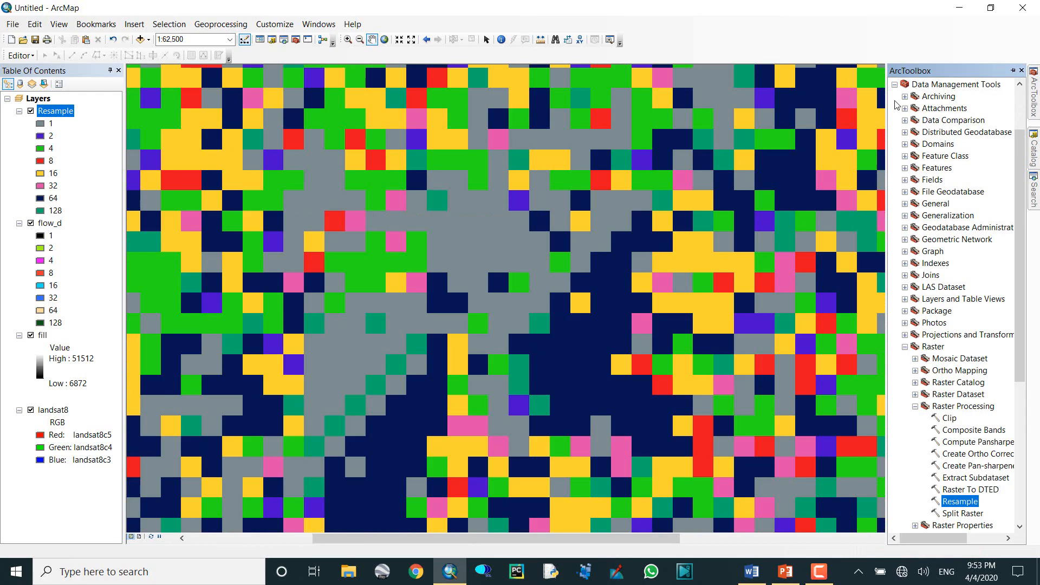
scroll(898, 105, up, 2)
double_click(905, 156)
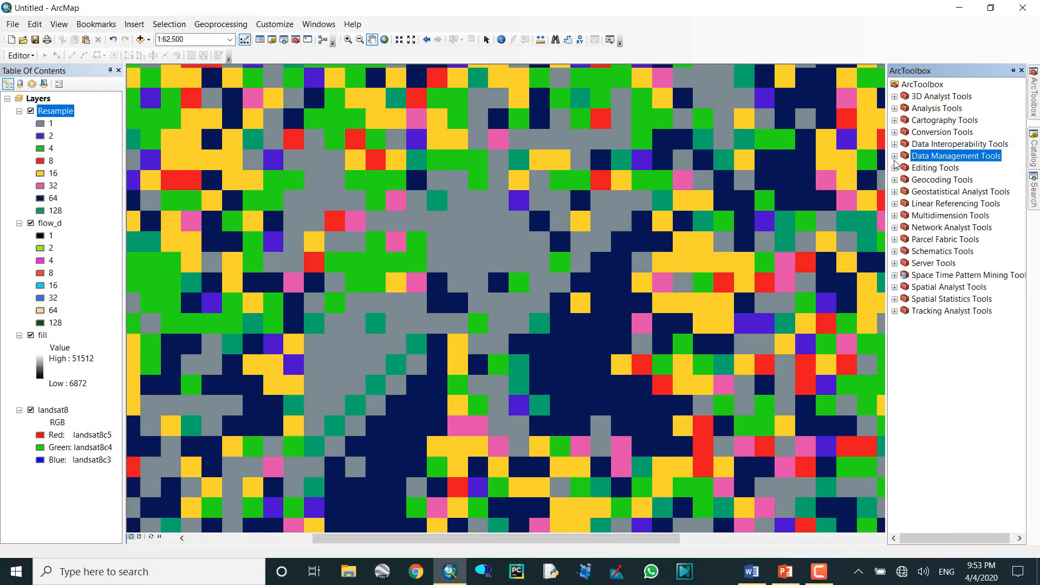
click(895, 132)
click(905, 191)
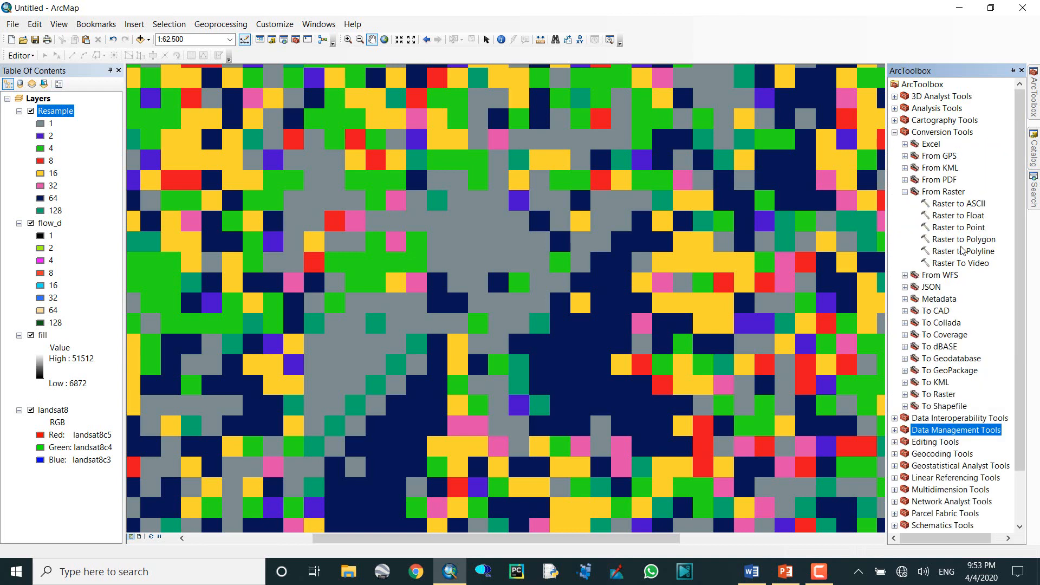
double_click(959, 227)
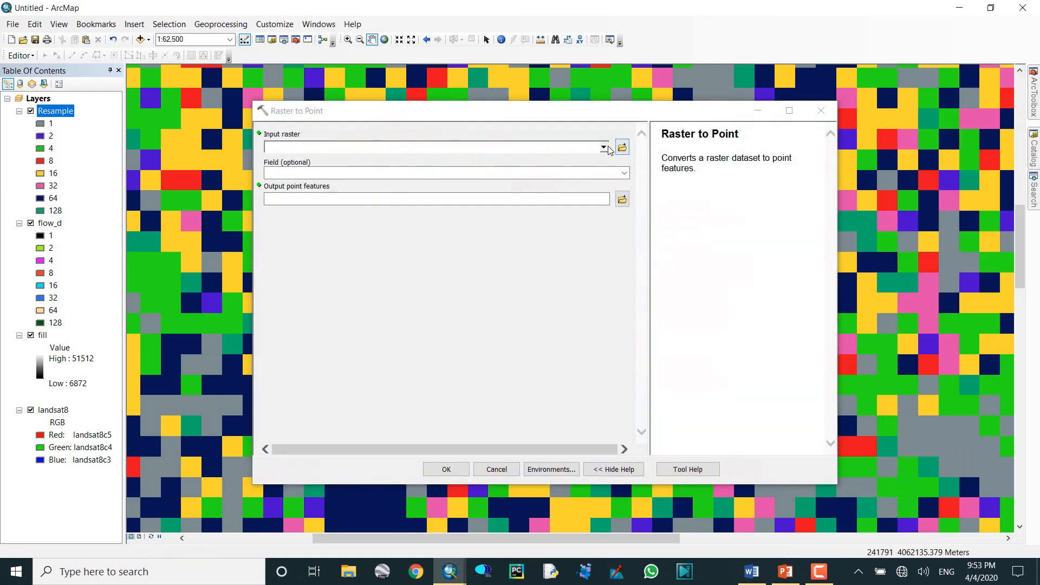
Step: Choose Resample as the input raster and keep VALUE as the field for the point conversion
click(604, 147)
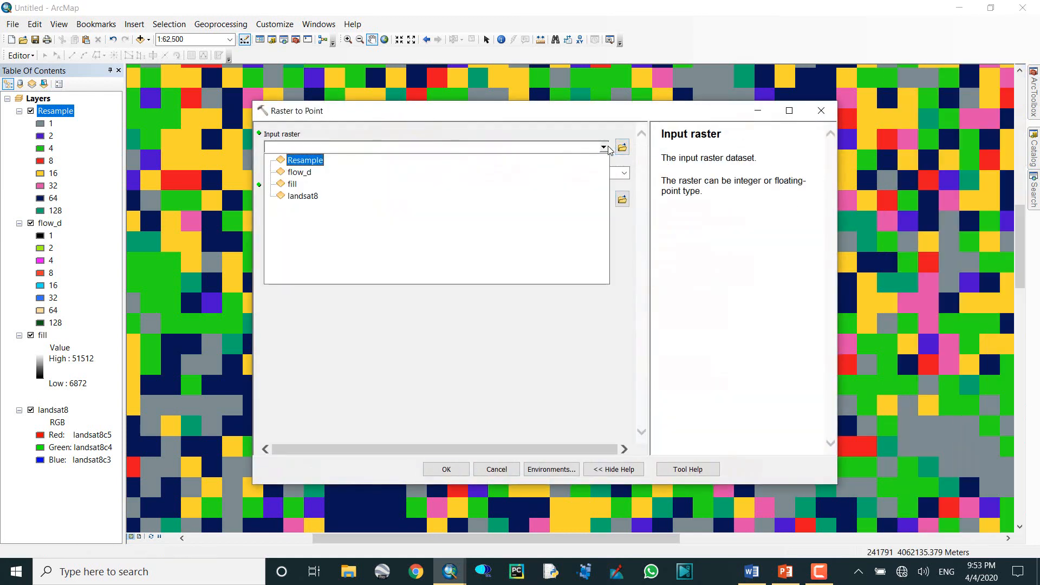
click(304, 158)
click(625, 174)
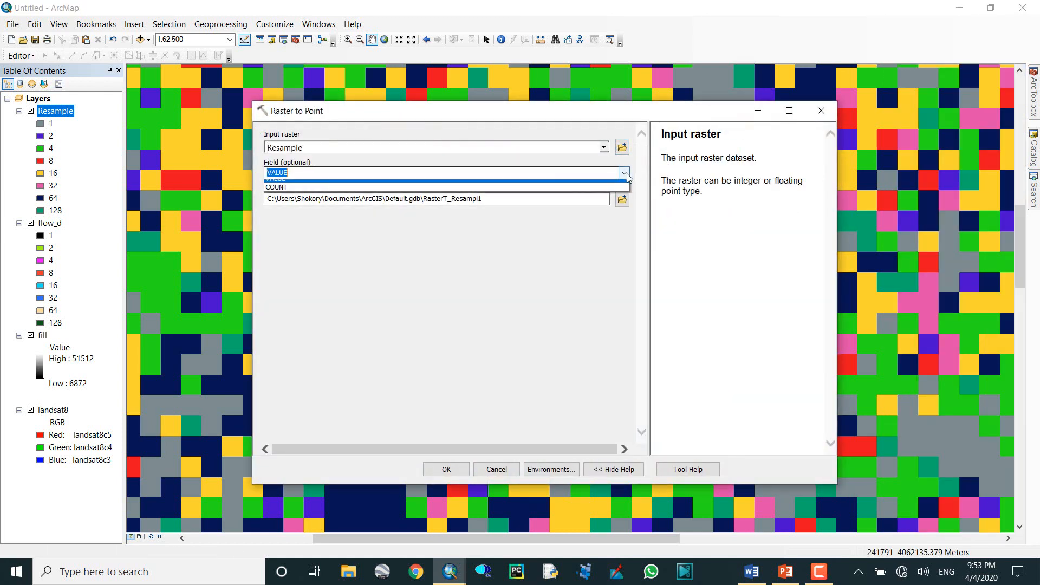
click(632, 325)
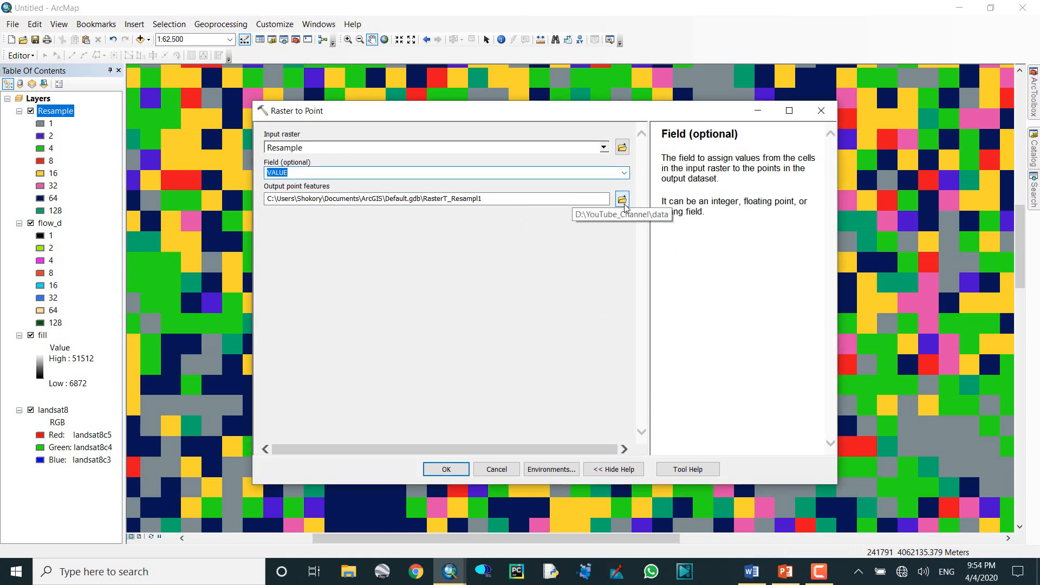
Step: Name the output point features point in D:\YouTube_Channel\data, run Raster to Point and dismiss its completion report
click(623, 202)
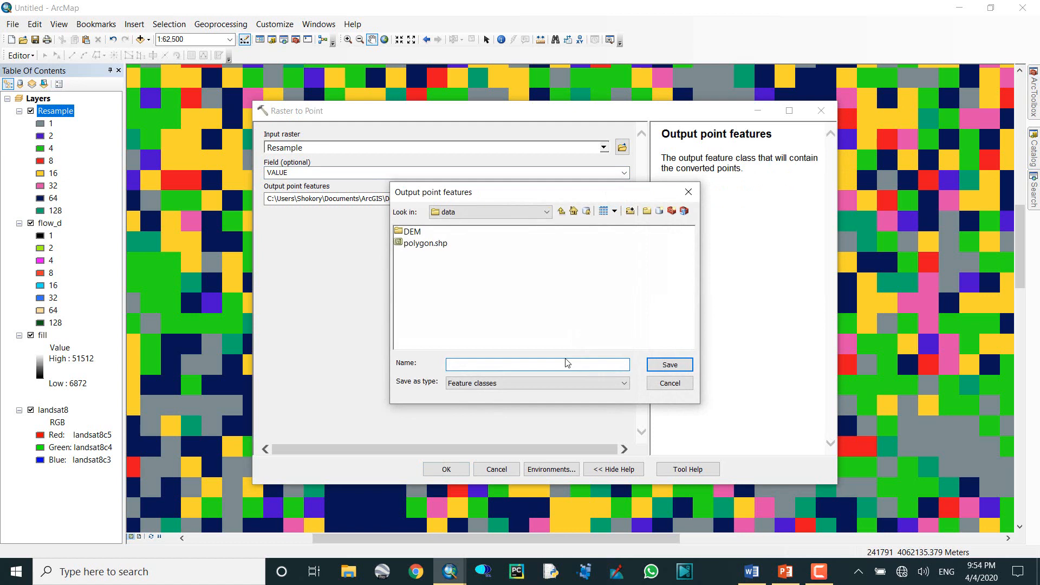
text(point)
key(Return)
click(447, 469)
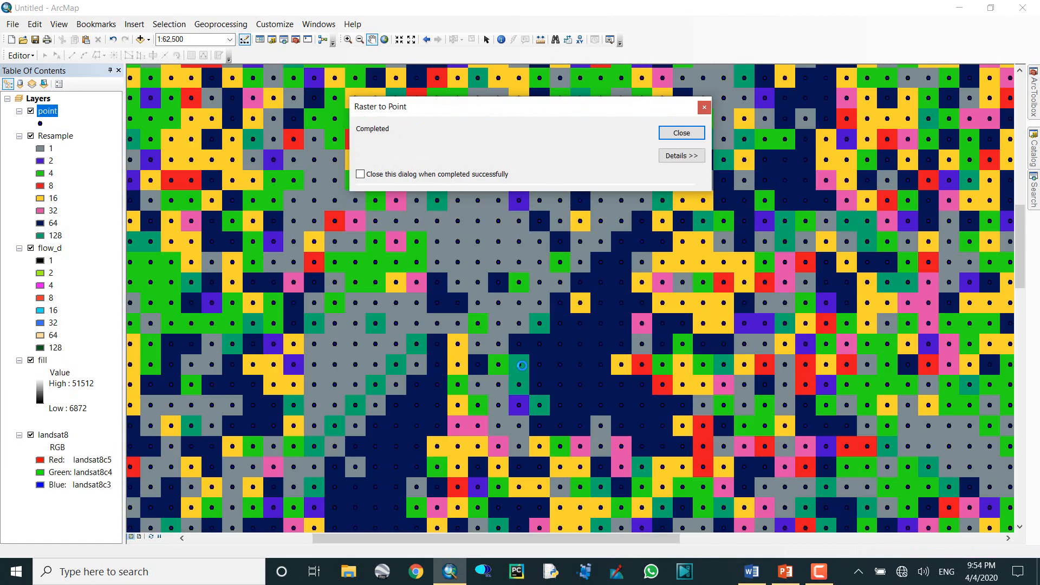
click(682, 133)
Step: Inspect the converted points over the raster and collapse the legends of the flow_d, fill and landsat8 layers
scroll(603, 271, up, 2)
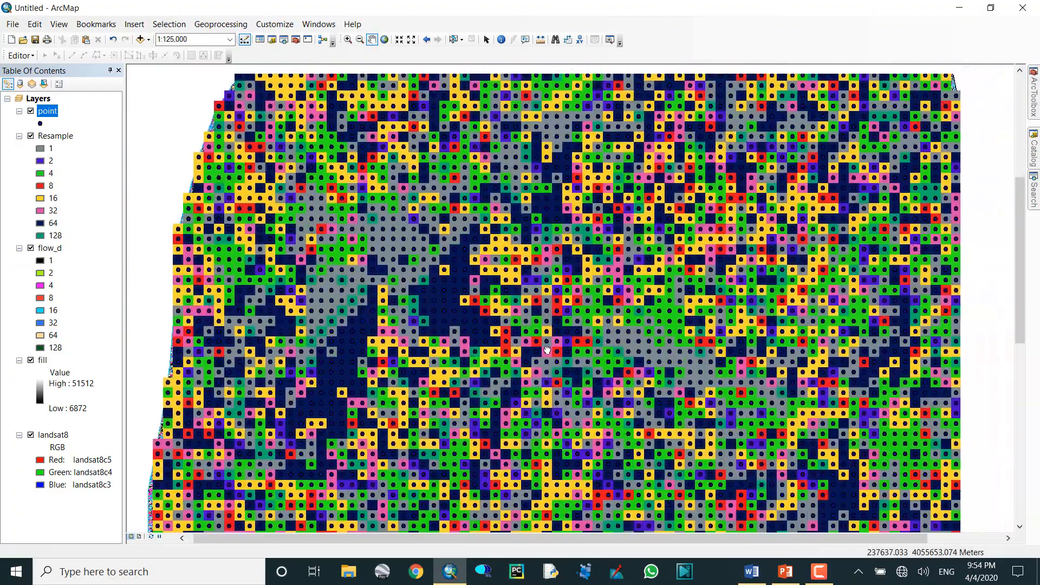
scroll(543, 344, up, 2)
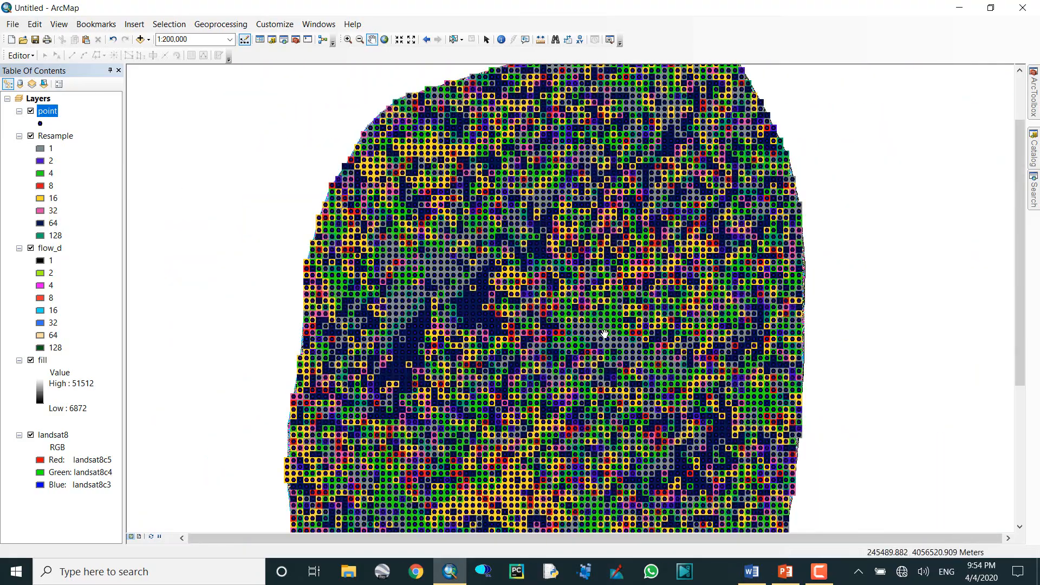
drag(598, 335, 532, 304)
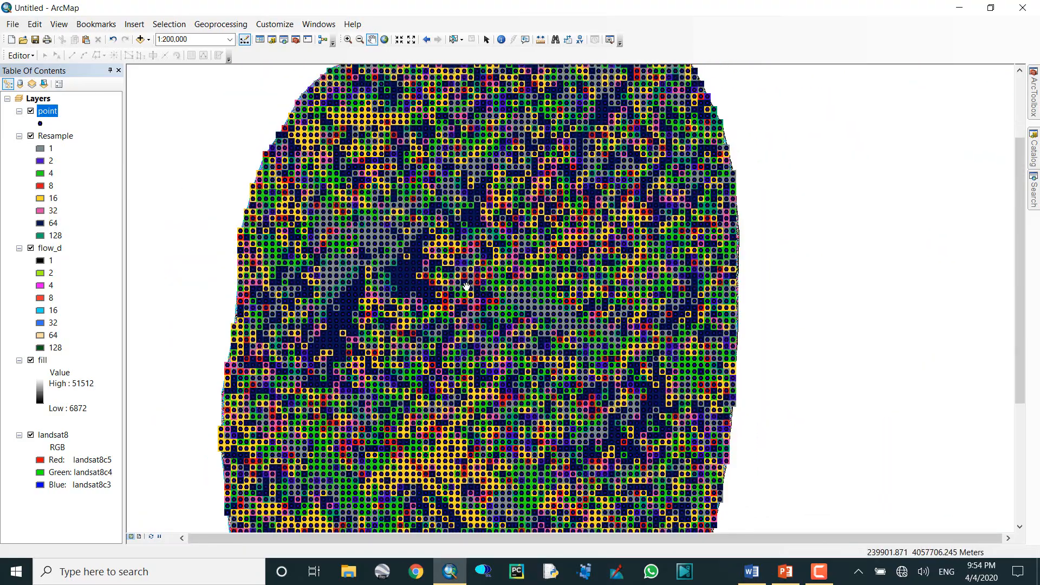
scroll(466, 239, down, 2)
scroll(466, 239, down, 3)
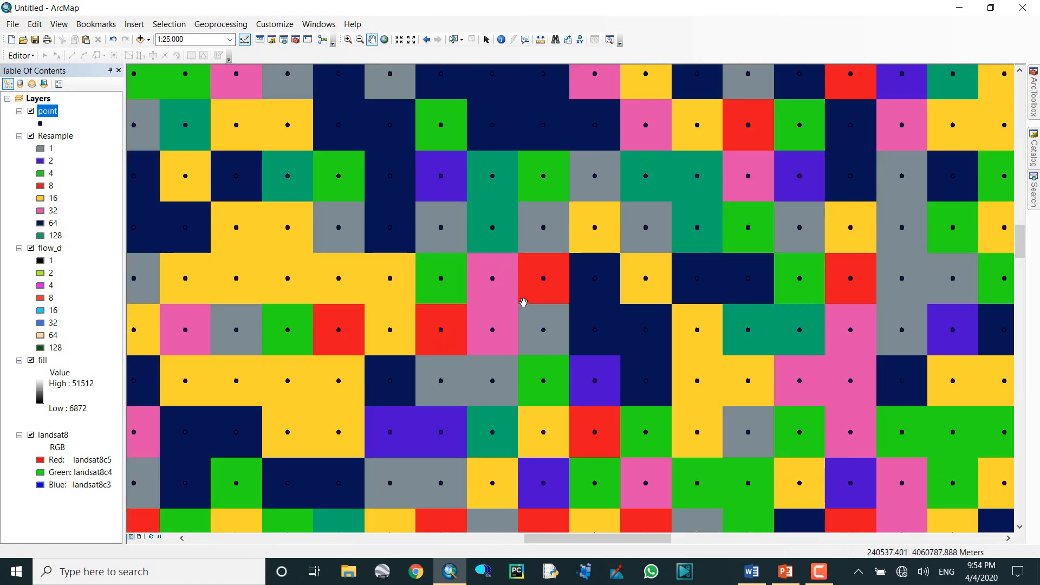
scroll(529, 244, up, 1)
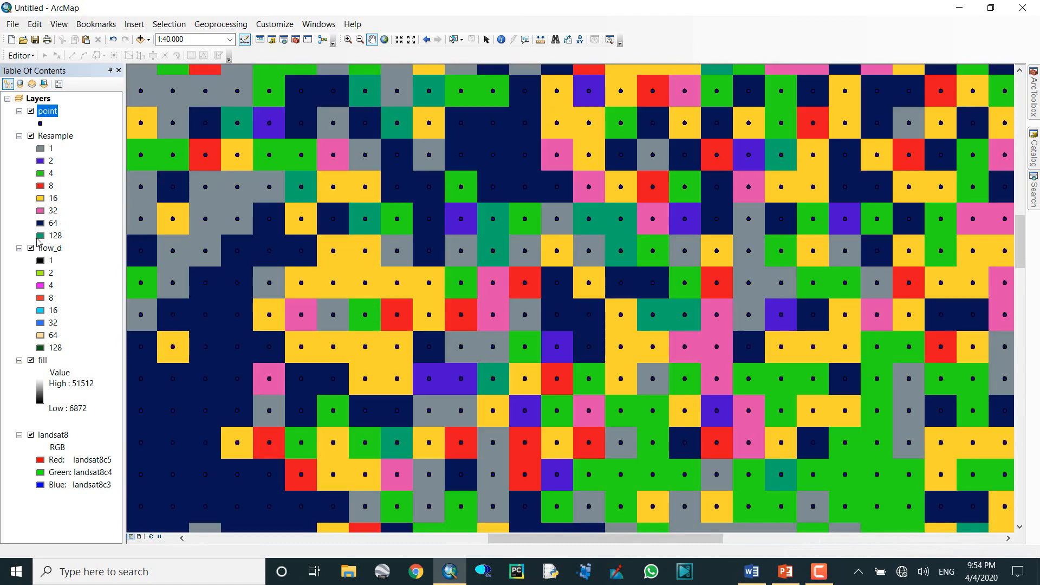
click(19, 248)
click(19, 260)
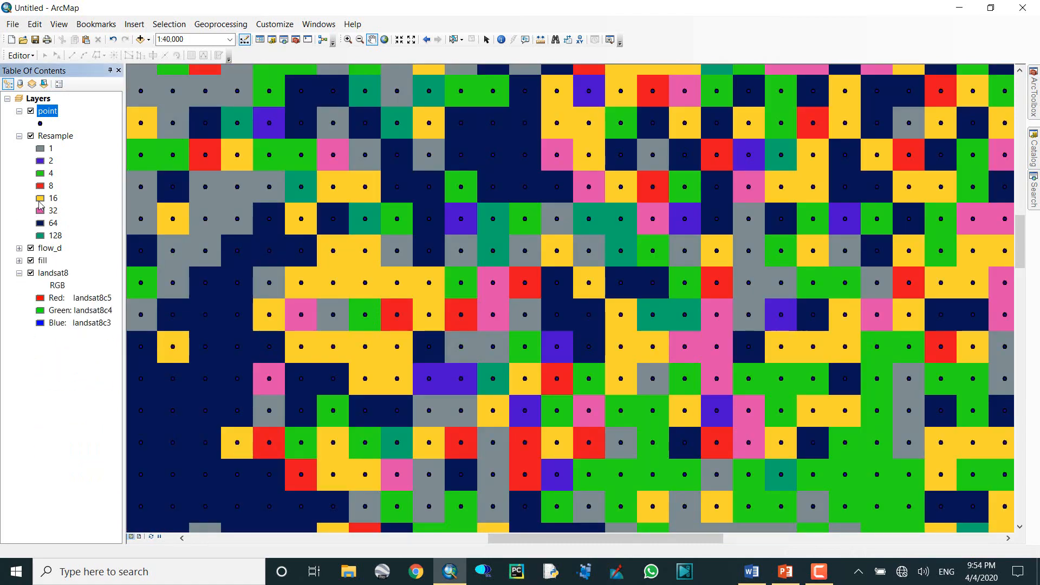
click(21, 277)
click(19, 273)
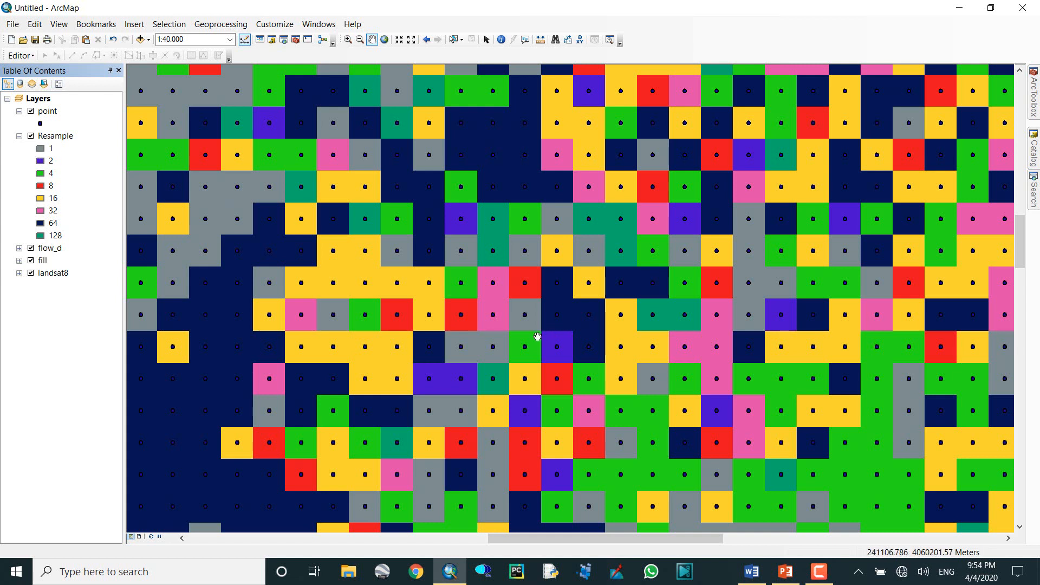
Step: Symbolize the point layer by unique values of grid_code, adding all values and excluding all other values
click(44, 111)
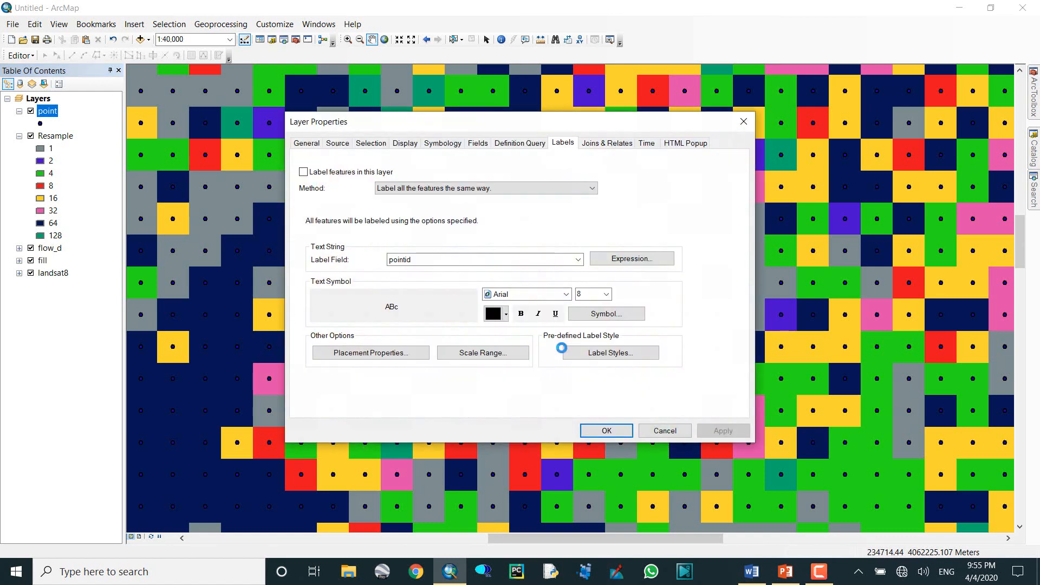
click(445, 145)
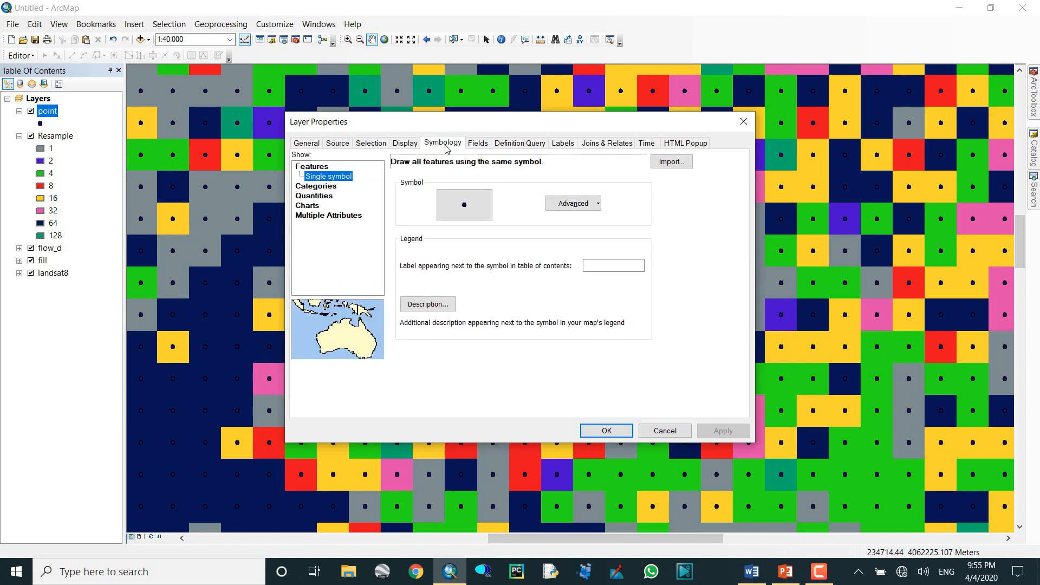
click(319, 190)
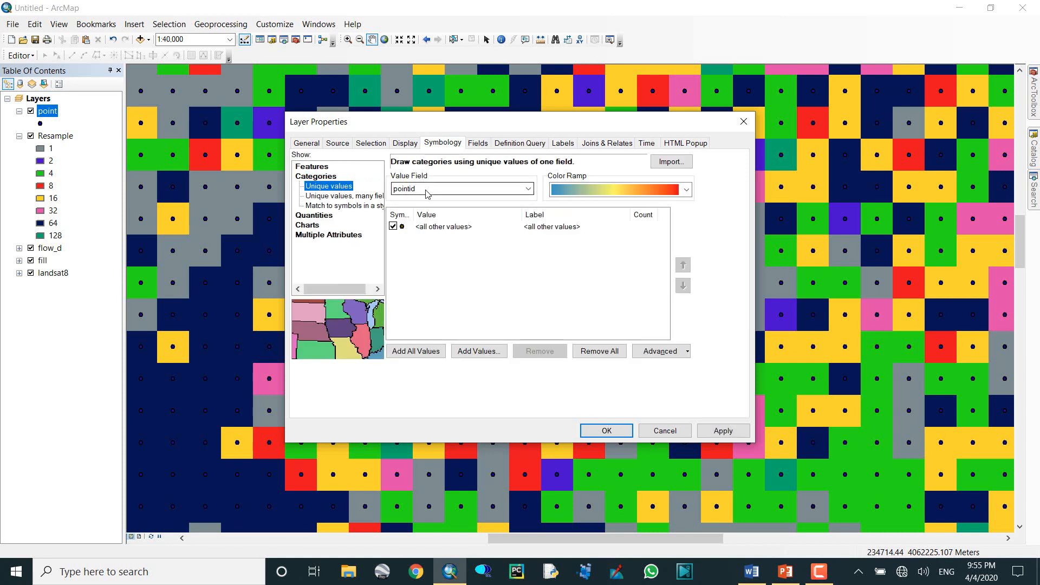
click(460, 189)
click(434, 210)
click(415, 351)
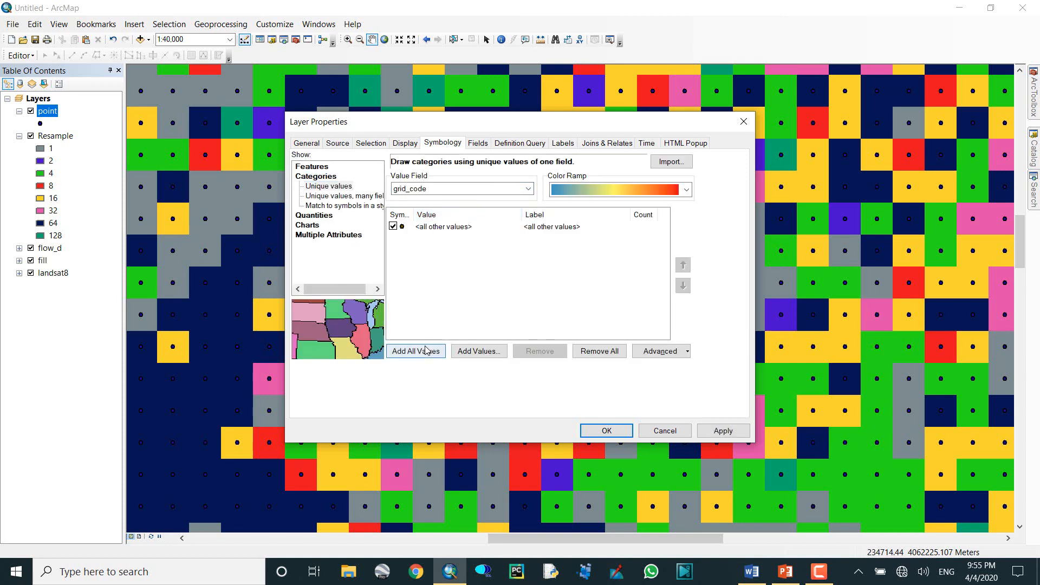
click(393, 227)
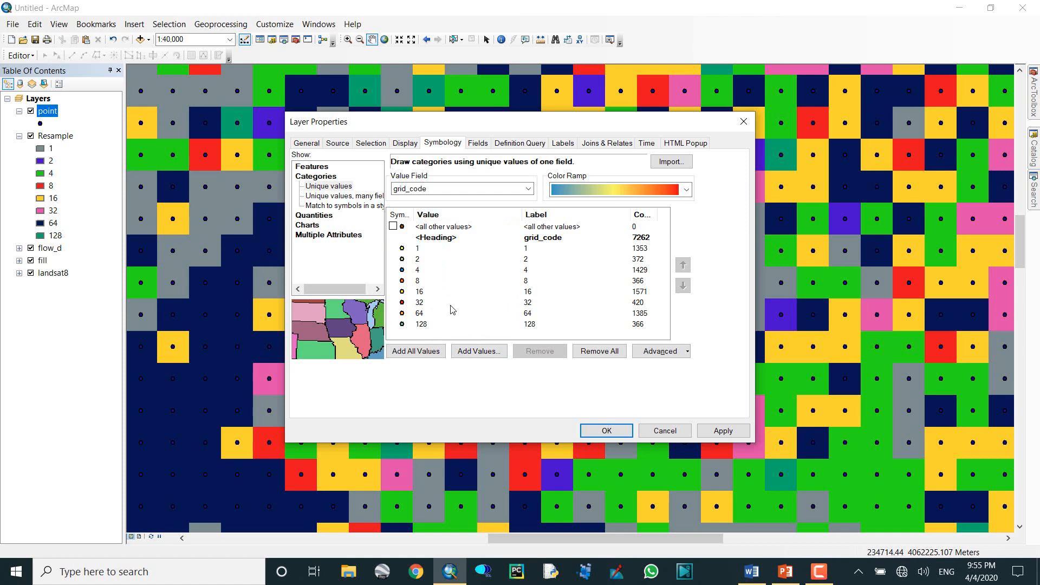
Step: Check the direction encoding diagrams in the Word document and give grid_code value 1 the Cutting Plane Arrow symbol at size 10
click(753, 567)
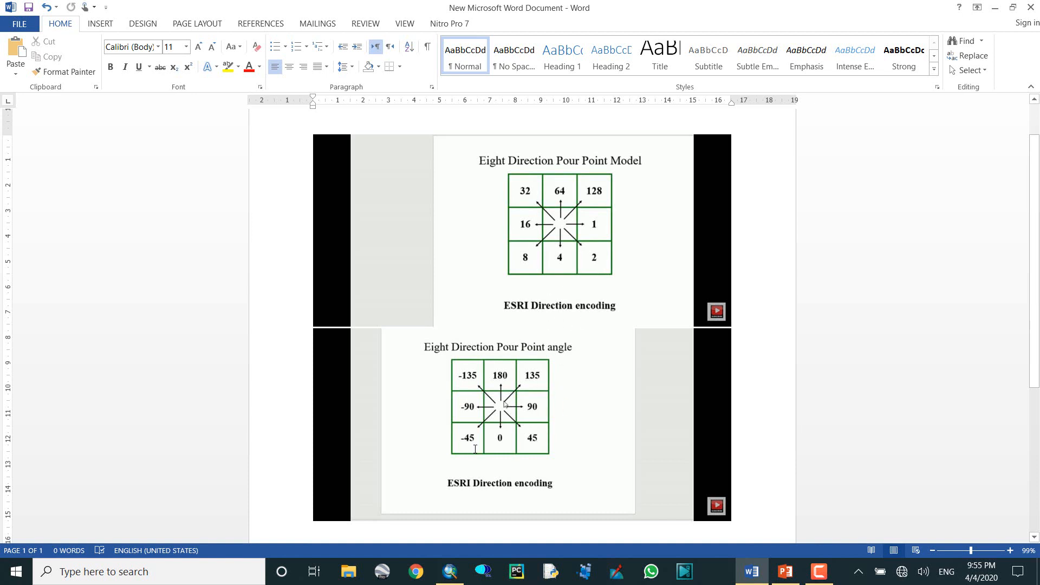
click(997, 8)
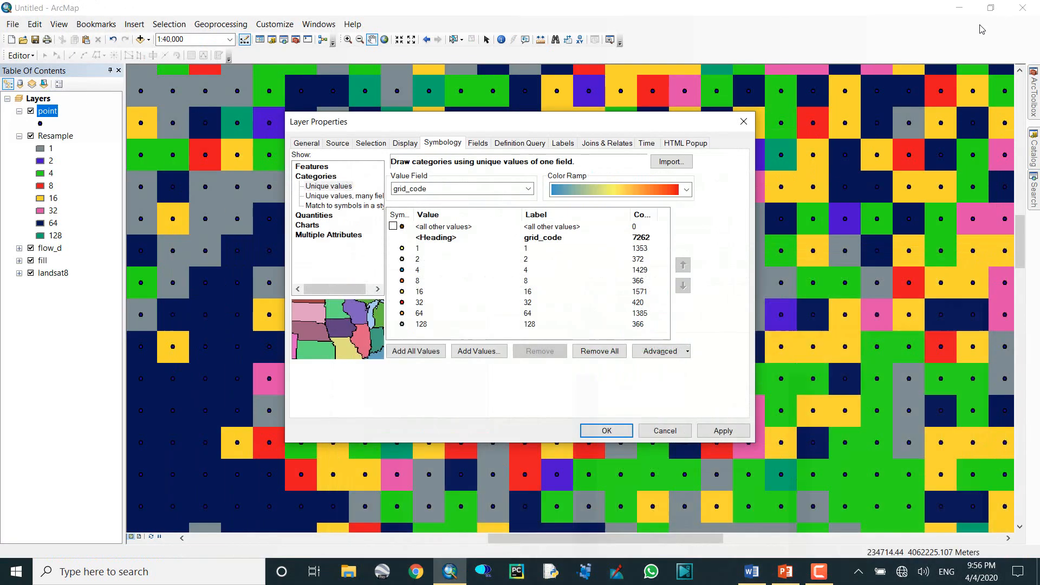
double_click(419, 252)
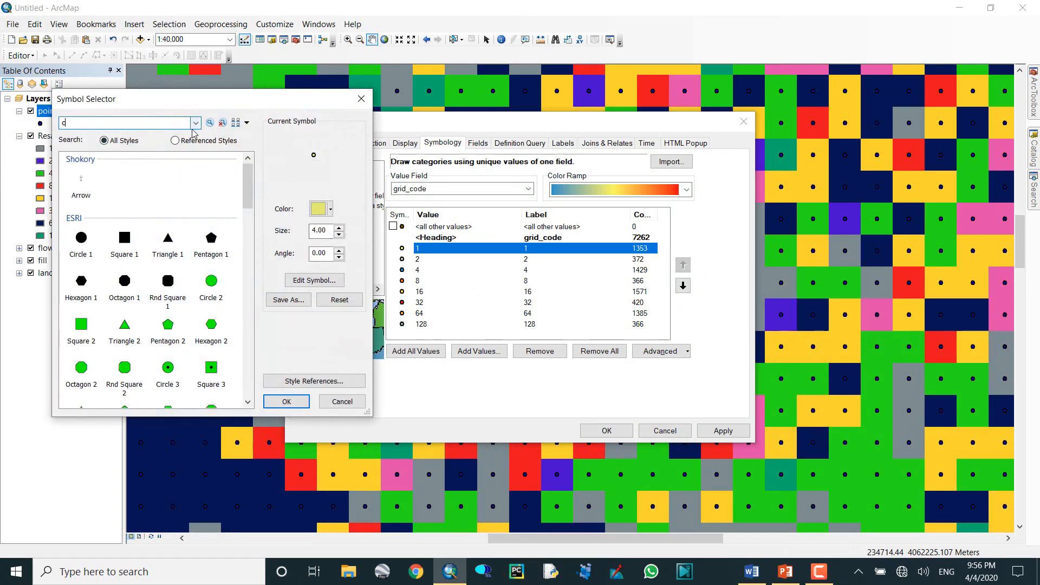
text(cutting)
key(Return)
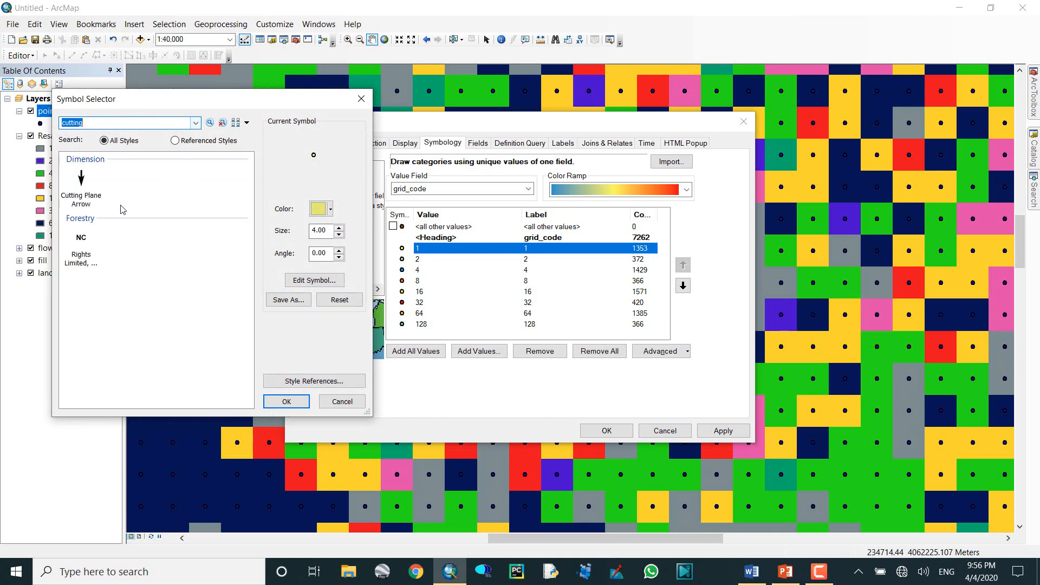
click(83, 195)
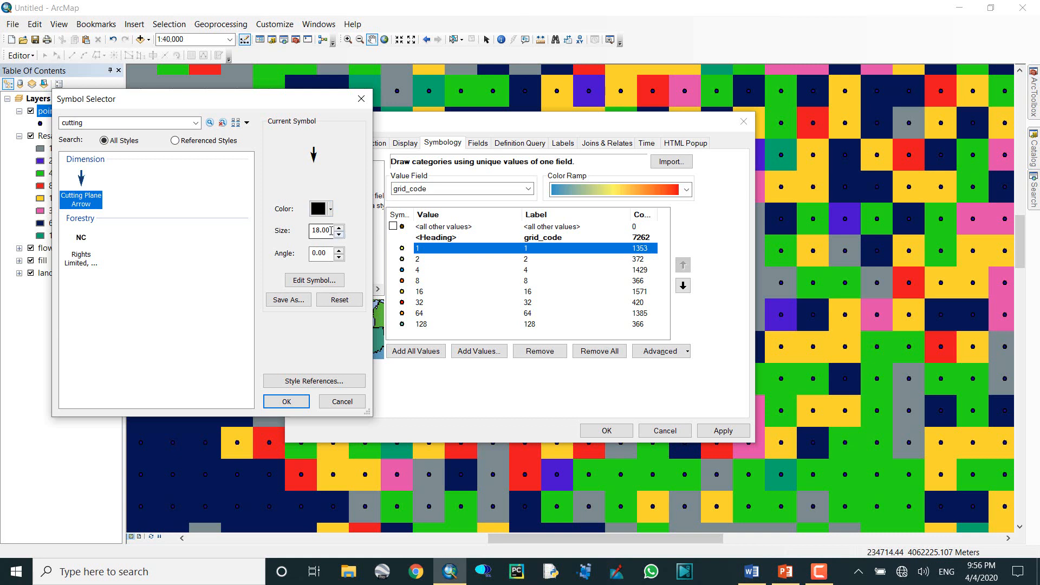
drag(332, 231, 283, 215)
text(10)
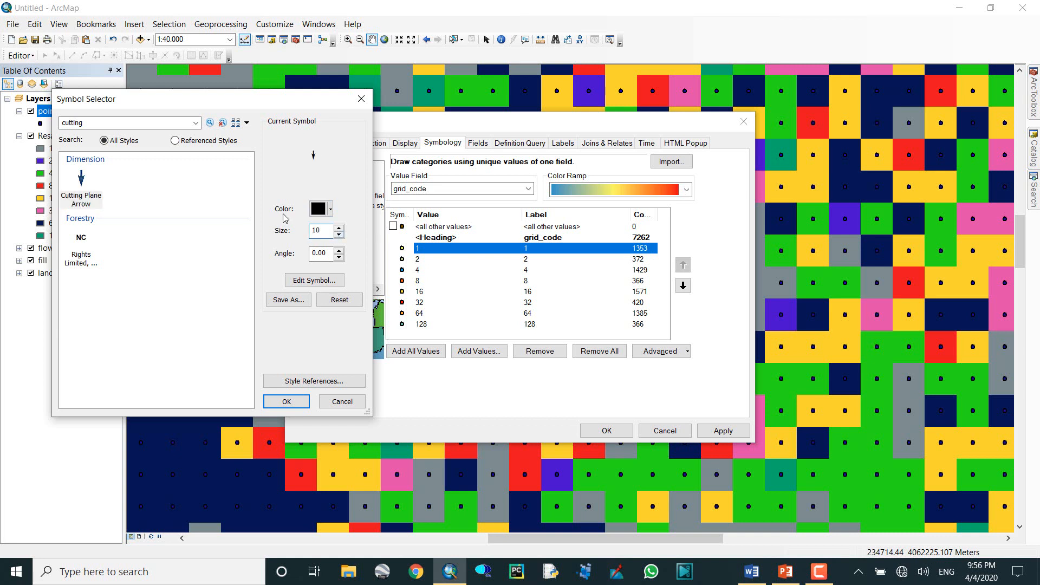
Step: Check the angle diagram in the Word document and set the grid_code value 1 arrow's angle to 90
click(753, 575)
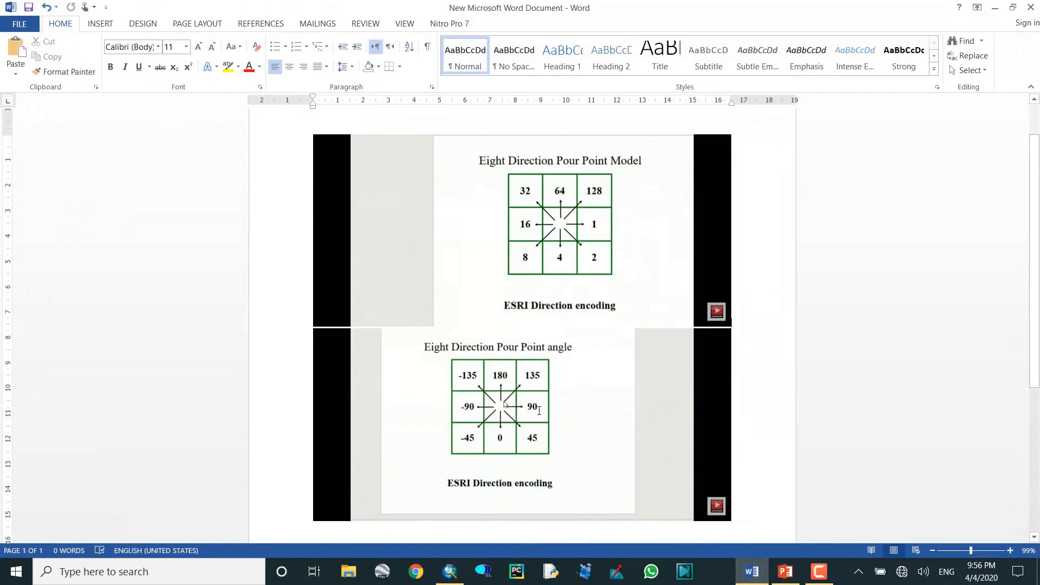
click(995, 8)
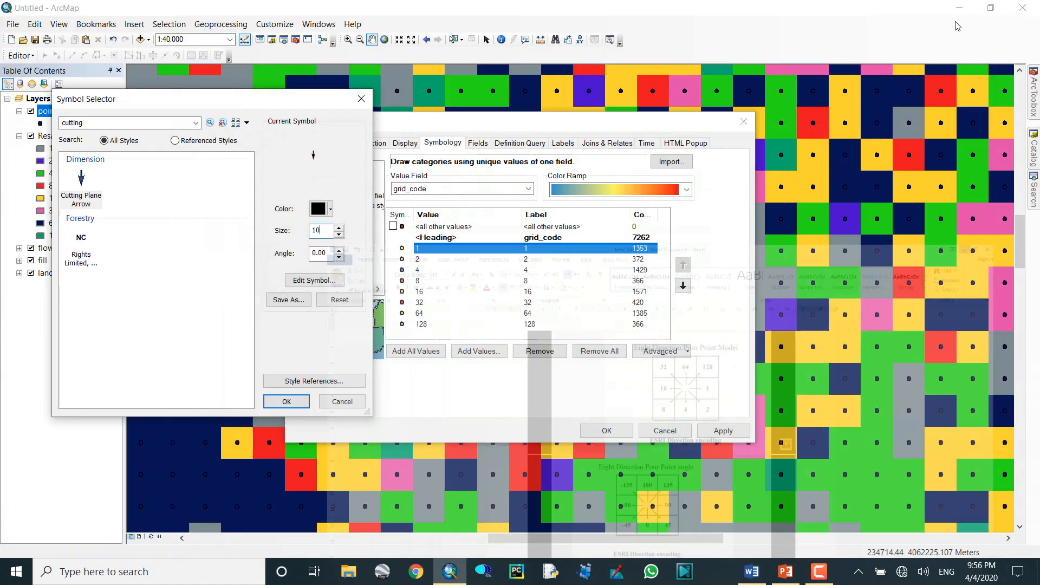
key(Tab)
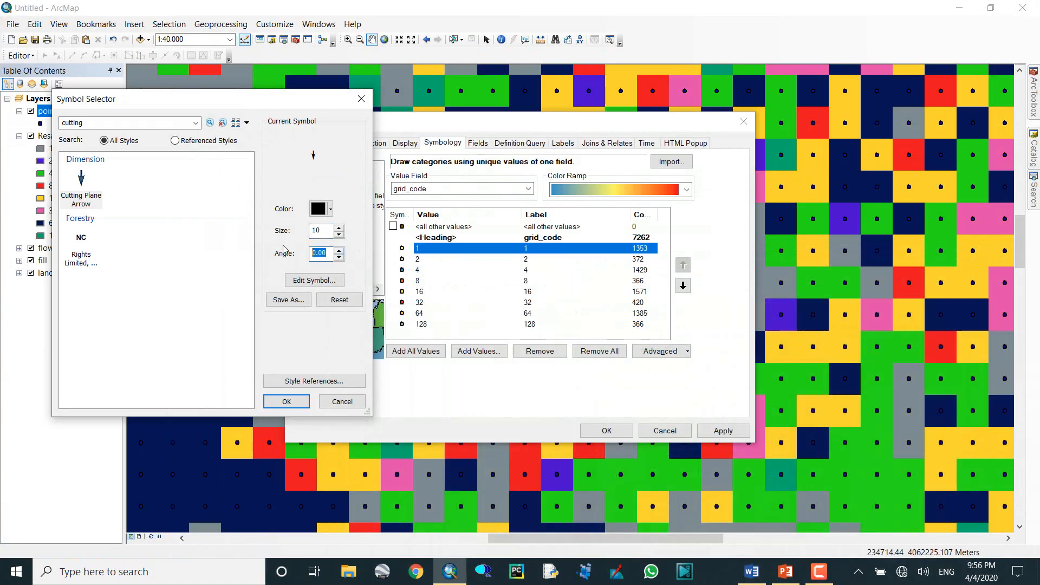
text(90)
click(287, 402)
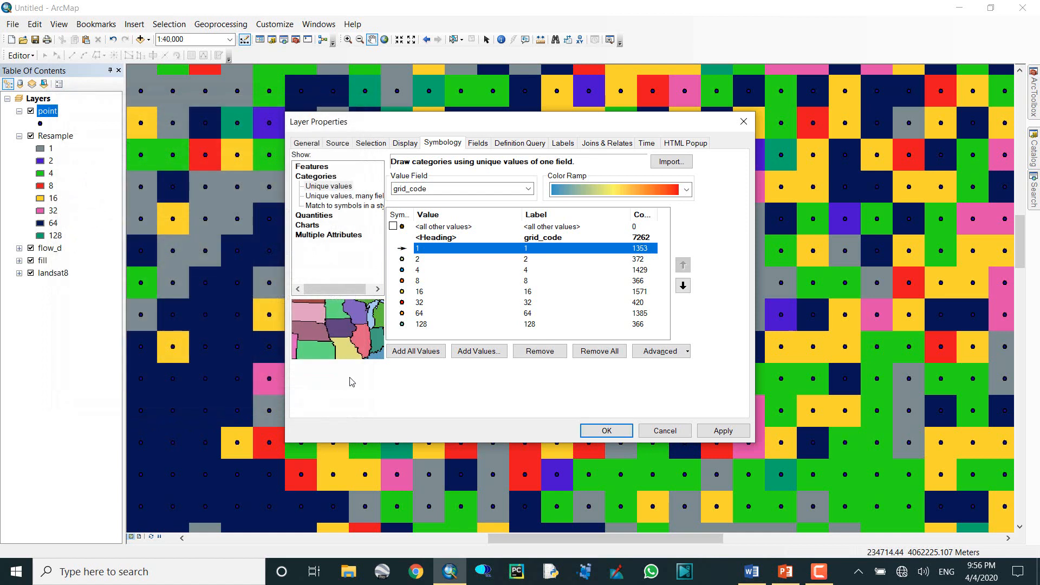
Step: Give grid_code value 2 the Cutting Plane Arrow symbol at size 10
double_click(421, 260)
click(197, 124)
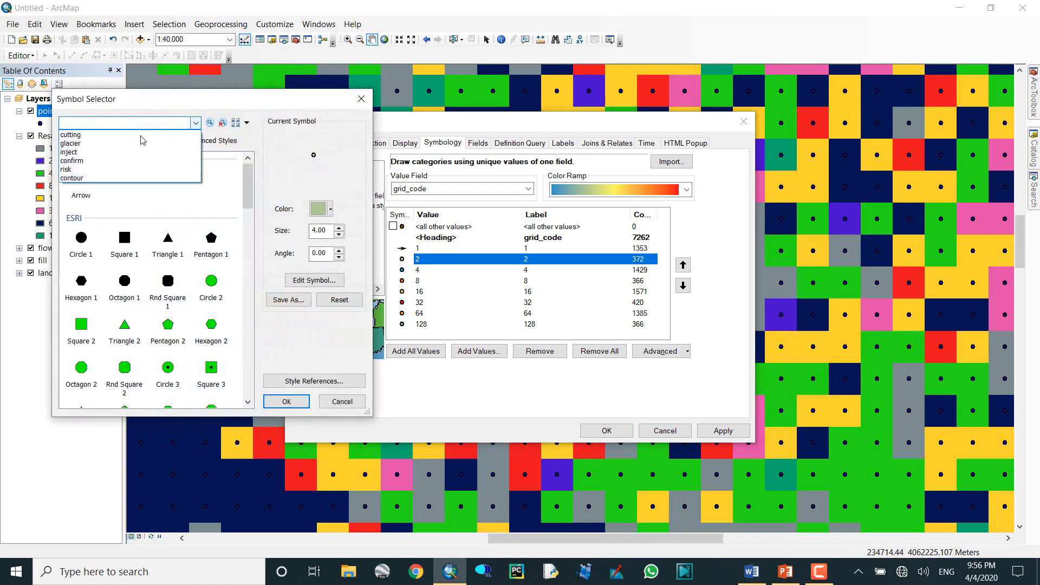
click(133, 134)
click(81, 184)
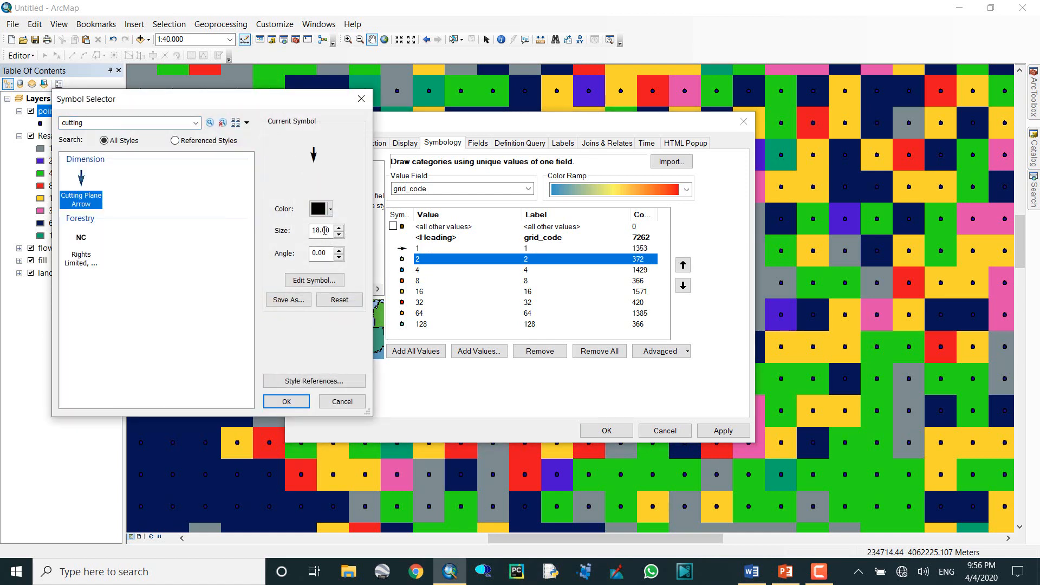
drag(331, 231, 269, 225)
text(10)
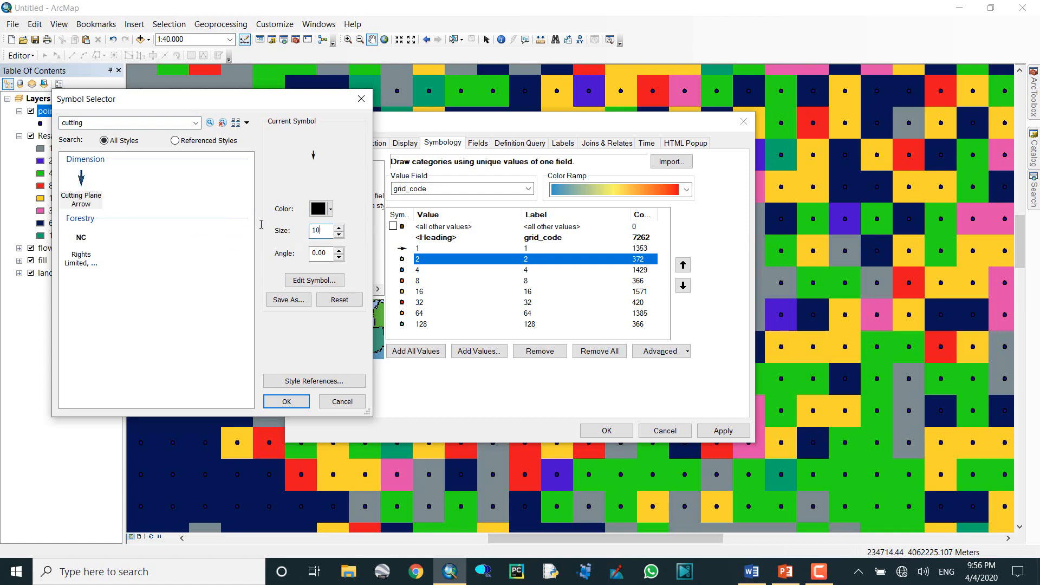
Step: Check the direction diagrams in the Word document and set the grid_code value 2 arrow's angle to 45
click(752, 573)
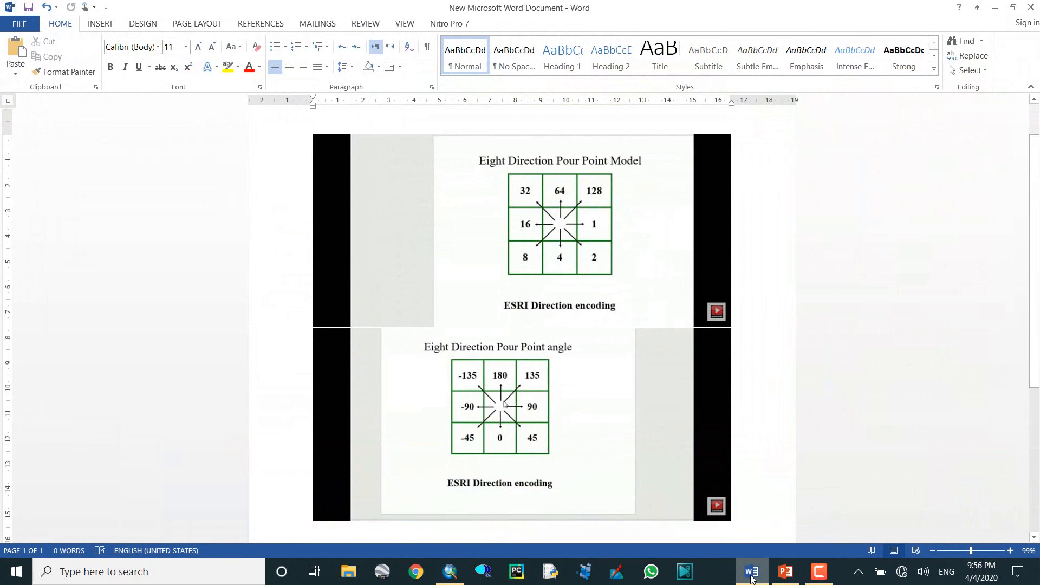
click(752, 575)
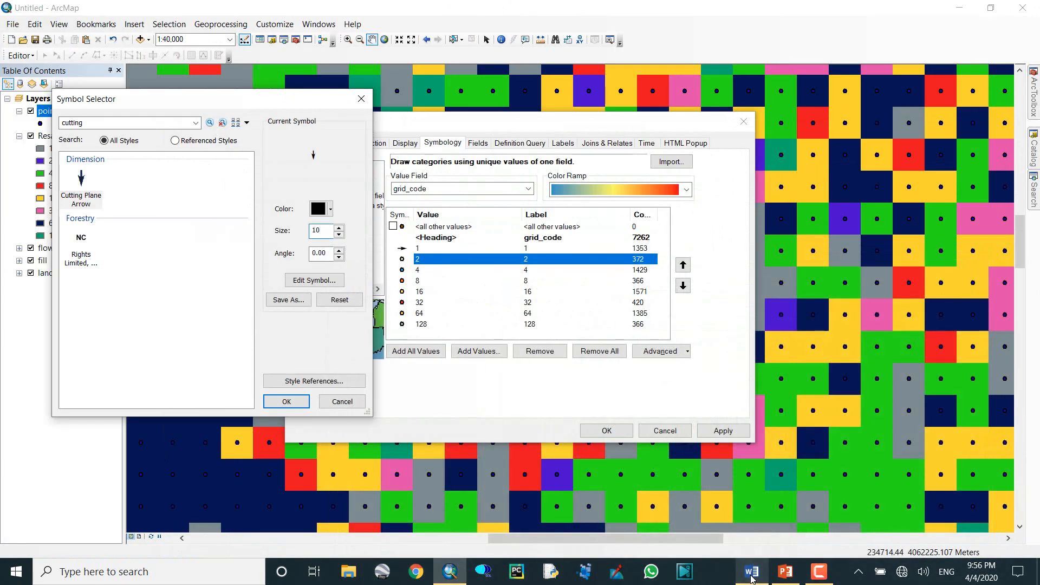
click(752, 575)
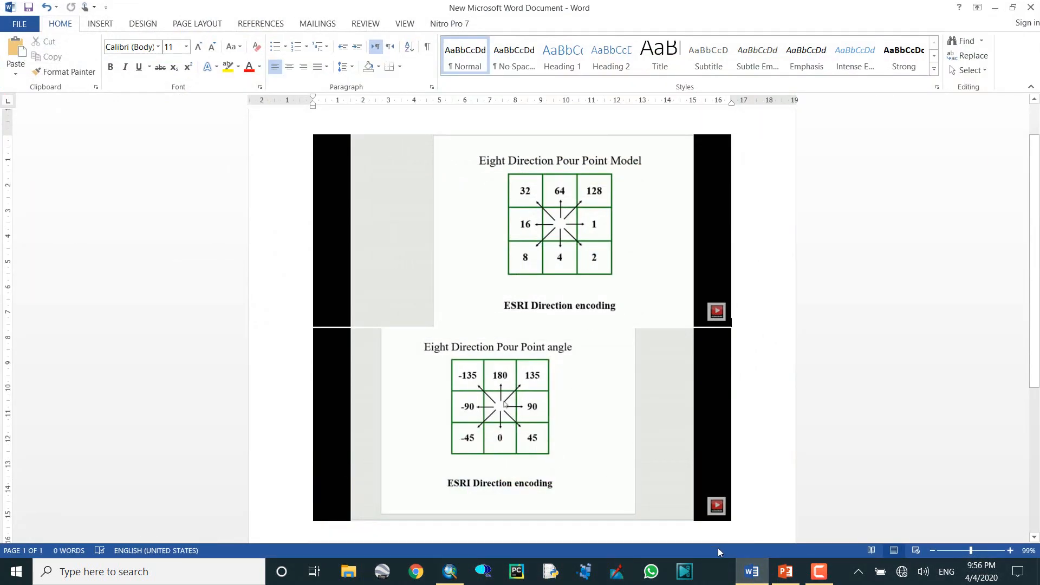
click(752, 574)
drag(327, 253, 303, 248)
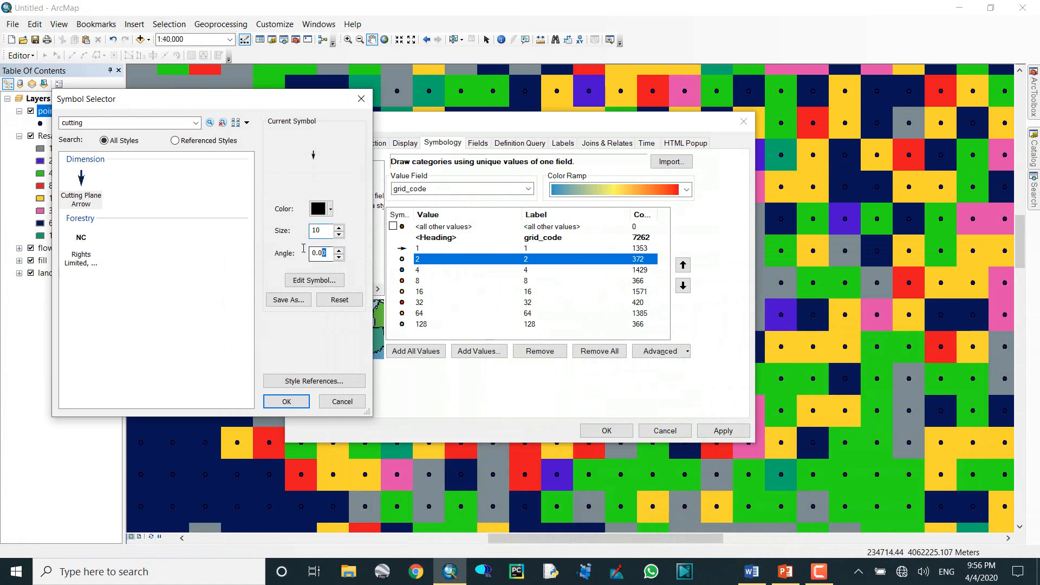
text(45)
click(287, 404)
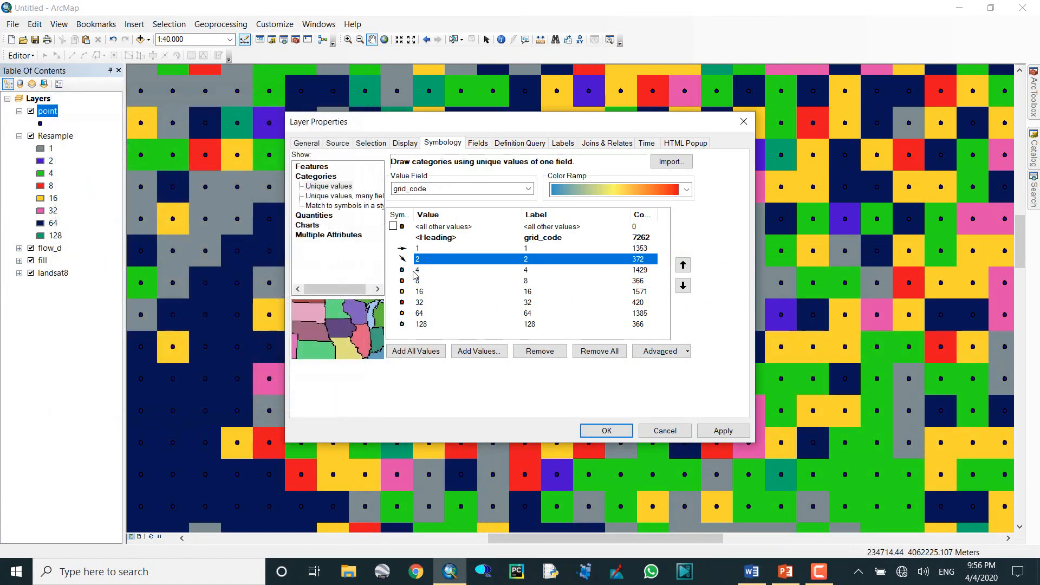
Step: Give grid_code value 4 the Cutting Plane Arrow symbol at size 10, keeping its angle at 0
double_click(413, 272)
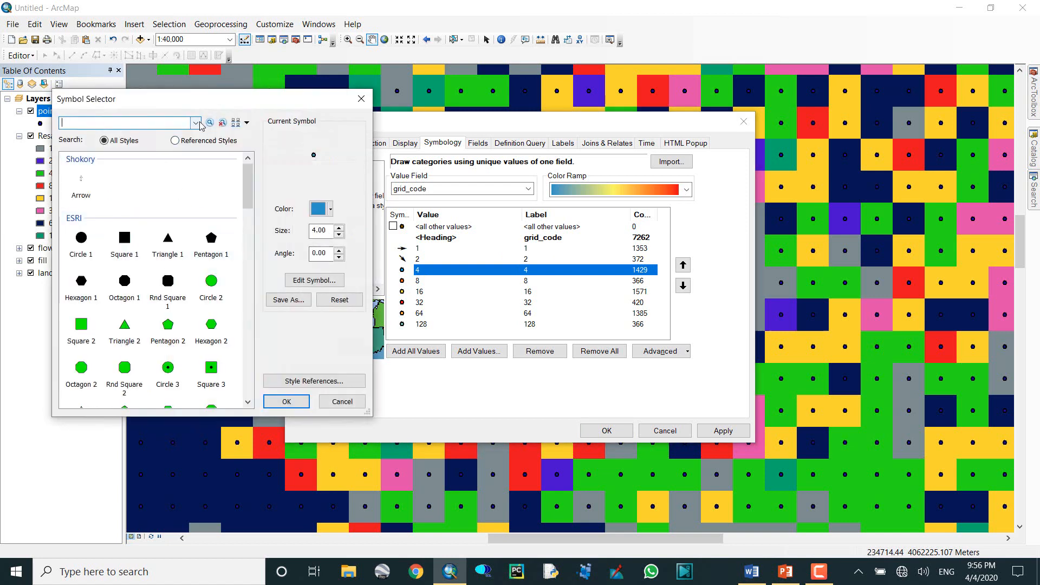
click(197, 124)
click(163, 144)
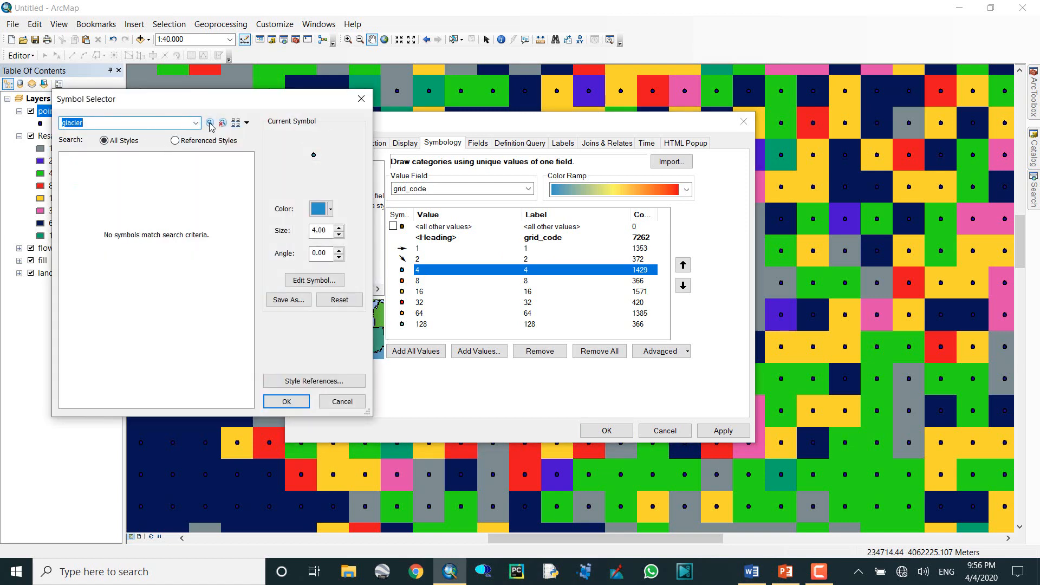
click(196, 124)
click(153, 145)
click(81, 184)
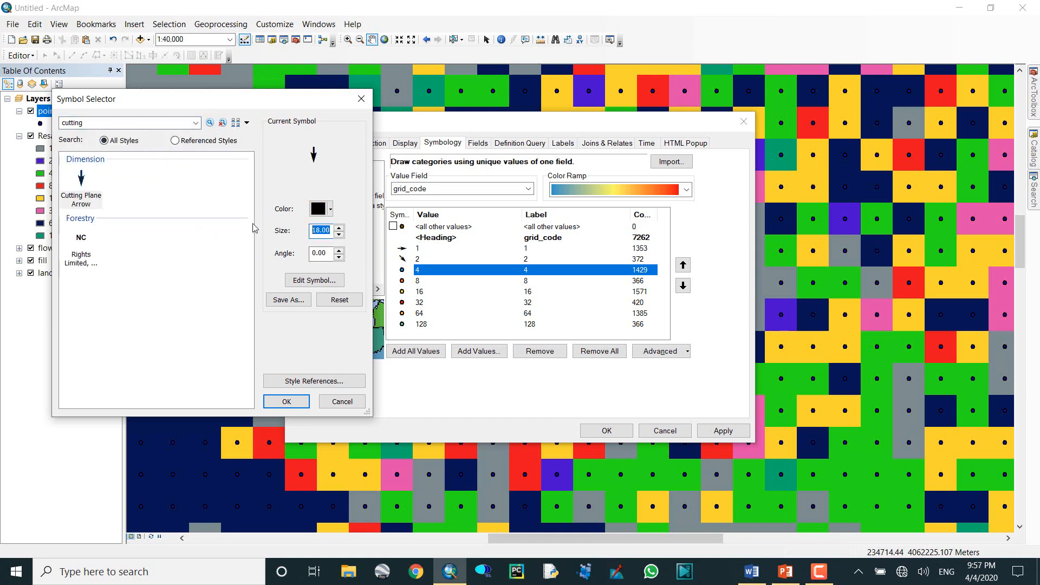
text(10)
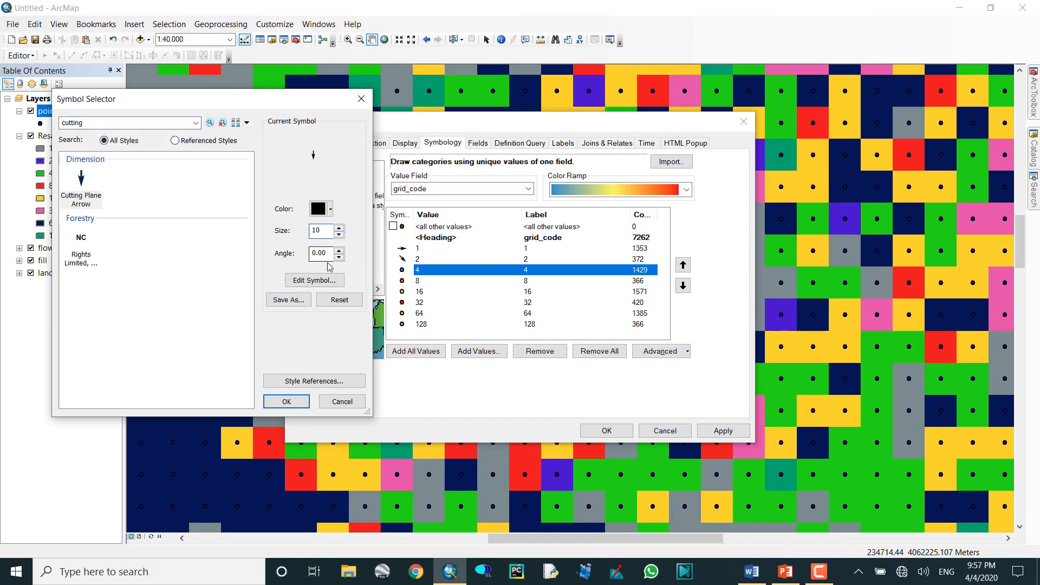
click(287, 401)
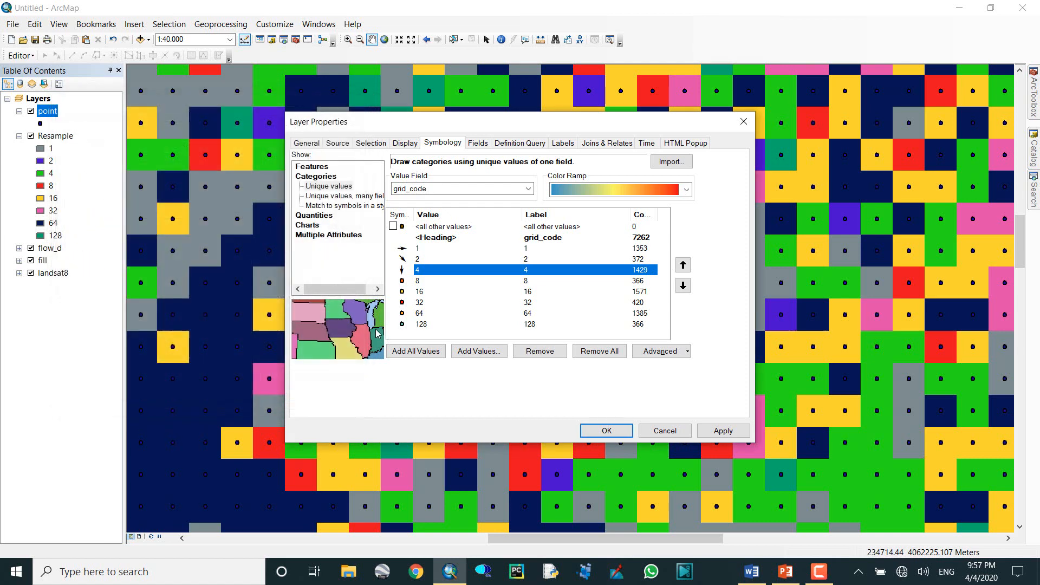
Step: Give grid_code value 8 the Cutting Plane Arrow symbol at size 10 and angle -45, as in the Word document's angle diagram
double_click(402, 281)
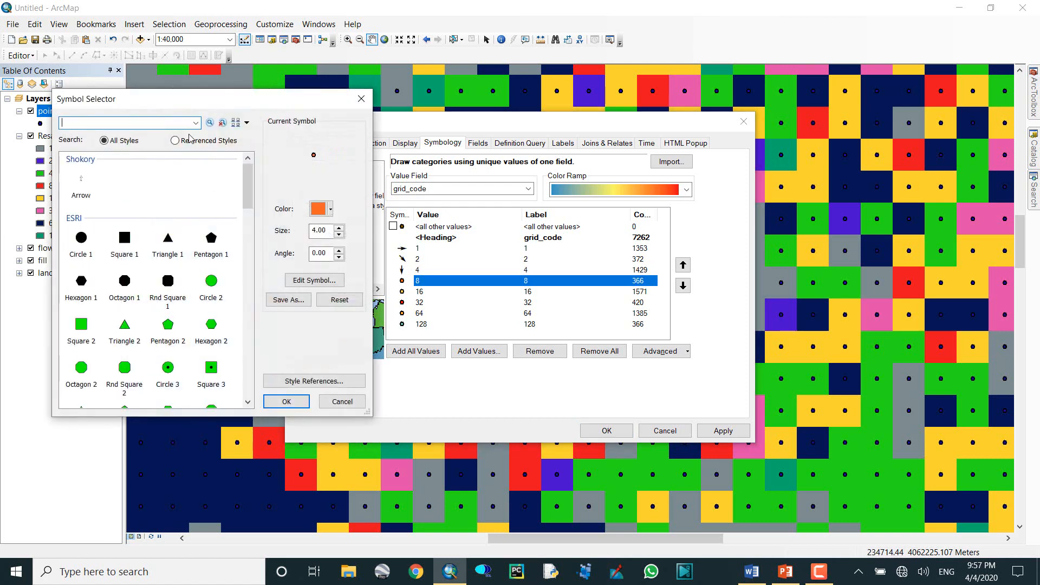
text(cutting)
key(Return)
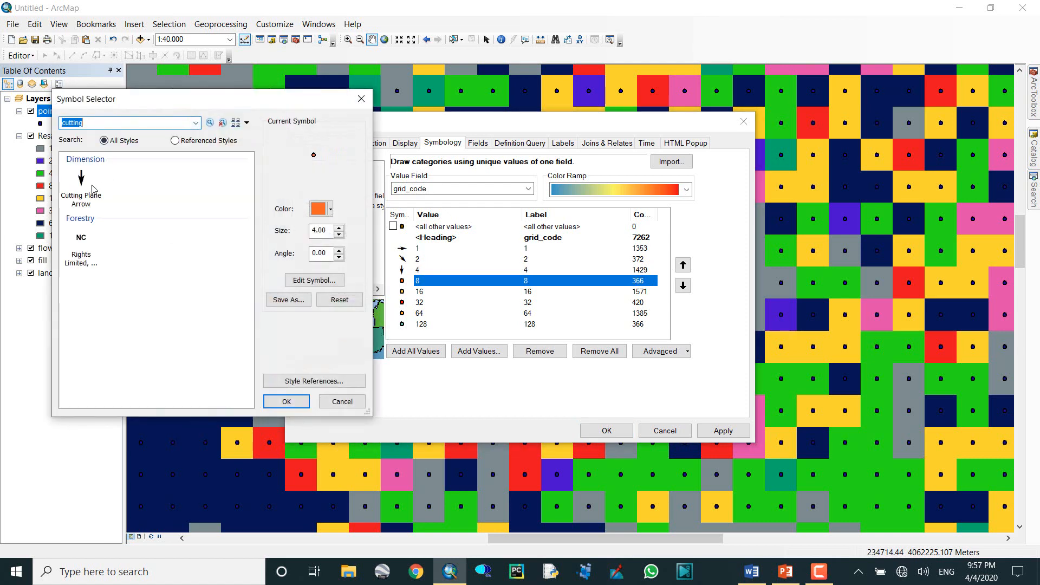
click(81, 184)
double_click(328, 235)
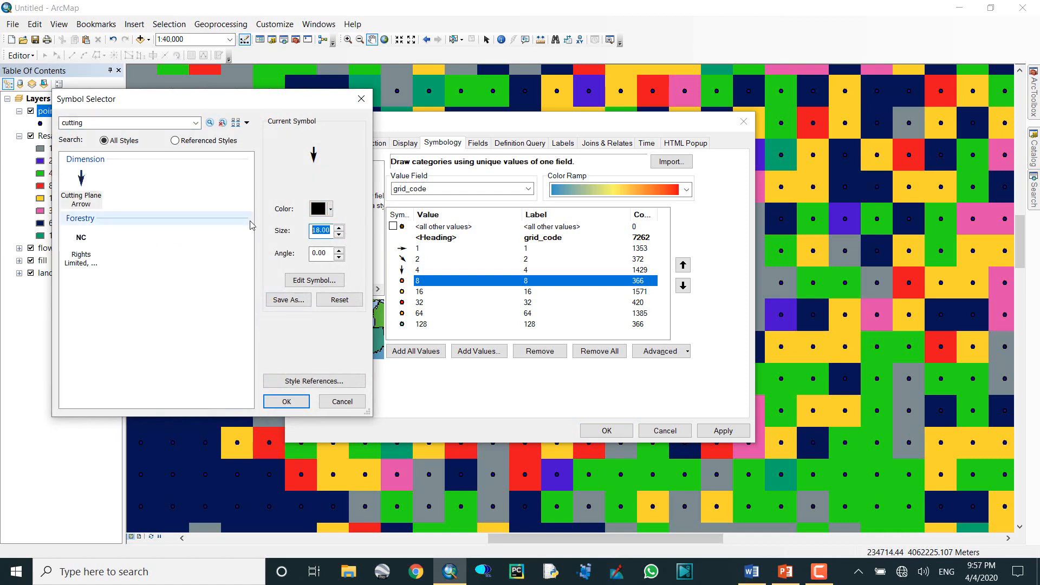
text(10)
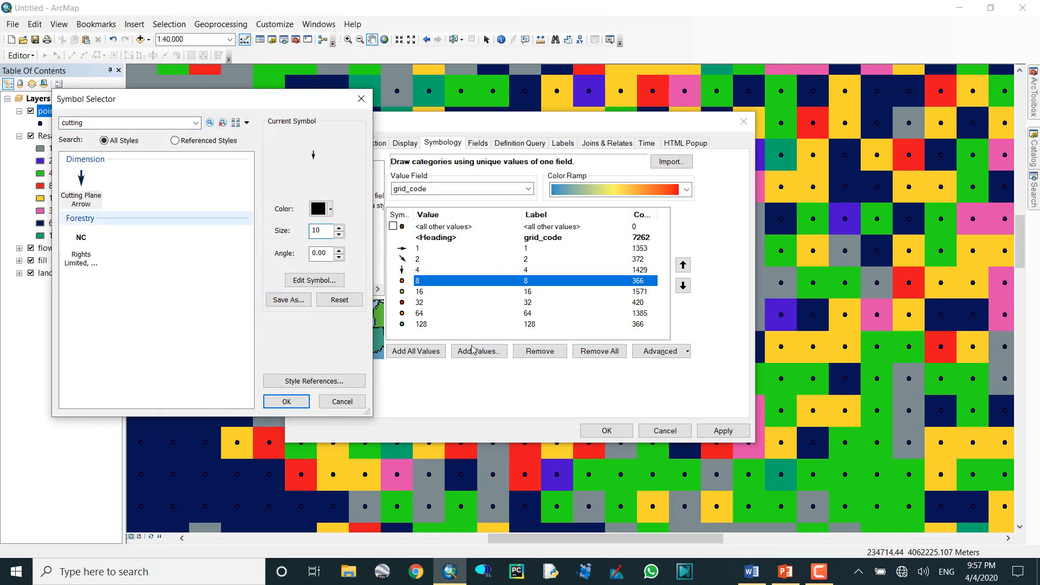
click(757, 578)
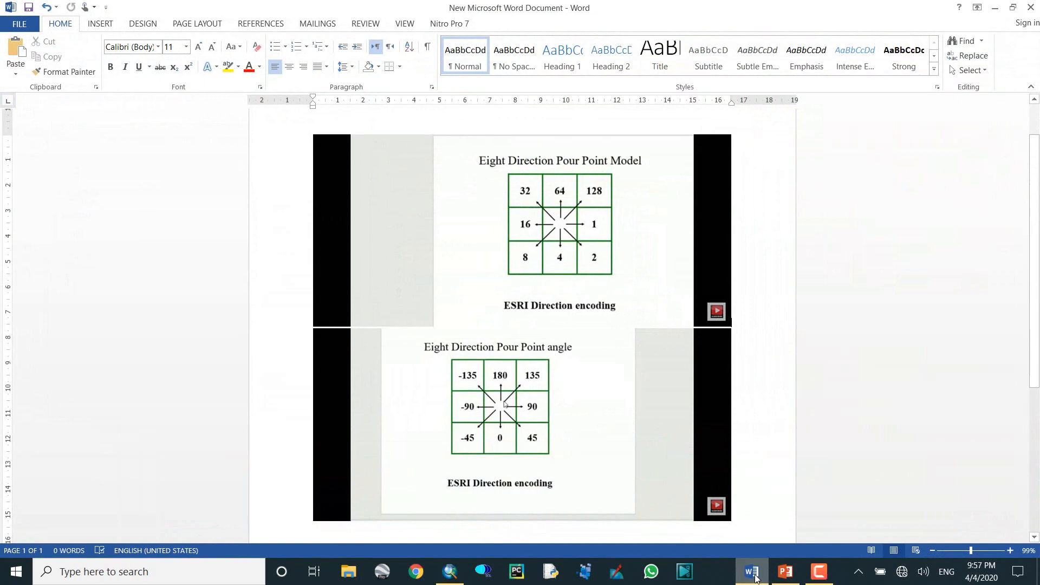
click(757, 578)
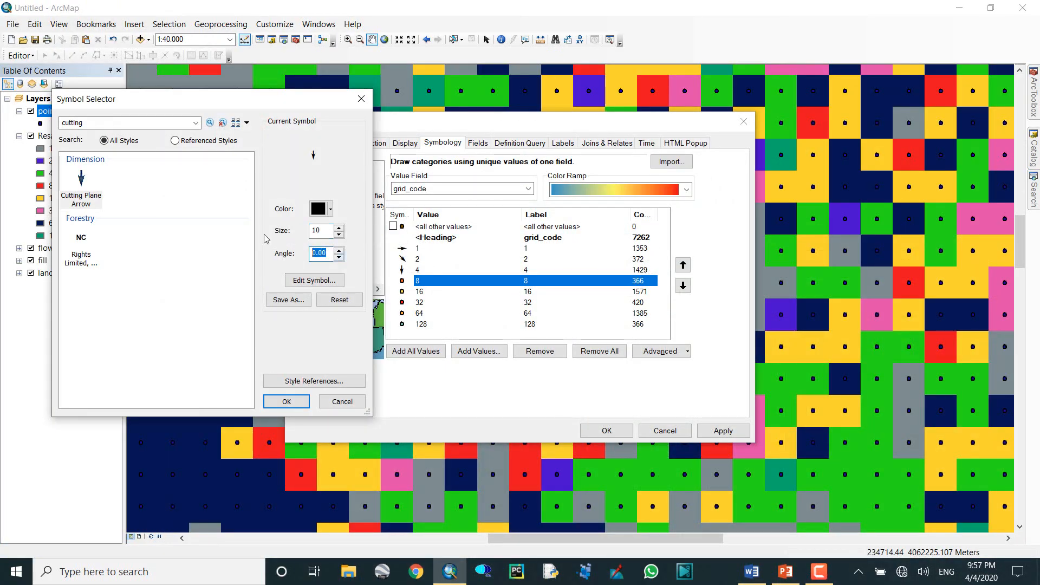
click(301, 401)
Step: Give grid_code value 16 the Cutting Plane Arrow symbol at size 10
double_click(419, 292)
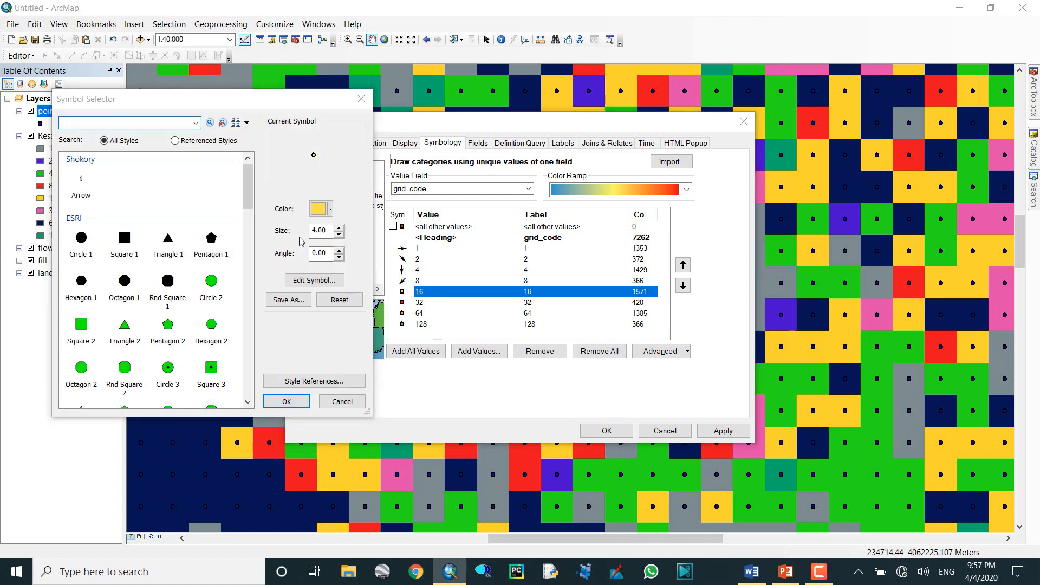
click(196, 124)
click(153, 134)
click(86, 186)
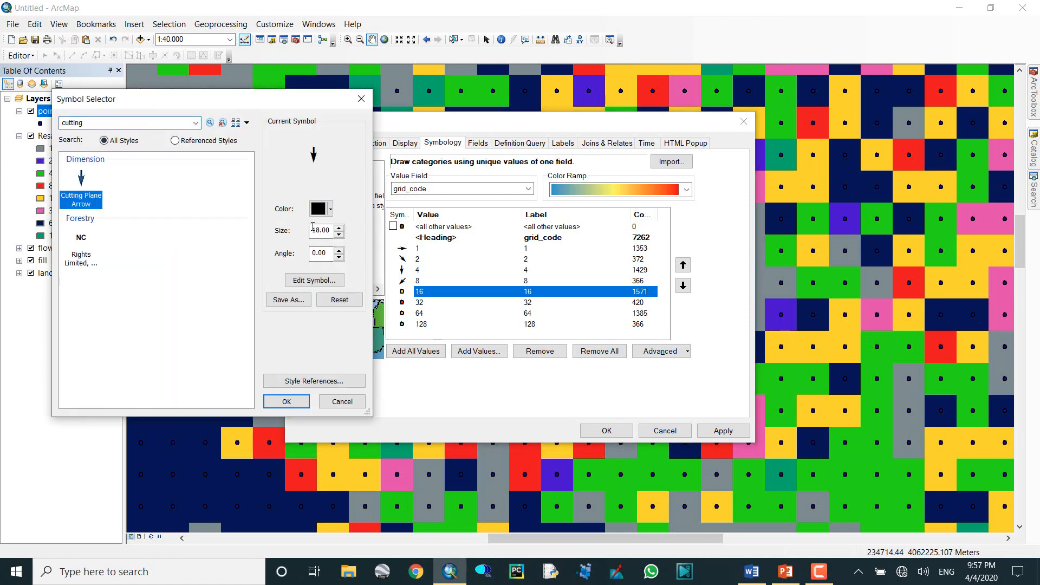
double_click(329, 229)
text(10)
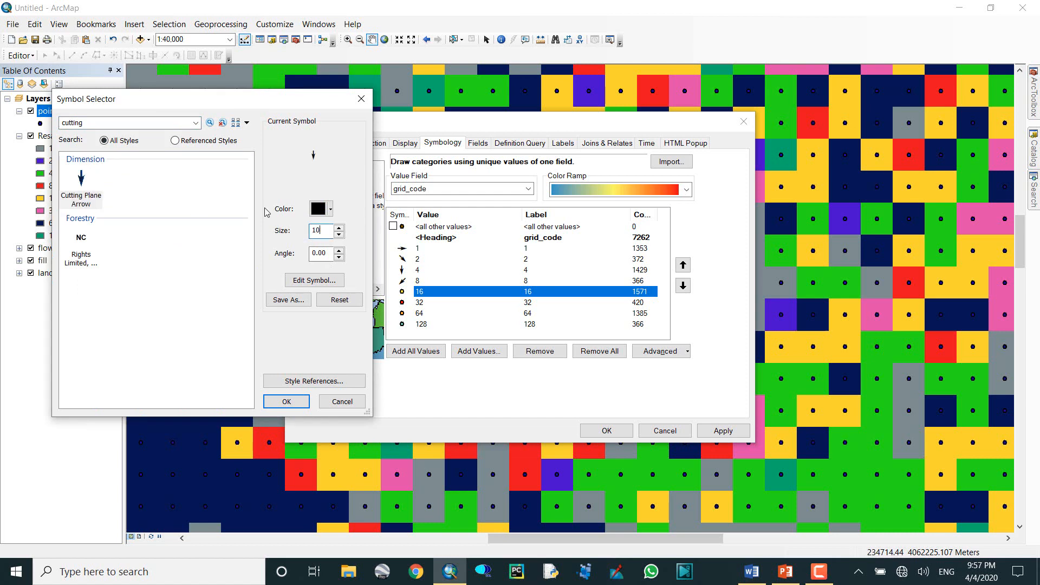
Step: Check the direction diagrams in the Word document and set the grid_code value 16 arrow's angle to -90
click(752, 574)
click(753, 575)
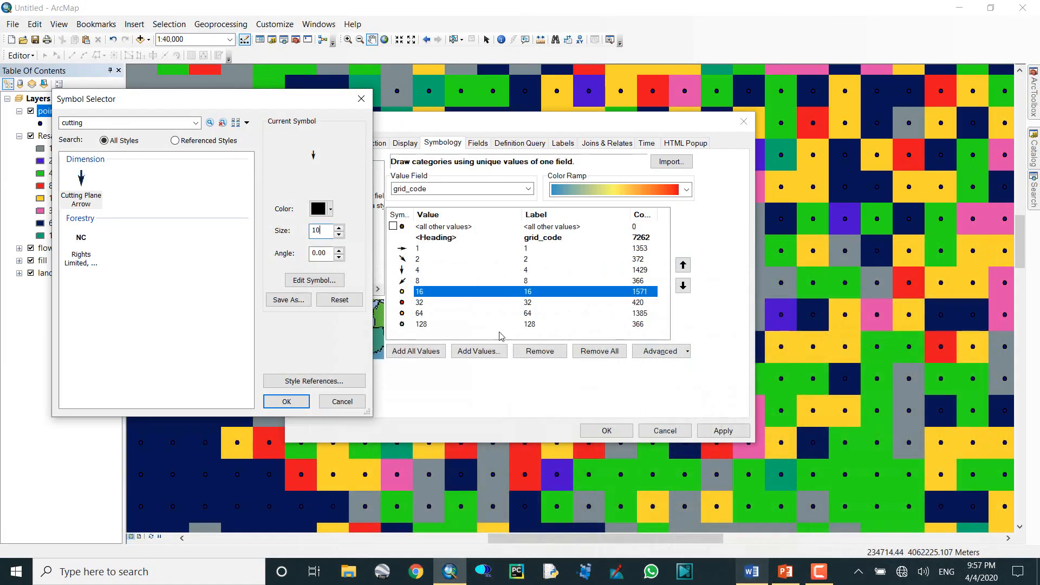
key(Tab)
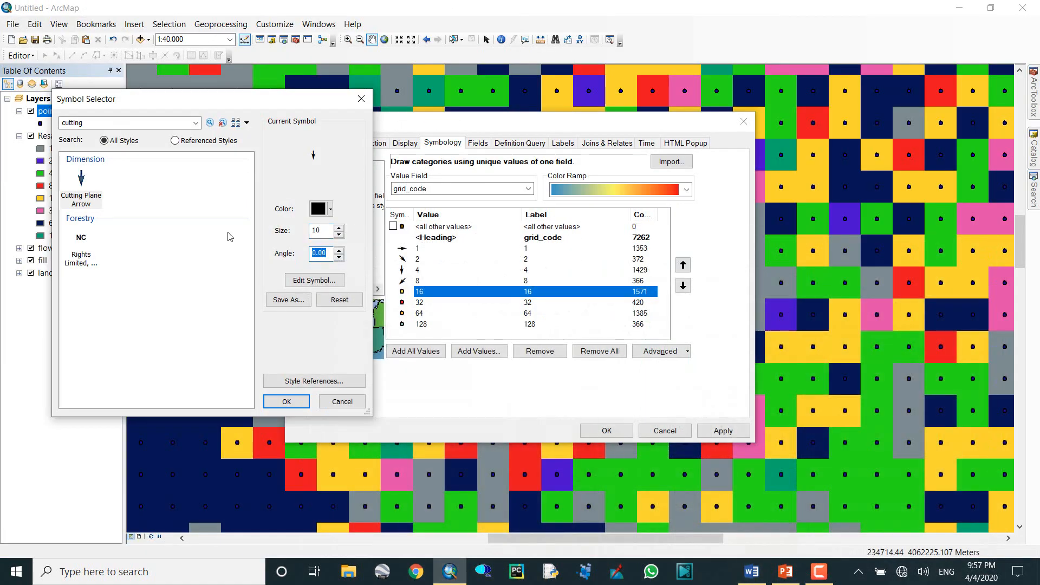
text(-90)
click(286, 402)
Step: Give grid_code value 32 the Cutting Plane Arrow symbol at size 10
click(417, 305)
double_click(402, 303)
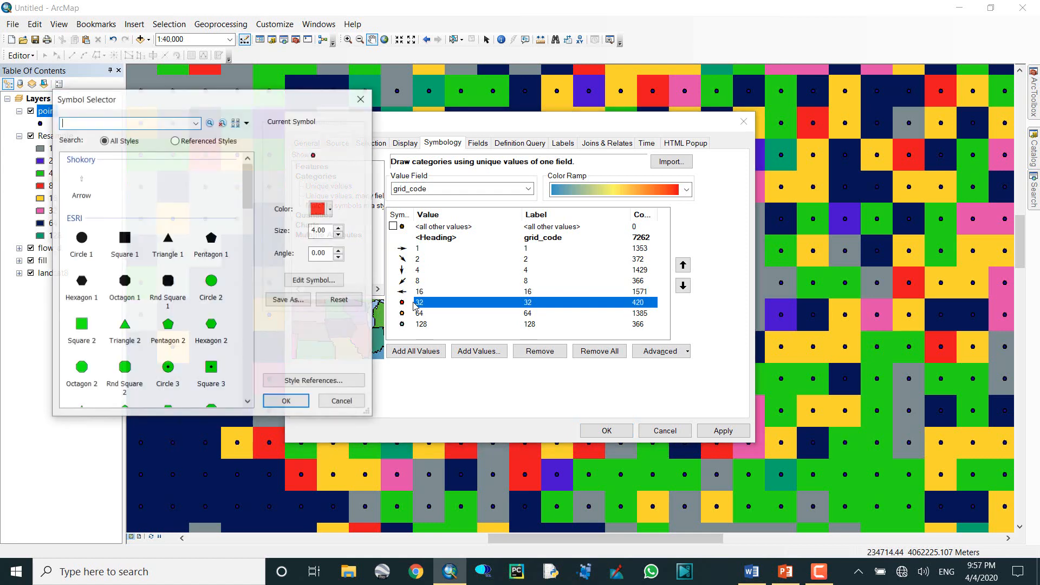
click(157, 123)
click(157, 134)
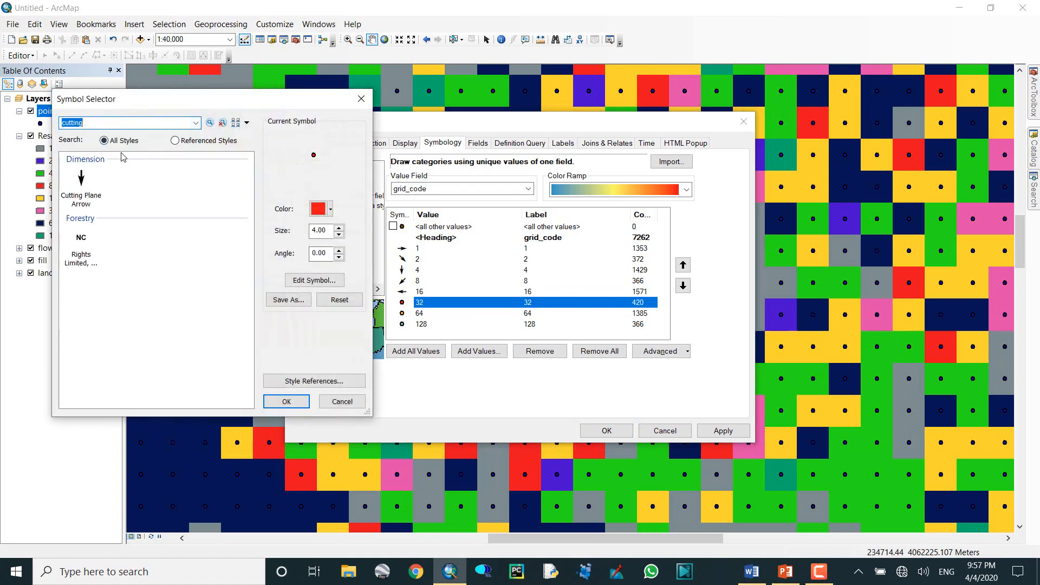
click(81, 185)
double_click(329, 231)
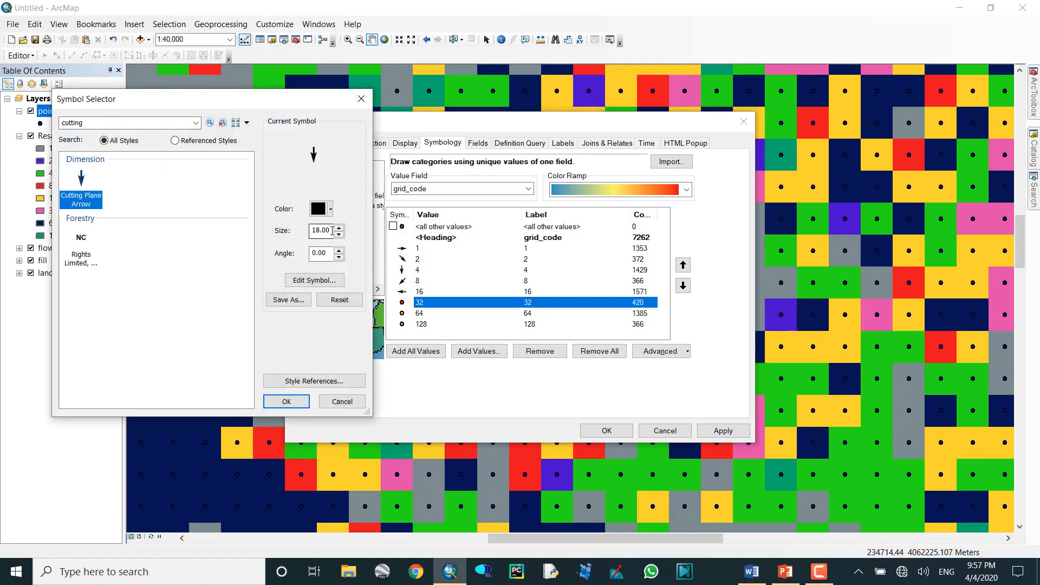
text(10)
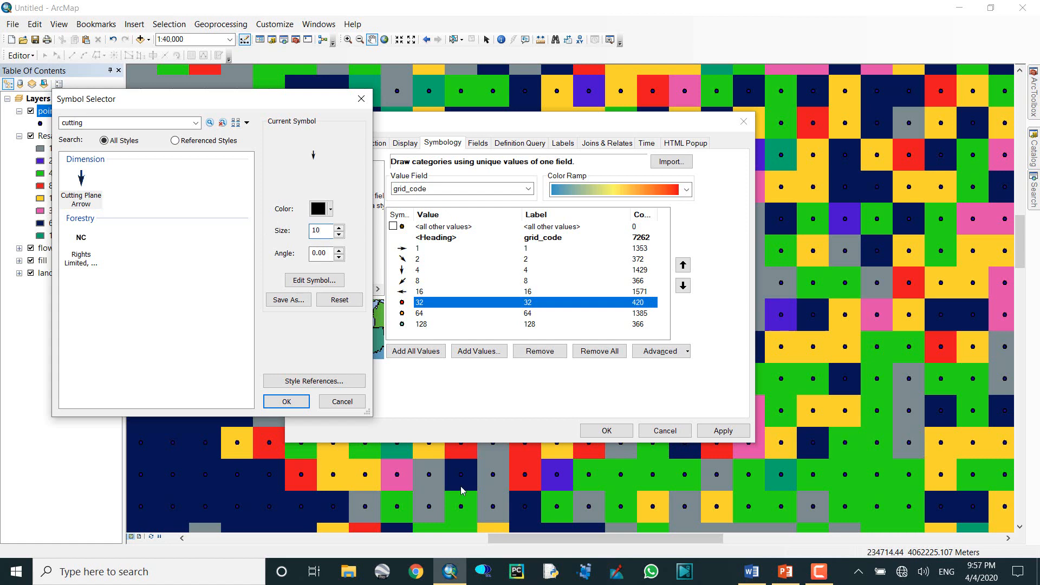
Step: Check the direction diagrams in the Word document and set the grid_code value 32 arrow's angle to -135
click(752, 572)
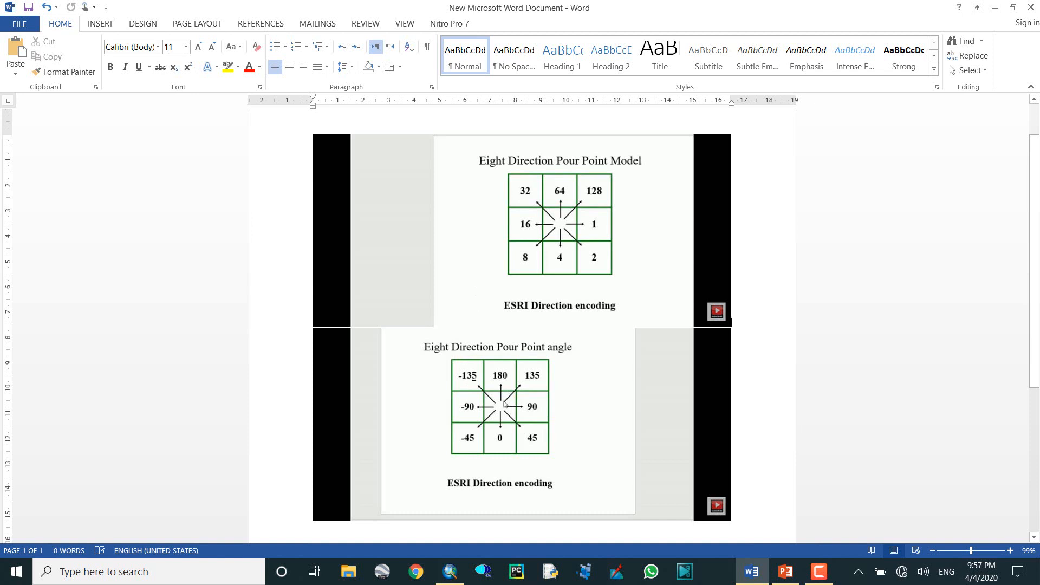
click(450, 572)
double_click(327, 254)
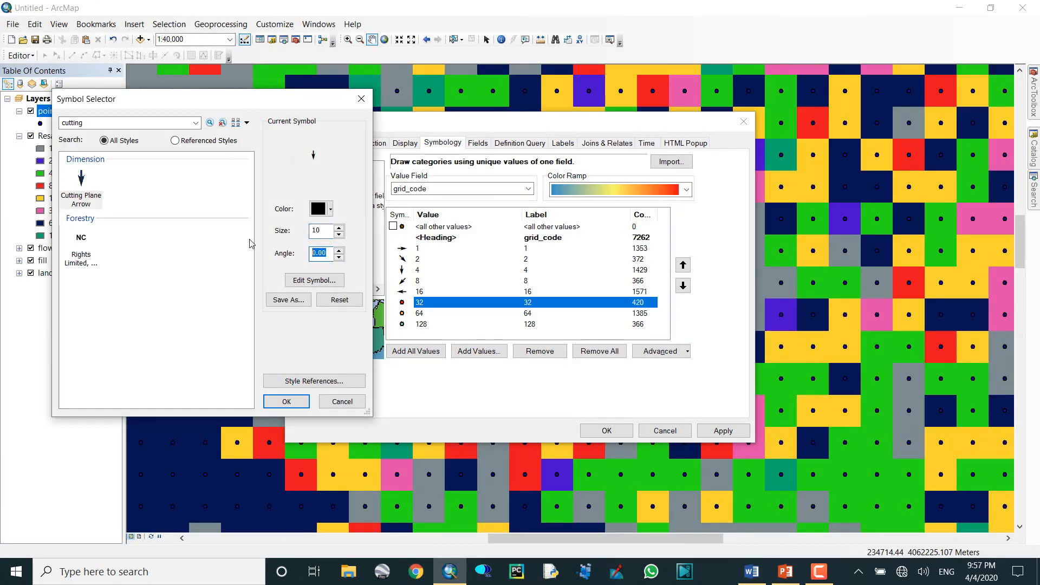
text(-135)
click(286, 401)
Step: Give grid_code value 64 the Cutting Plane Arrow symbol at size 10
click(419, 316)
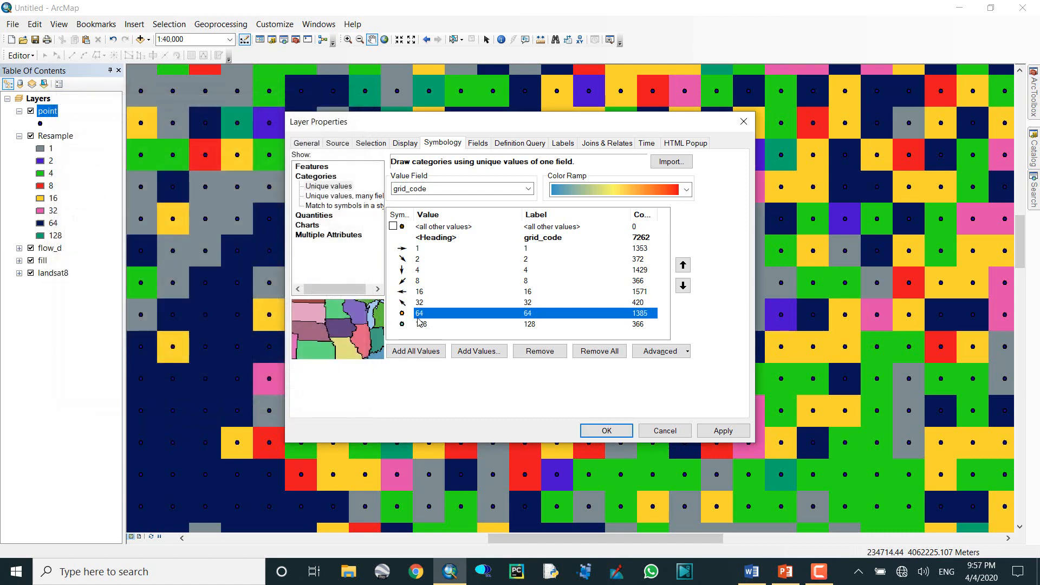
double_click(419, 317)
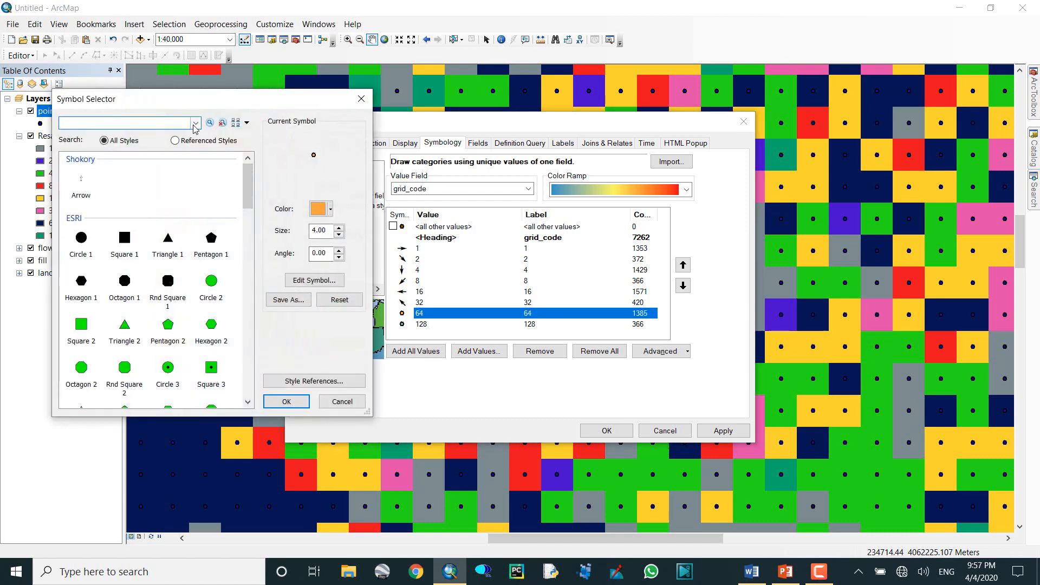
click(195, 123)
click(170, 135)
click(81, 182)
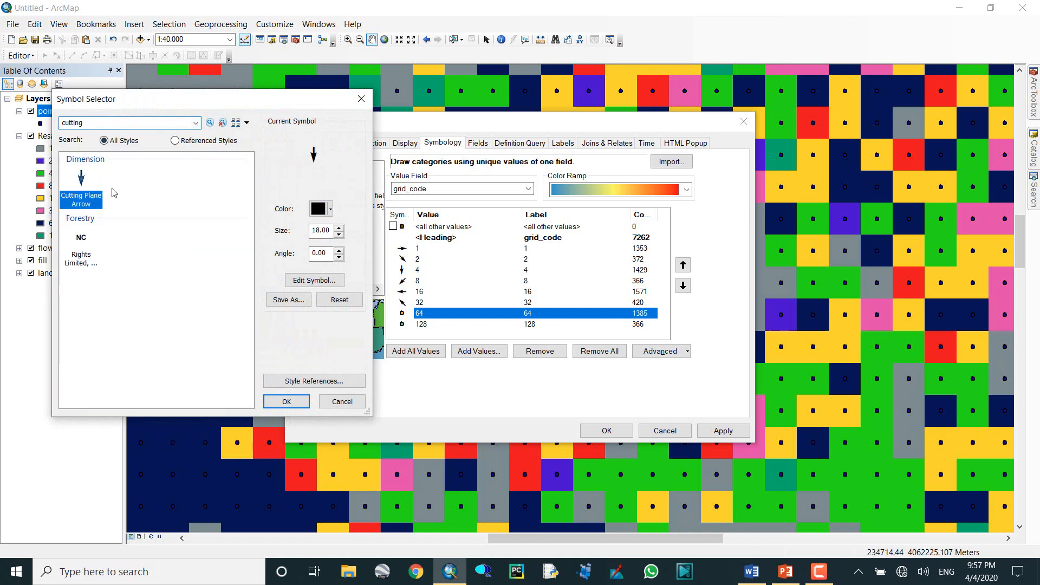
double_click(324, 226)
text(10)
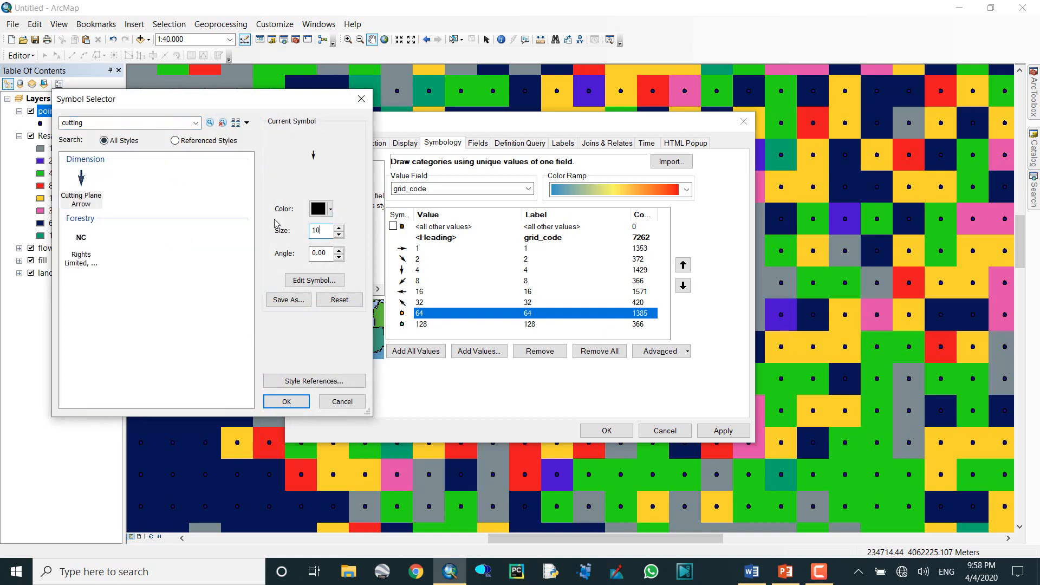
Step: Check the direction diagrams in the Word document and set the grid_code value 64 arrow's angle to 180
click(752, 572)
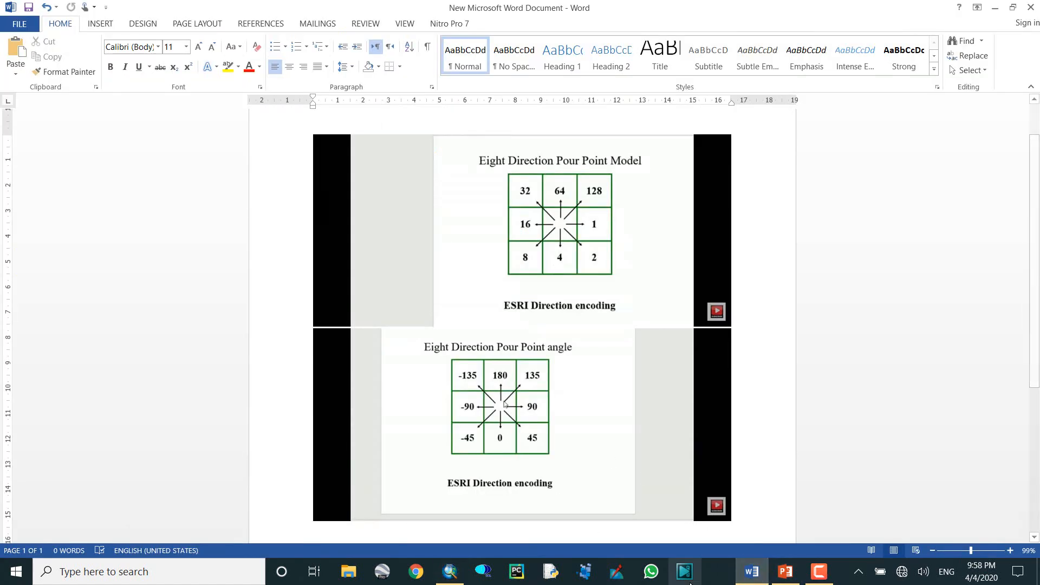
click(450, 572)
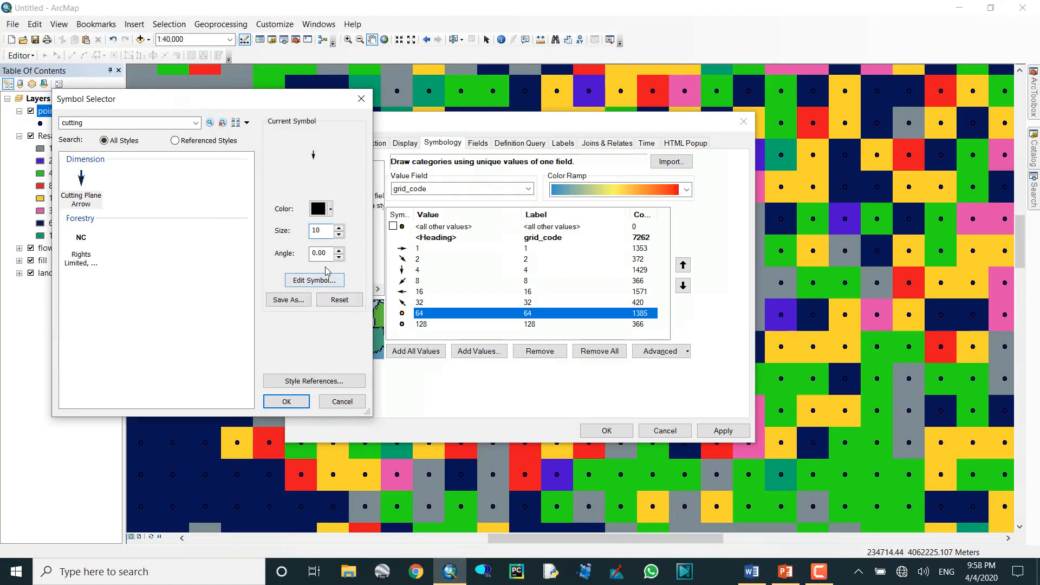
key(Tab)
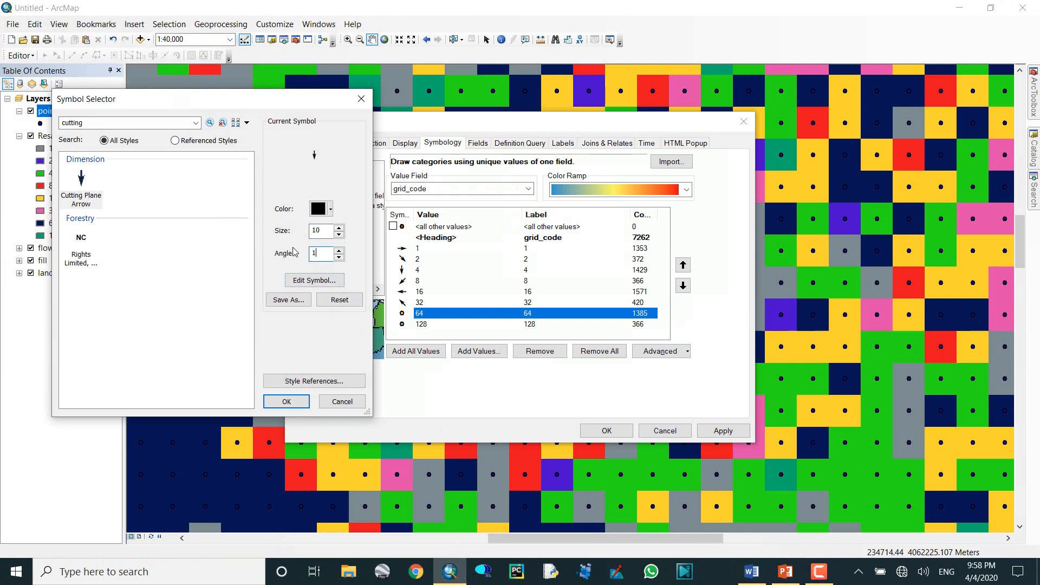
text(180)
click(287, 402)
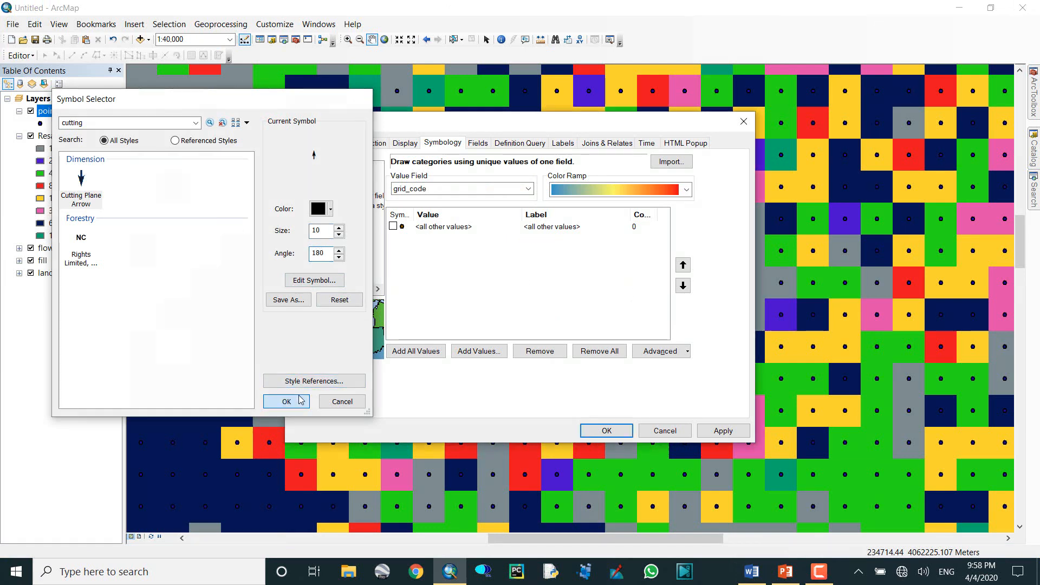
Step: Give grid_code value 128 the Cutting Plane Arrow symbol at size 10
click(421, 324)
double_click(421, 325)
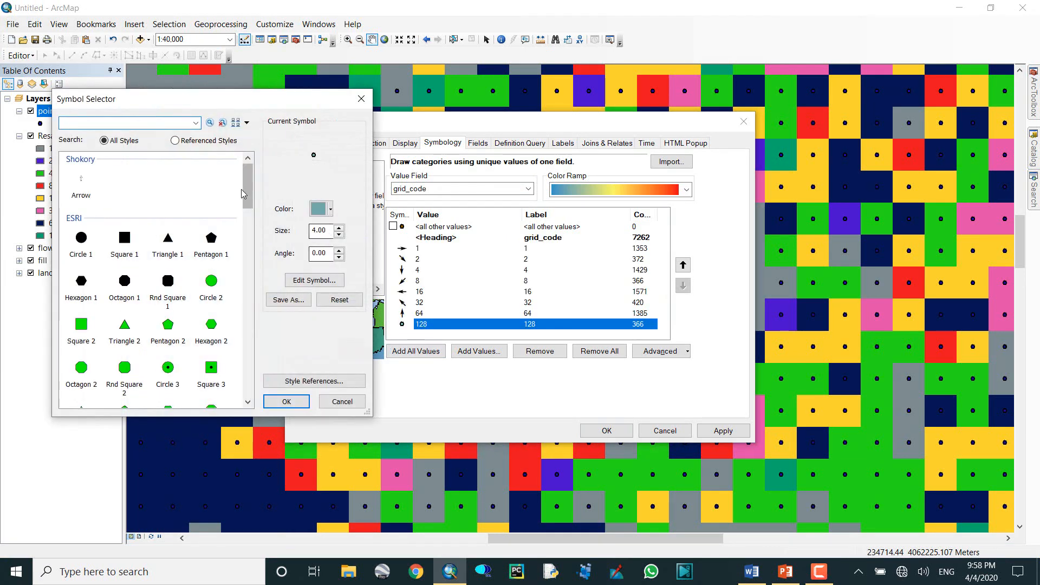
text(cutting)
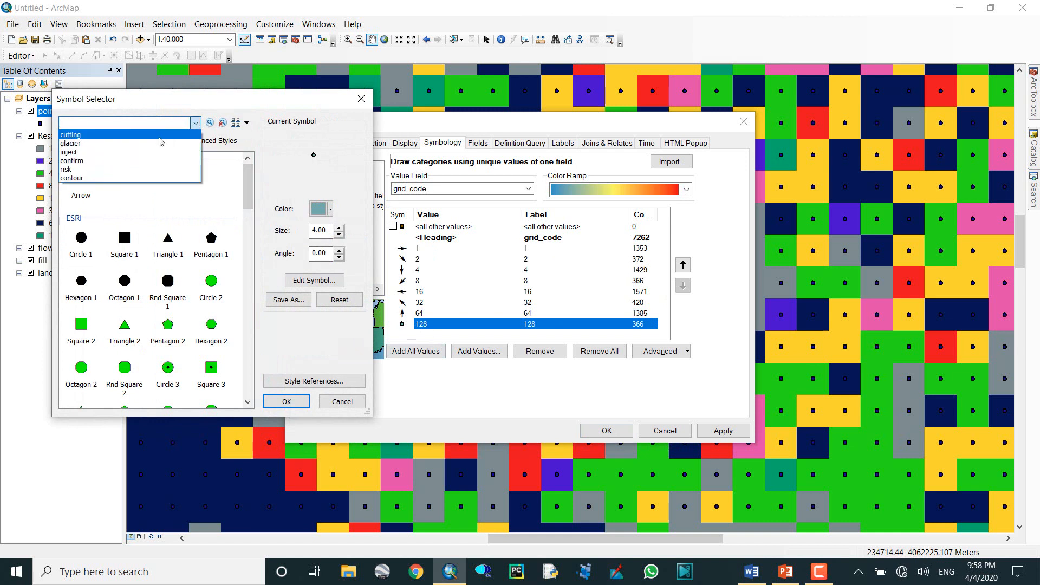
key(Return)
click(84, 190)
drag(334, 233, 312, 230)
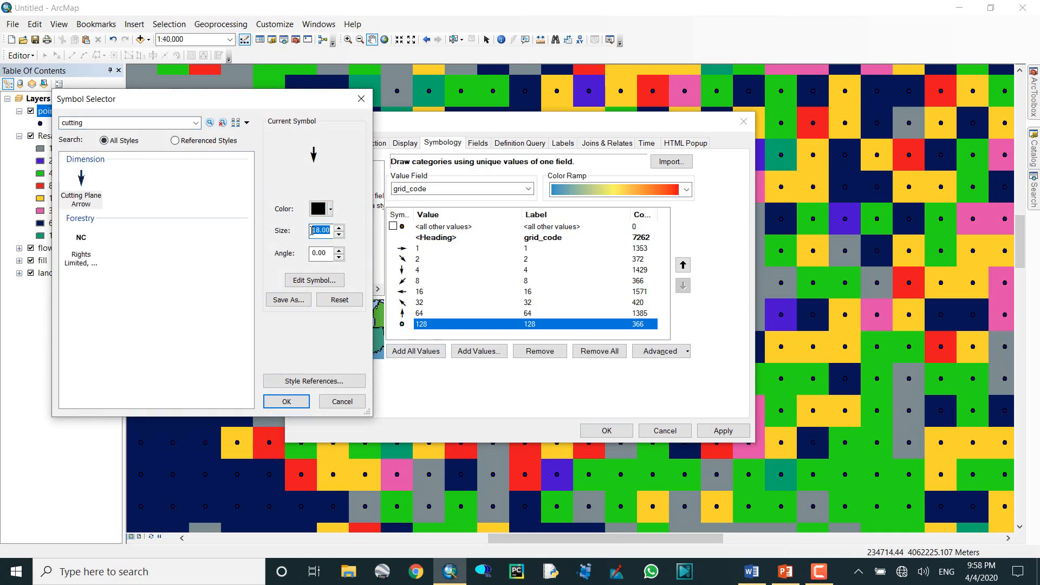
text(10)
Step: Check the Word direction diagrams, set the grid_code value 128 arrow's angle to 135, and apply the point layer's symbology
click(758, 580)
click(758, 581)
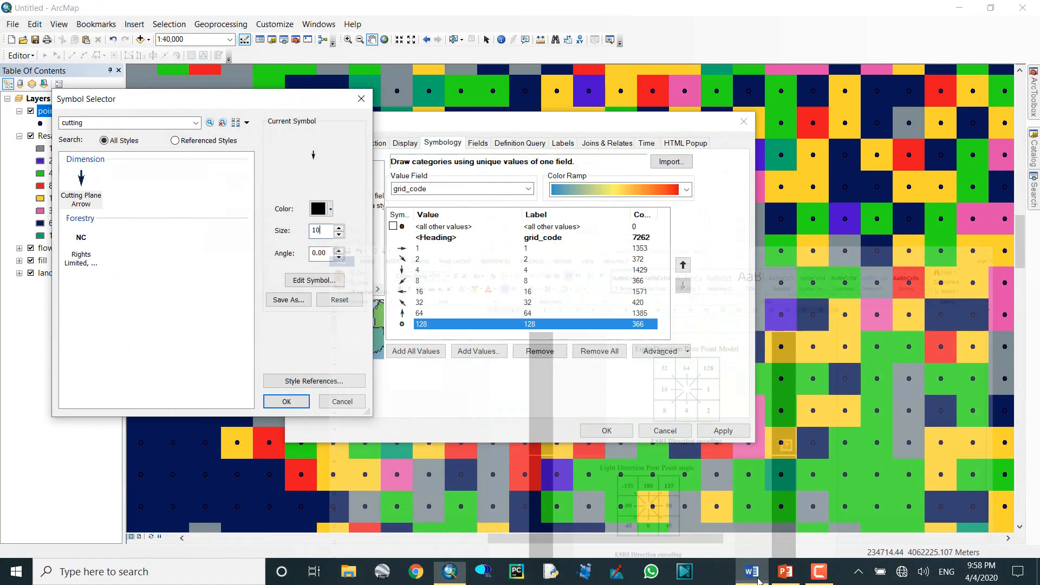
drag(328, 254, 231, 235)
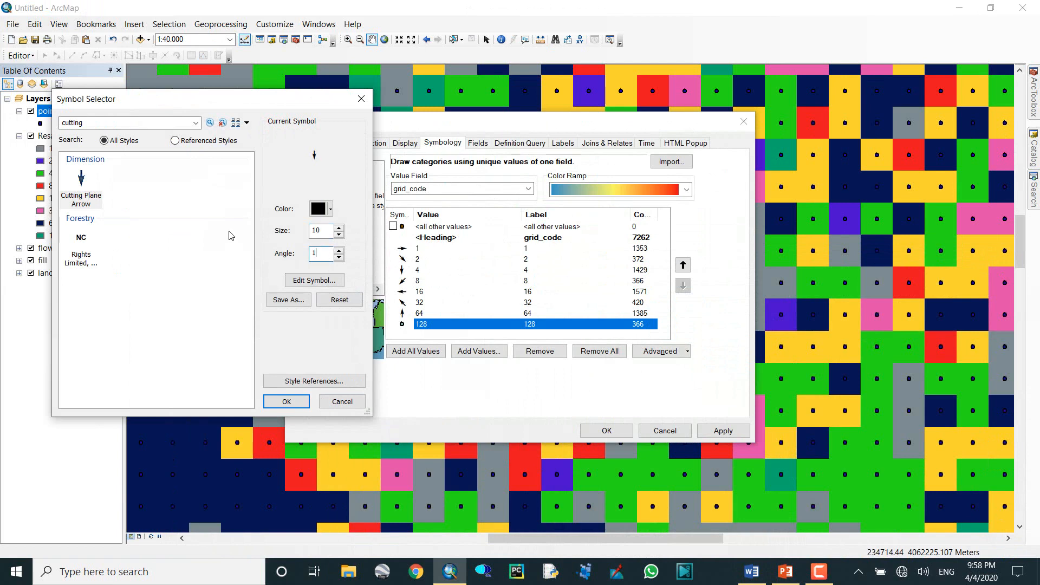
click(292, 397)
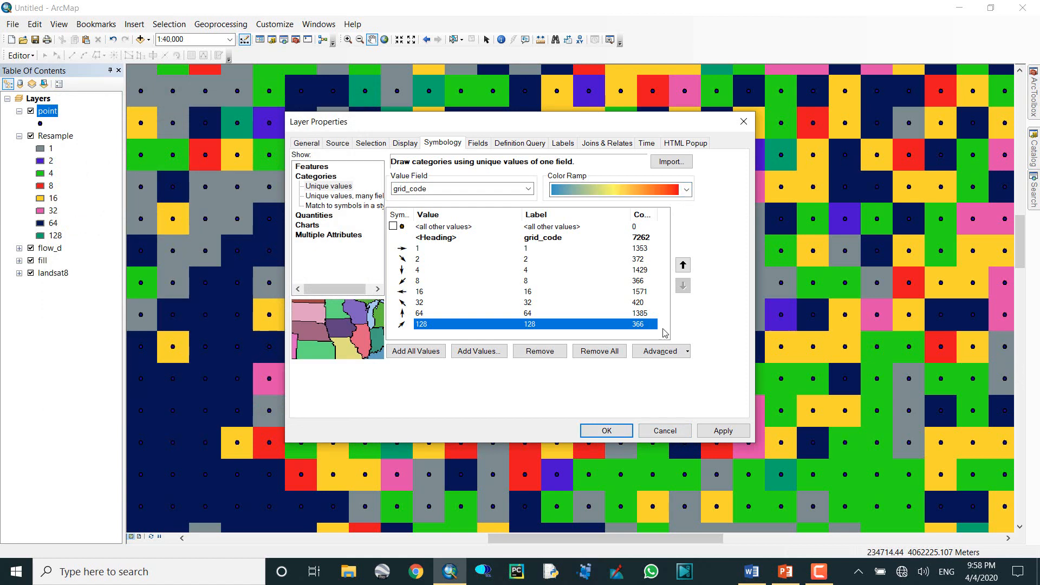
click(727, 431)
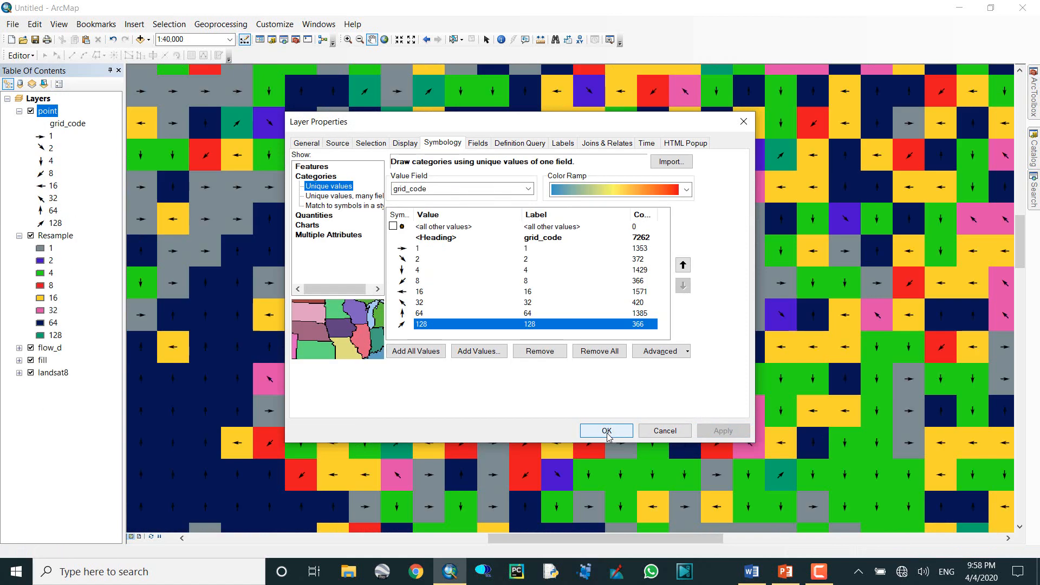
click(607, 431)
Step: Hide the Resample, flow_d and fill layers, leaving the point arrows over the landsat8 image
scroll(547, 308, up, 1)
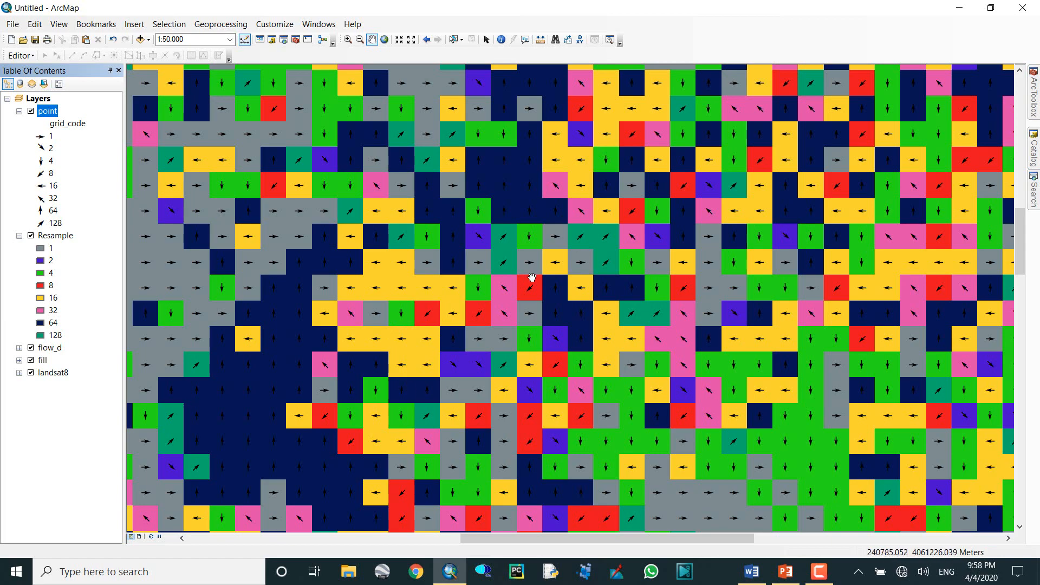
scroll(548, 286, up, 2)
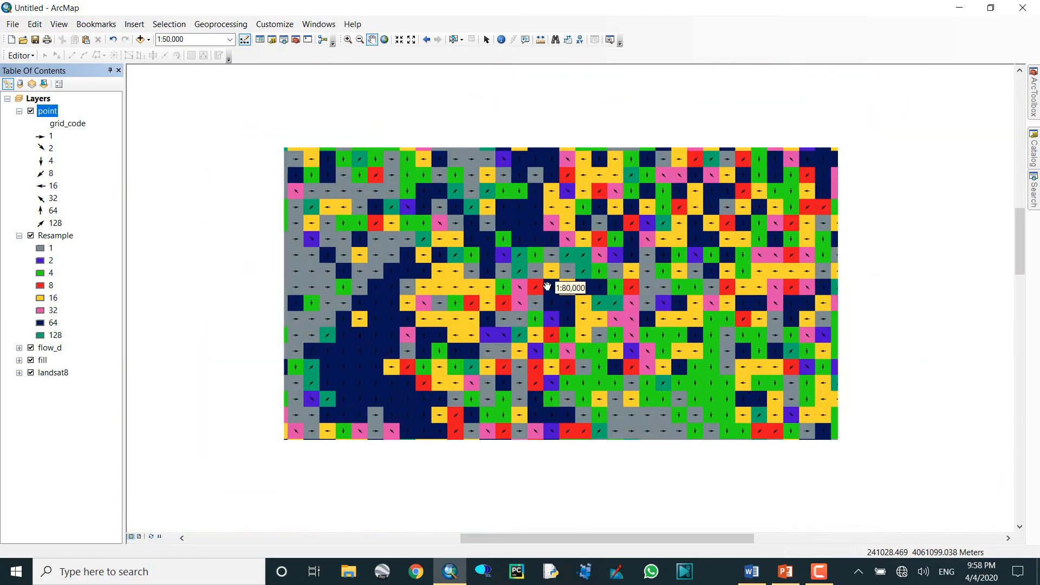
scroll(549, 298, up, 3)
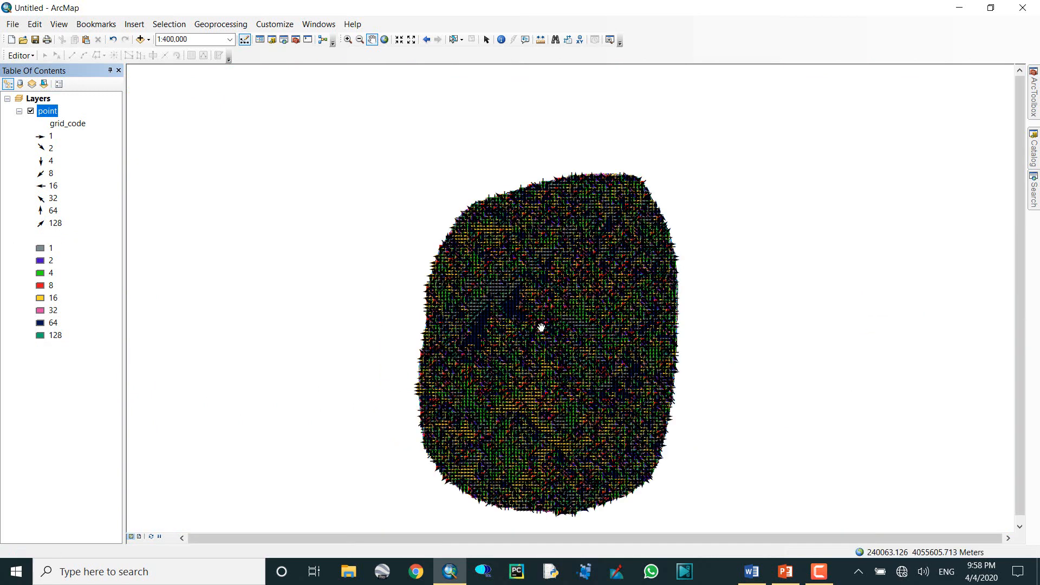
drag(548, 332, 524, 299)
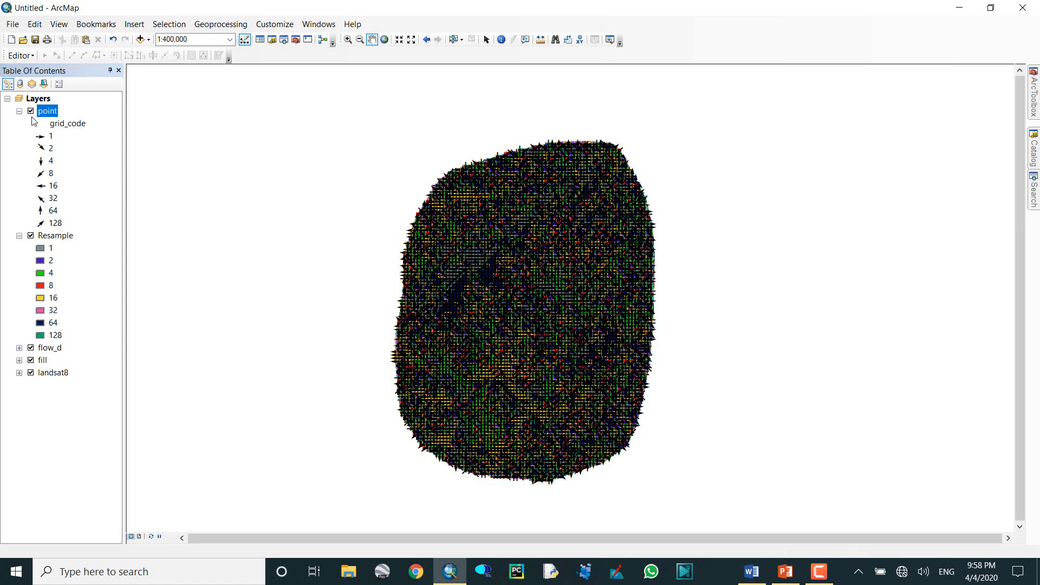
click(31, 235)
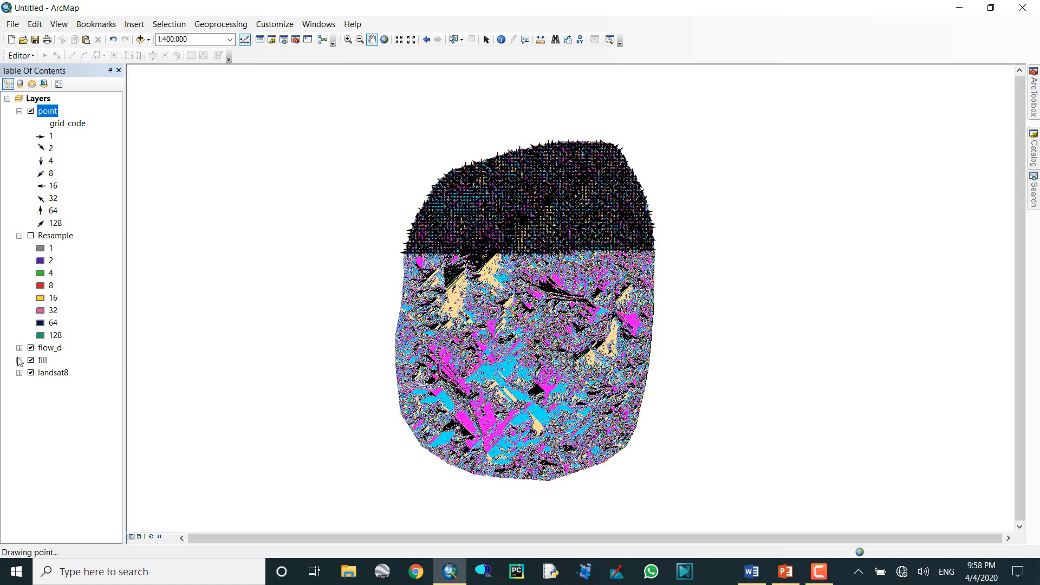
click(31, 348)
click(31, 360)
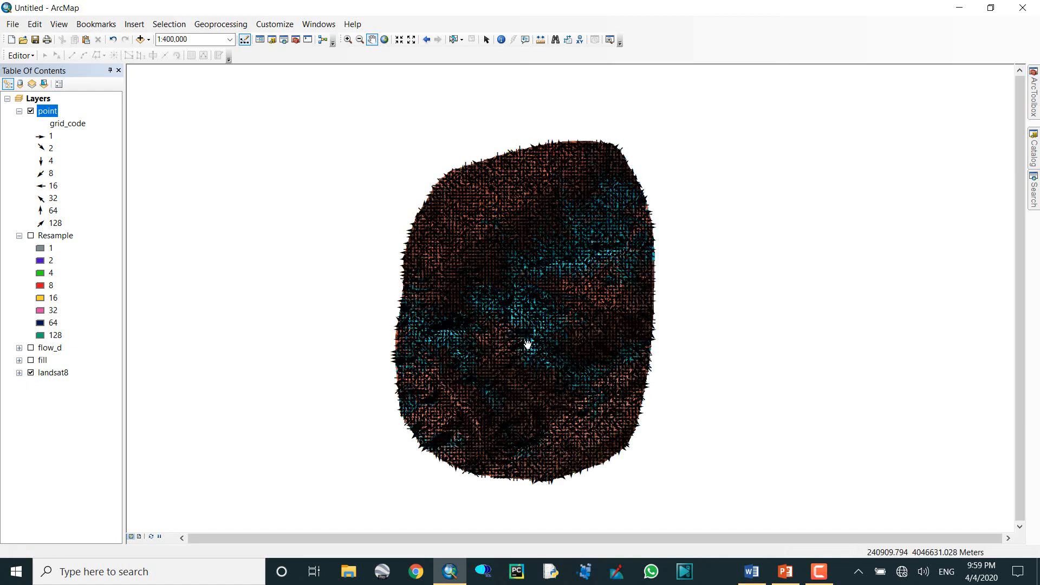
Step: Examine the flow direction arrows at close range along the glacier and valley near the landsat8 image's southeastern edge
click(348, 40)
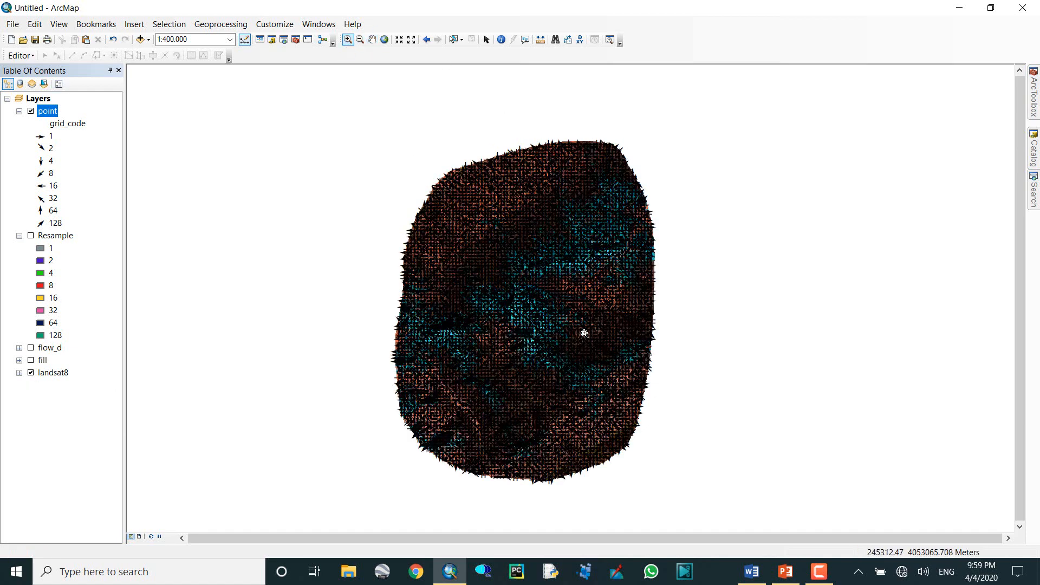
drag(588, 367, 614, 385)
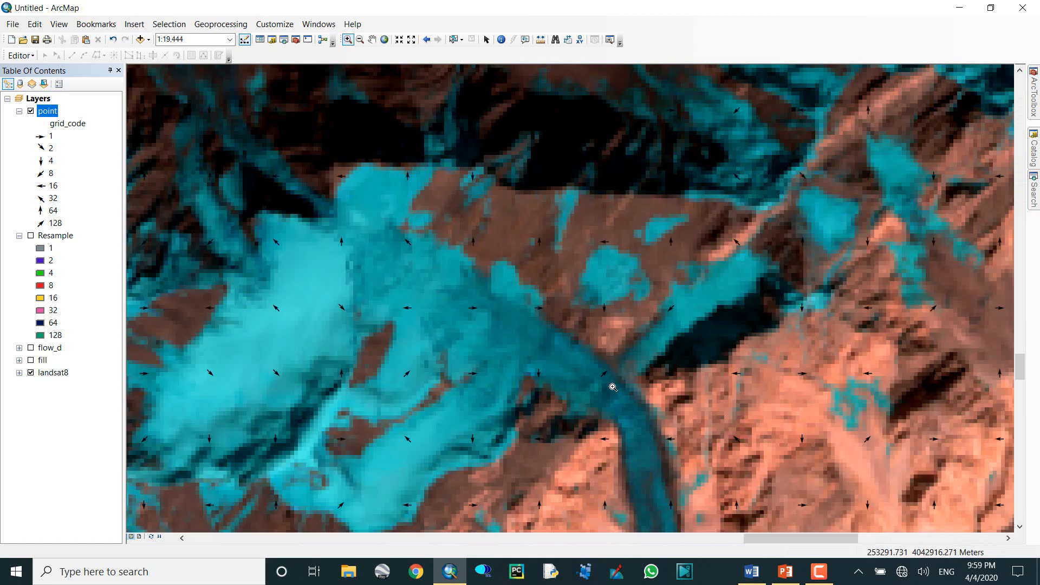
click(372, 39)
drag(495, 274, 562, 225)
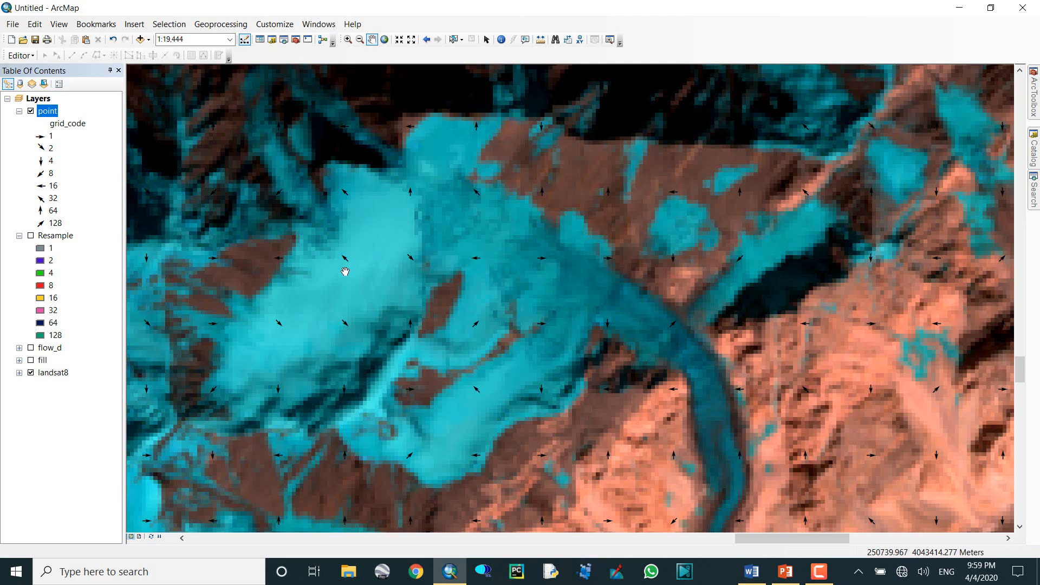
scroll(537, 329, up, 2)
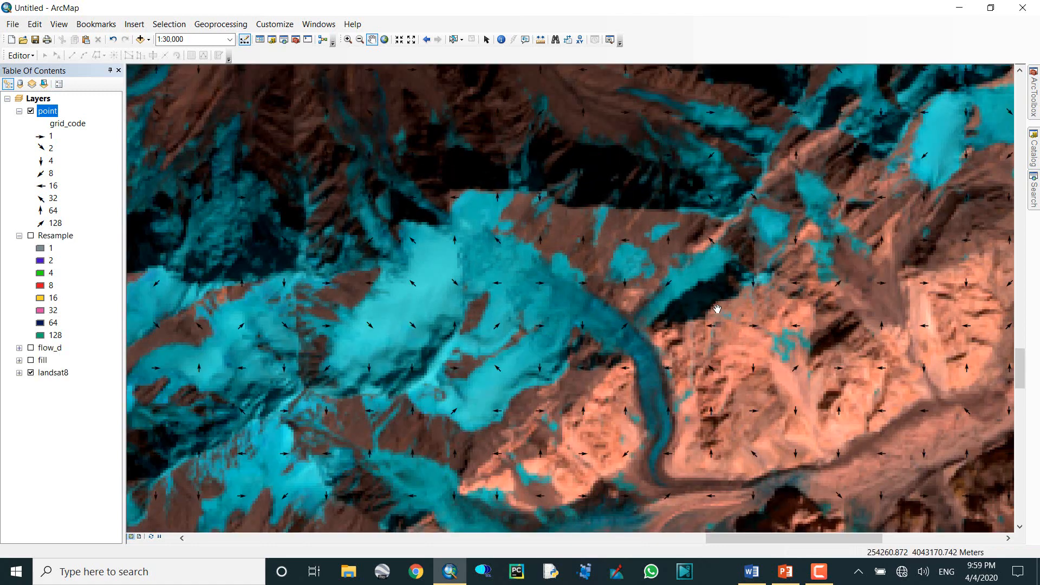
drag(715, 322, 344, 251)
drag(495, 381, 510, 259)
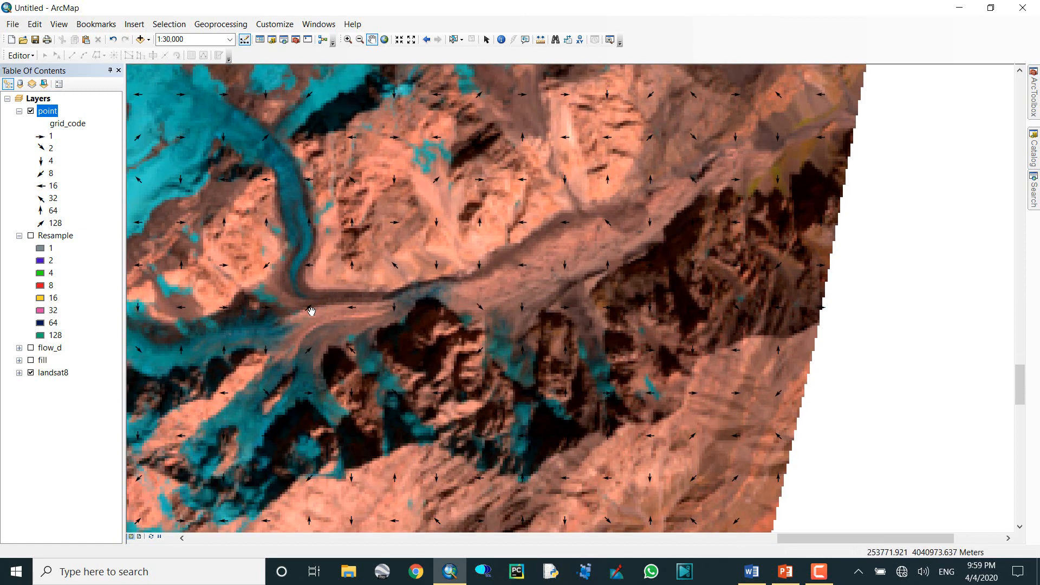
scroll(311, 312, down, 6)
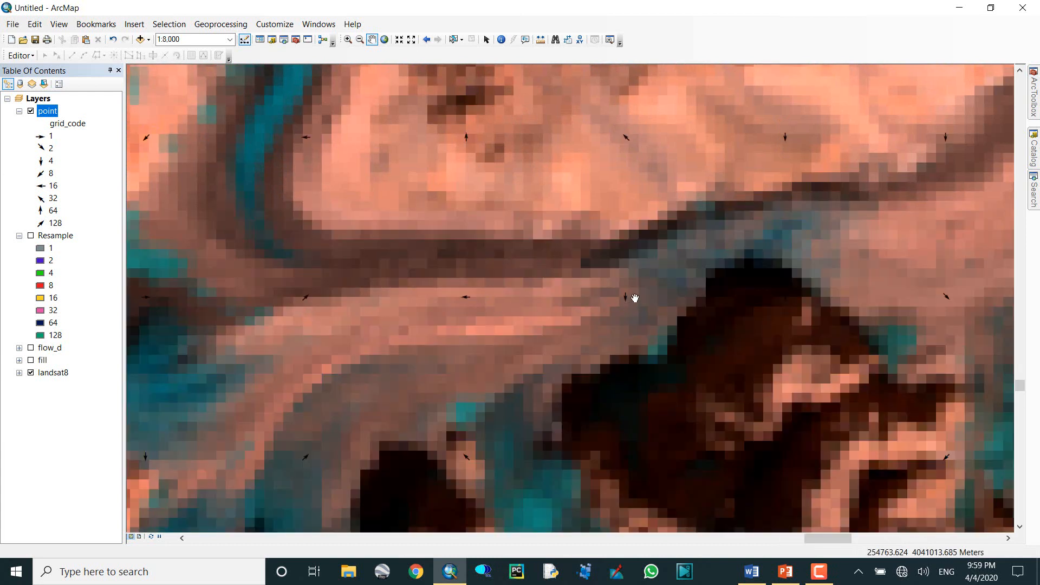
drag(623, 286, 590, 400)
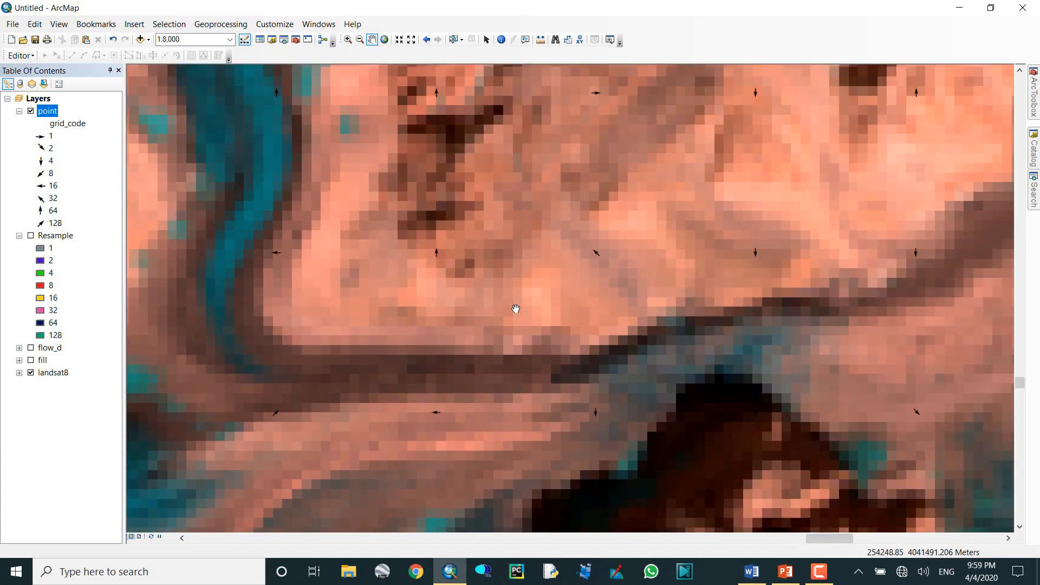
drag(738, 348, 789, 251)
scroll(639, 291, down, 4)
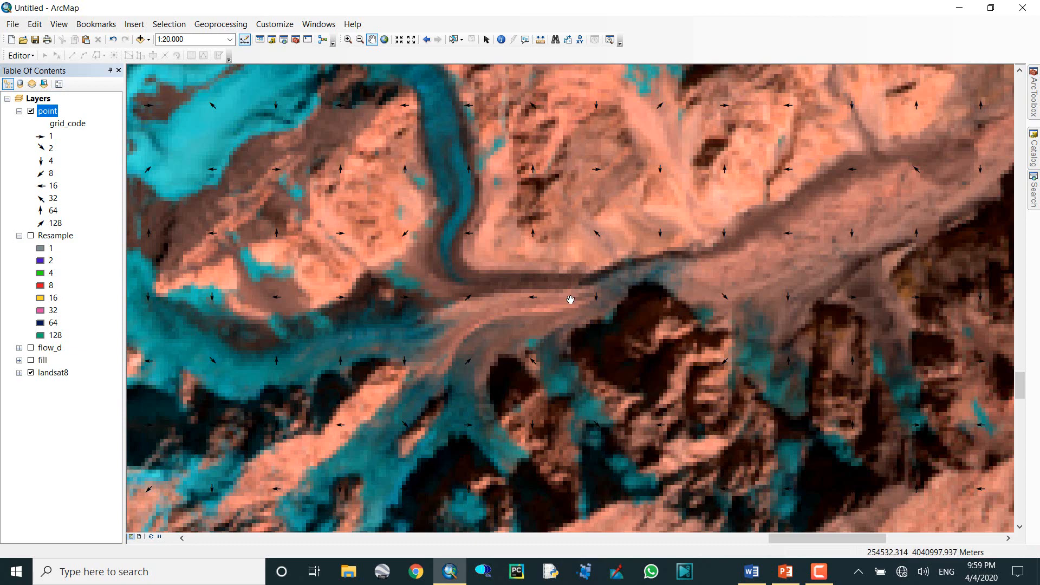
scroll(571, 299, down, 3)
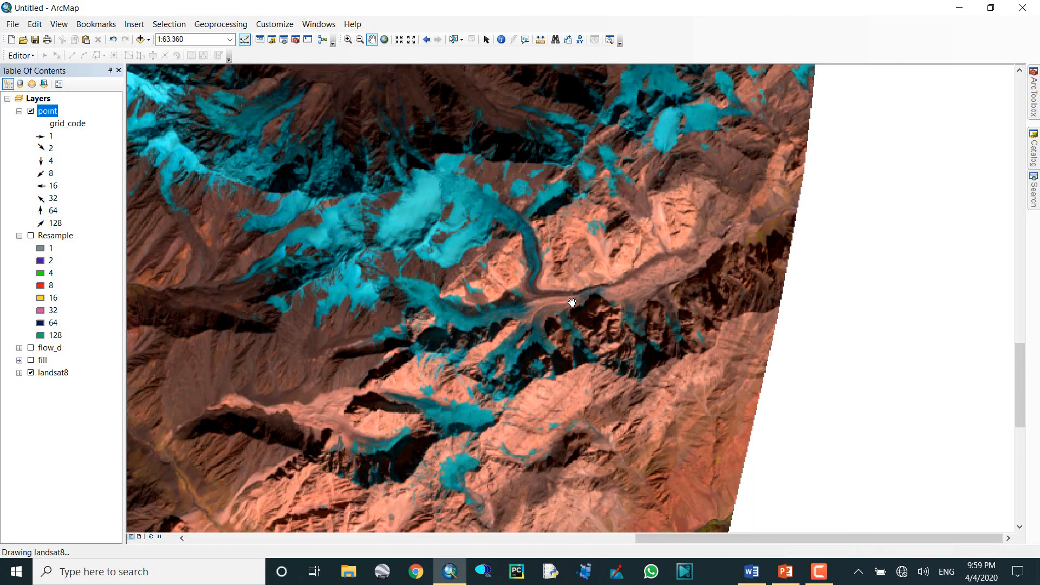
Step: Examine the flow direction arrows over the southern valleys and the central and northern glaciers of the landsat8 image
drag(665, 364, 628, 226)
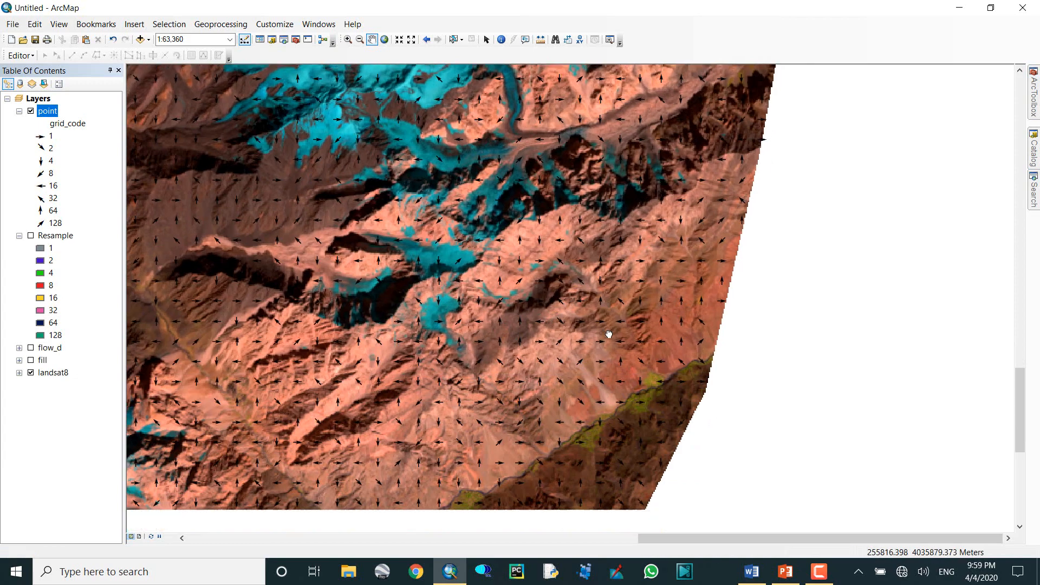
drag(609, 334, 713, 307)
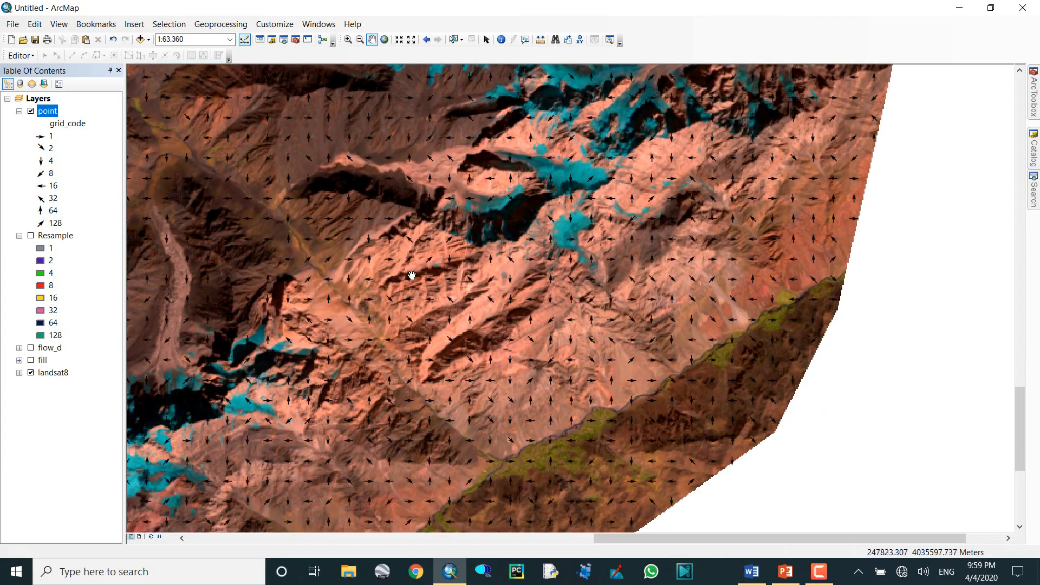
drag(410, 276, 698, 293)
drag(544, 206, 644, 430)
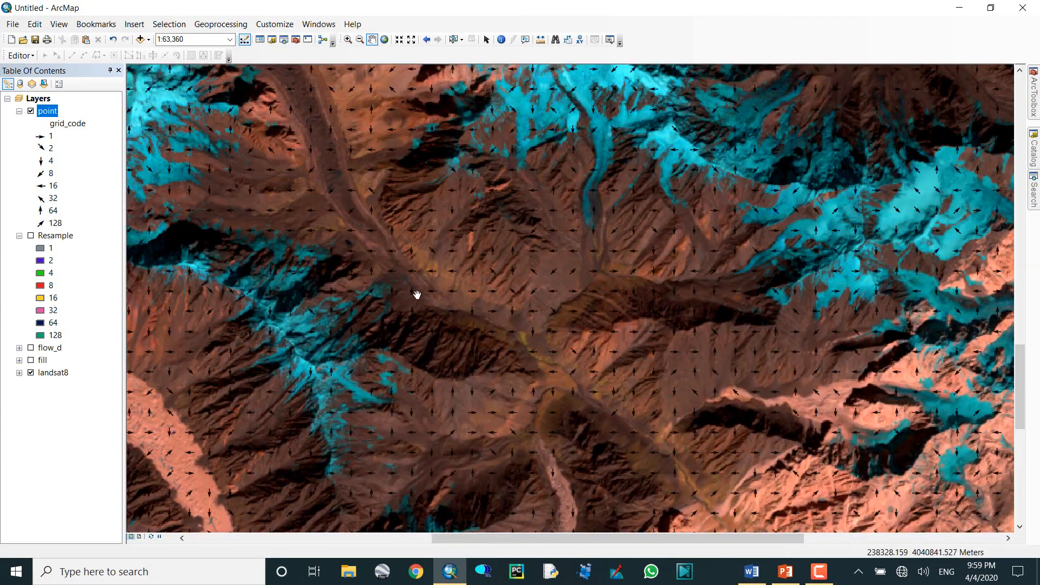
mouse_move(501, 289)
mouse_down()
mouse_move(606, 400)
mouse_move(650, 426)
mouse_up()
drag(499, 228, 606, 356)
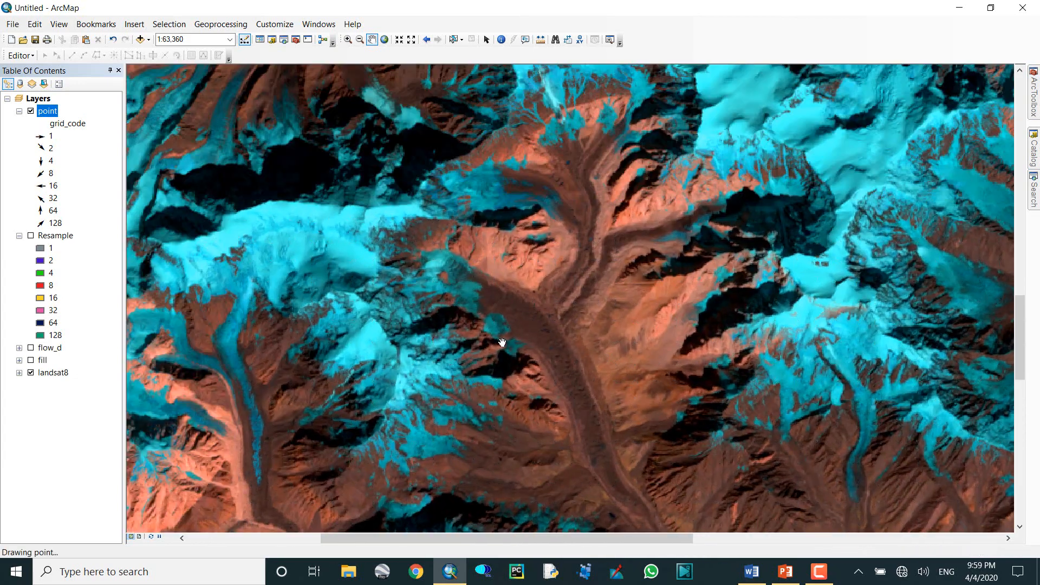
scroll(506, 336, down, 3)
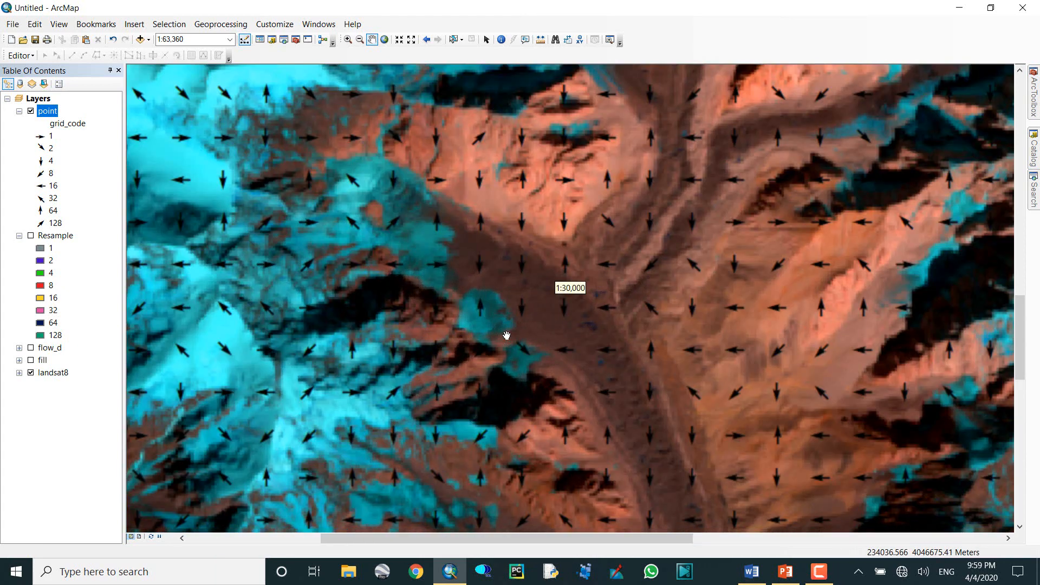
scroll(507, 335, down, 2)
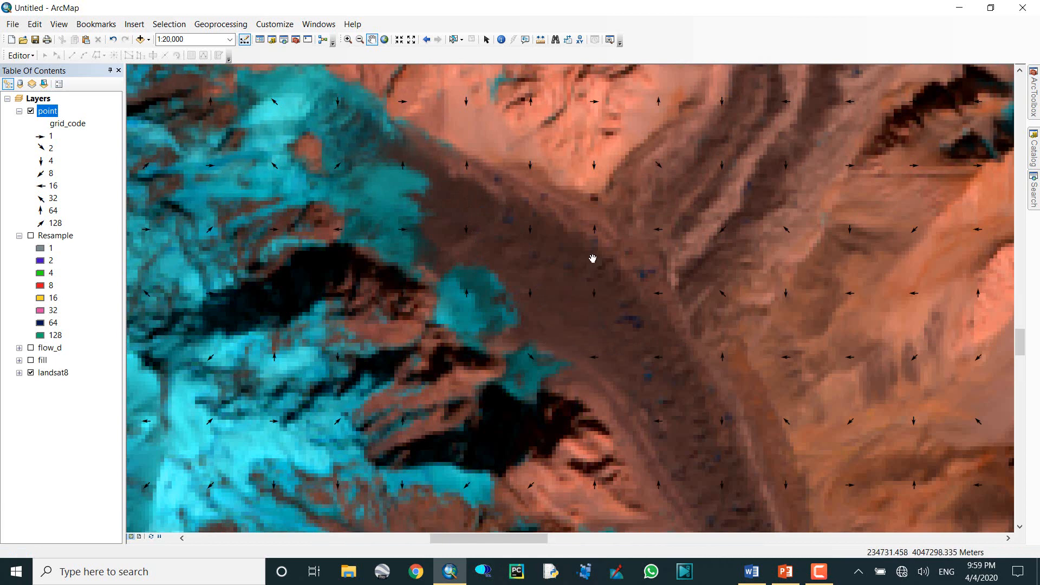
drag(574, 270, 566, 442)
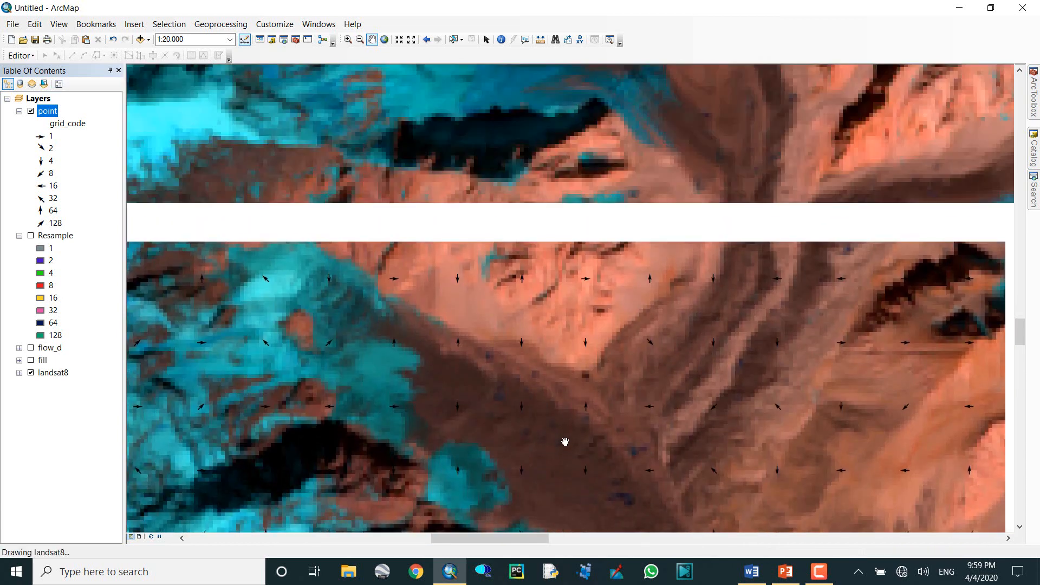
scroll(520, 382, up, 4)
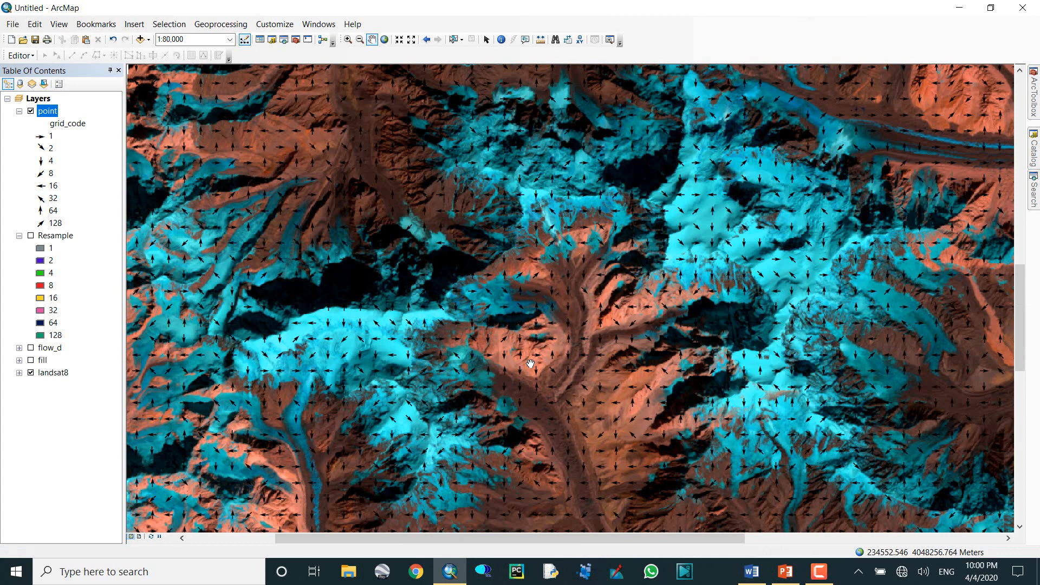
drag(546, 358, 577, 363)
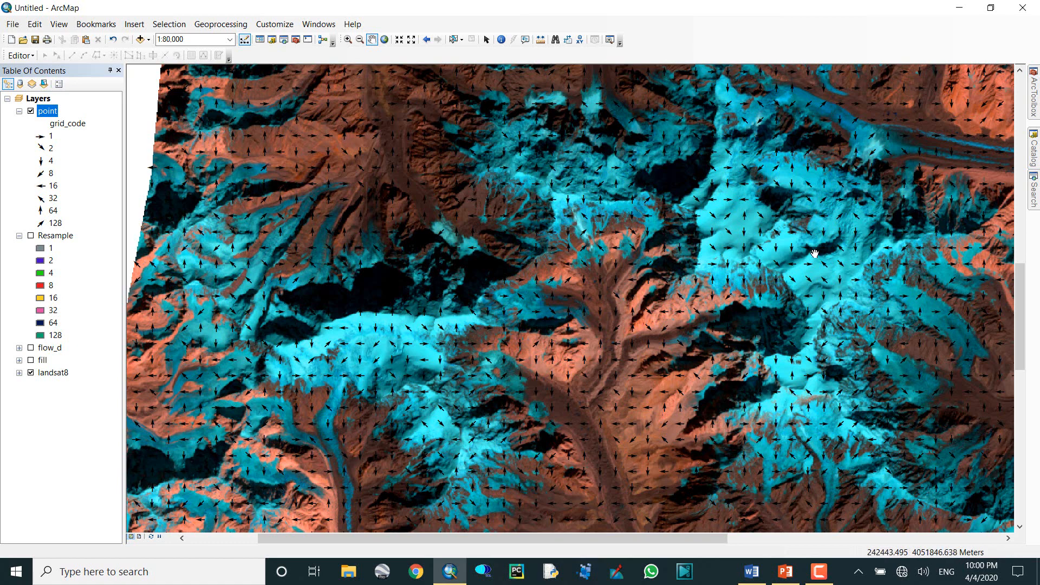
drag(813, 253, 549, 288)
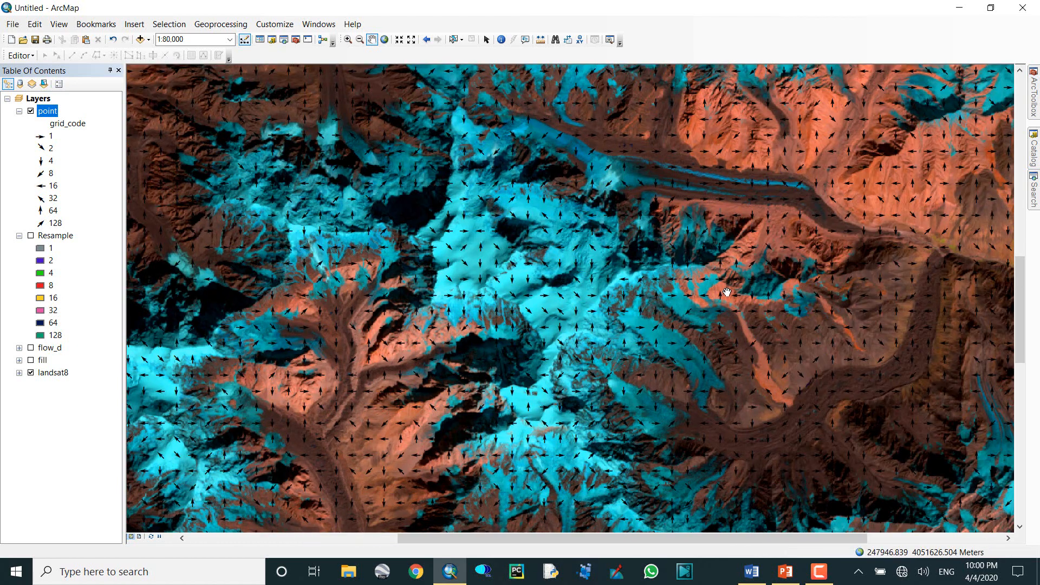